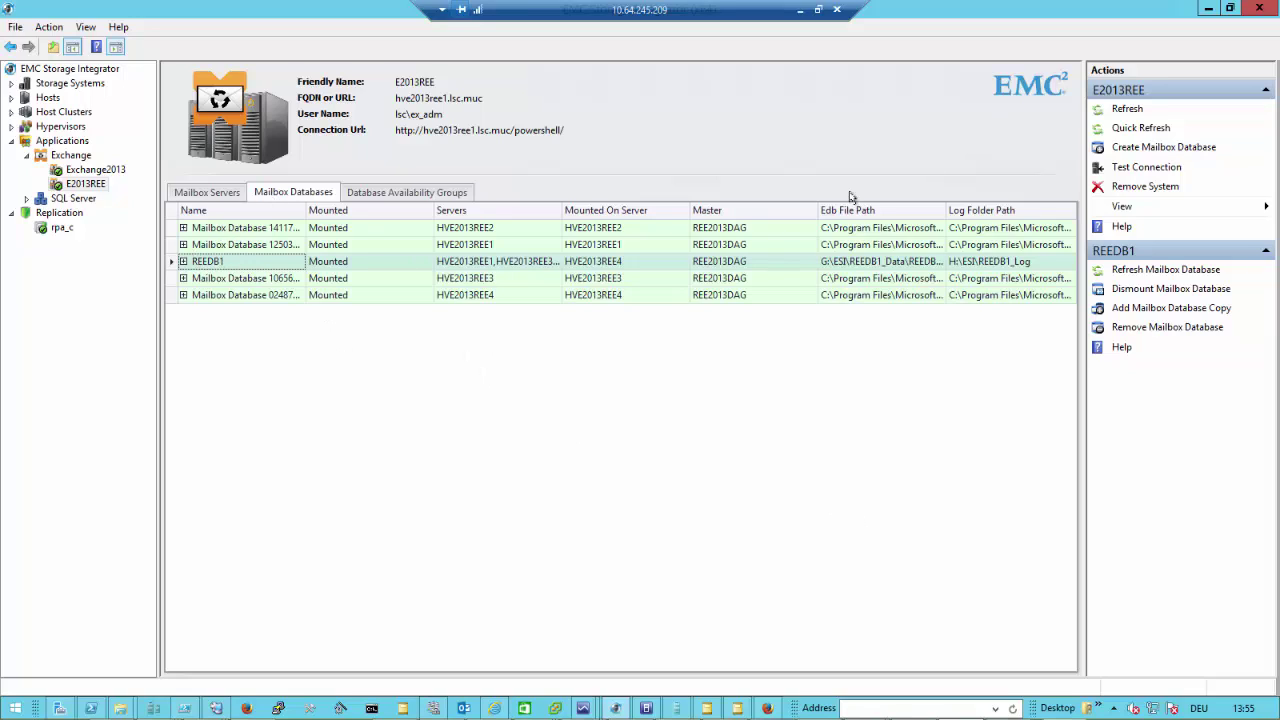
Start creating a mailbox database on server HVE2013REE2 and name it REEDB2
left_click(1168, 148)
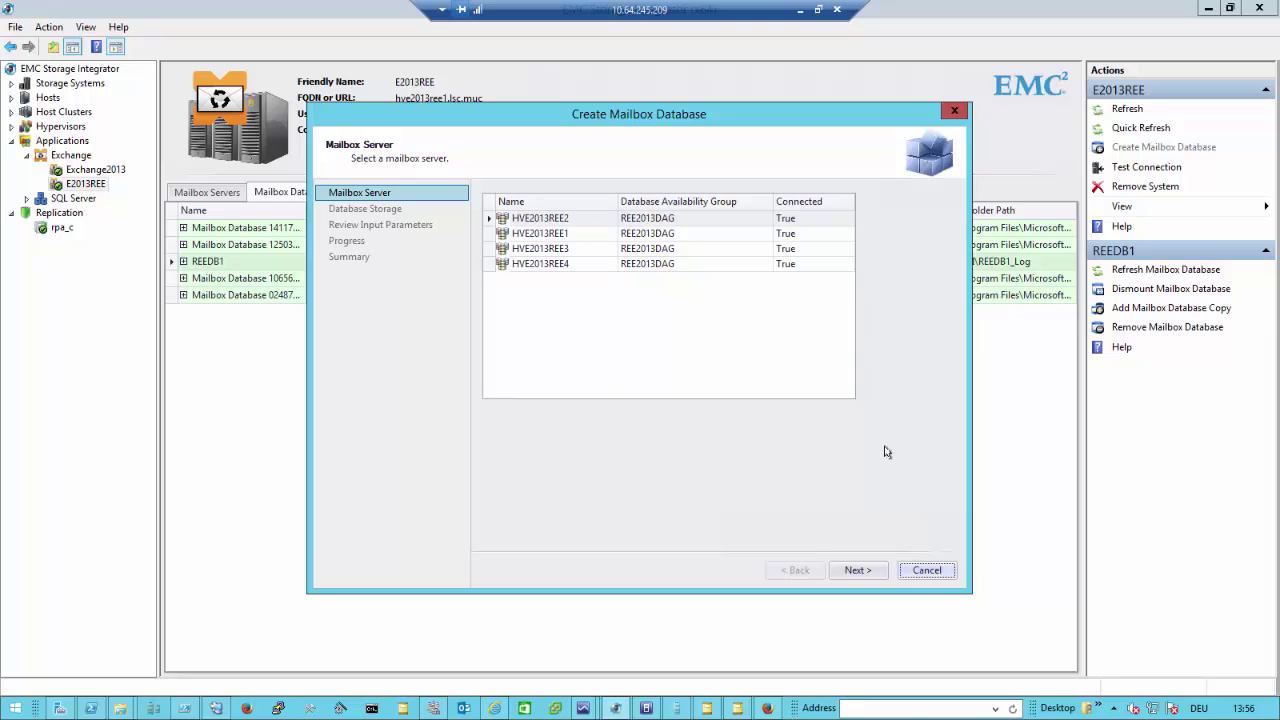
left_click(857, 571)
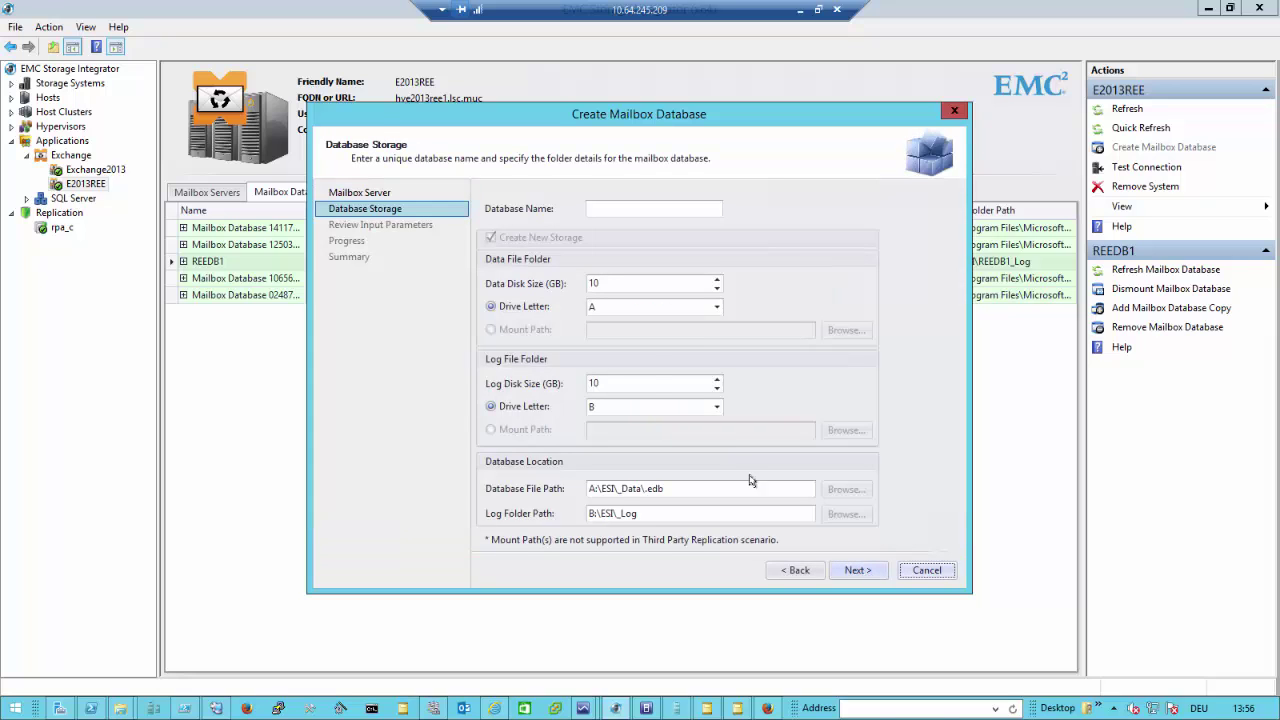
left_click(628, 212)
type("REED")
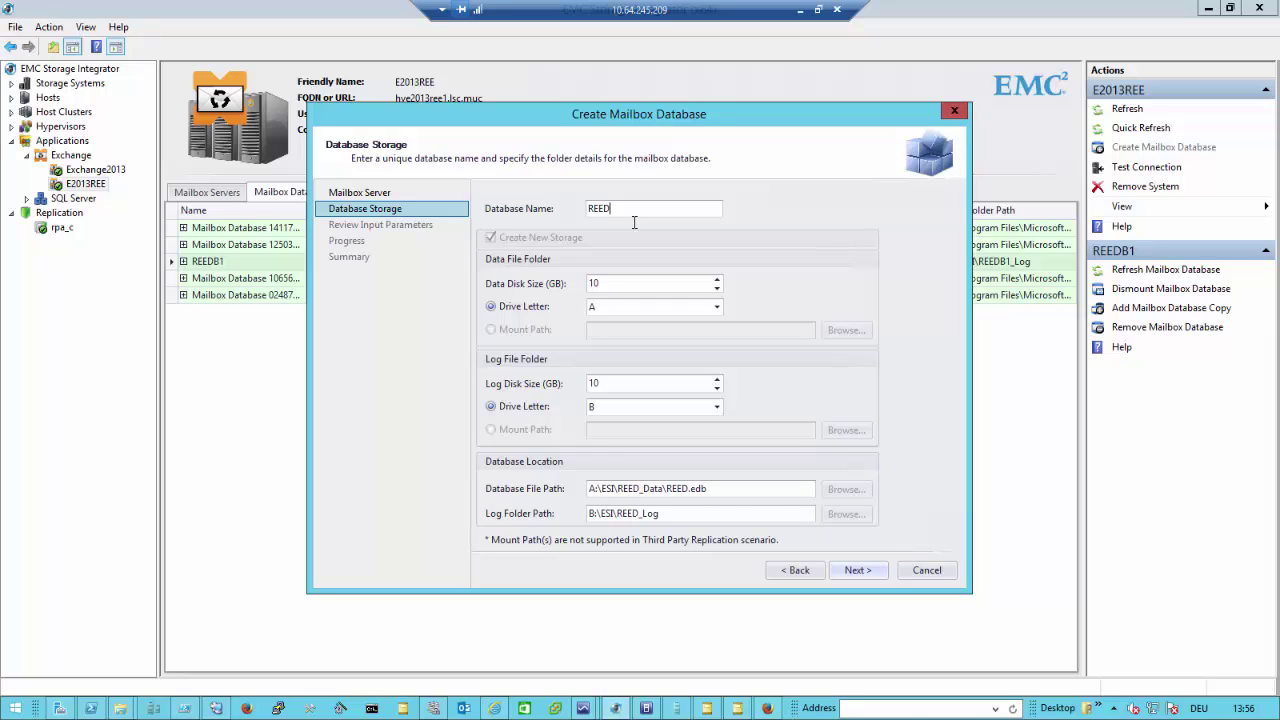
type("B2")
Set the data disk size to 500 GB and assign drive letter J to the data file folder
left_click(613, 285)
left_click_drag(613, 285, 547, 276)
type("500")
left_click(715, 307)
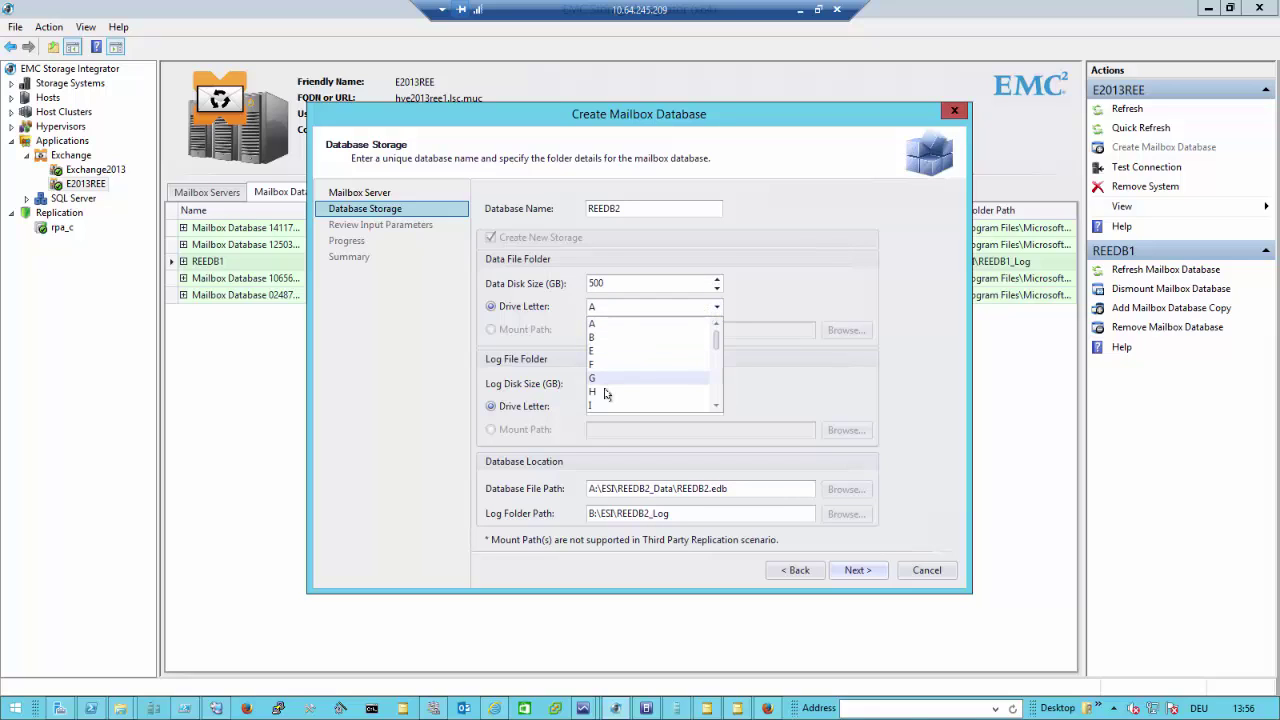
left_click(715, 406)
left_click(715, 406)
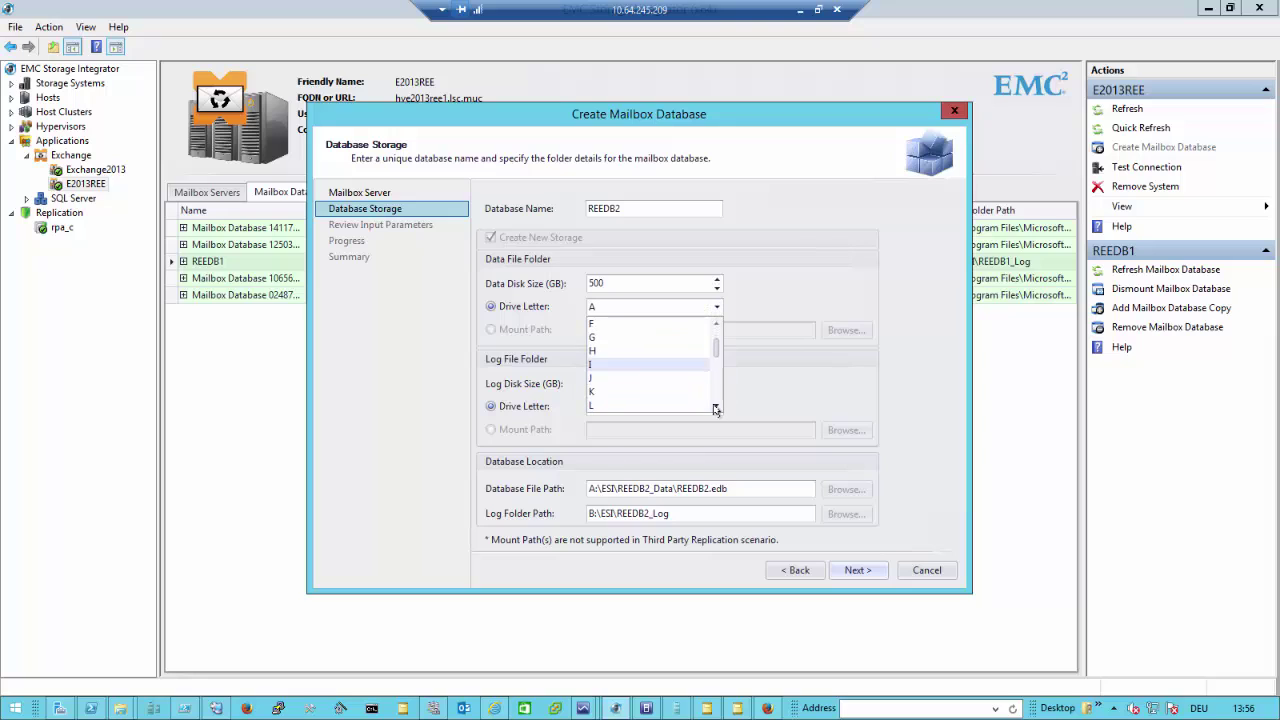
left_click(660, 378)
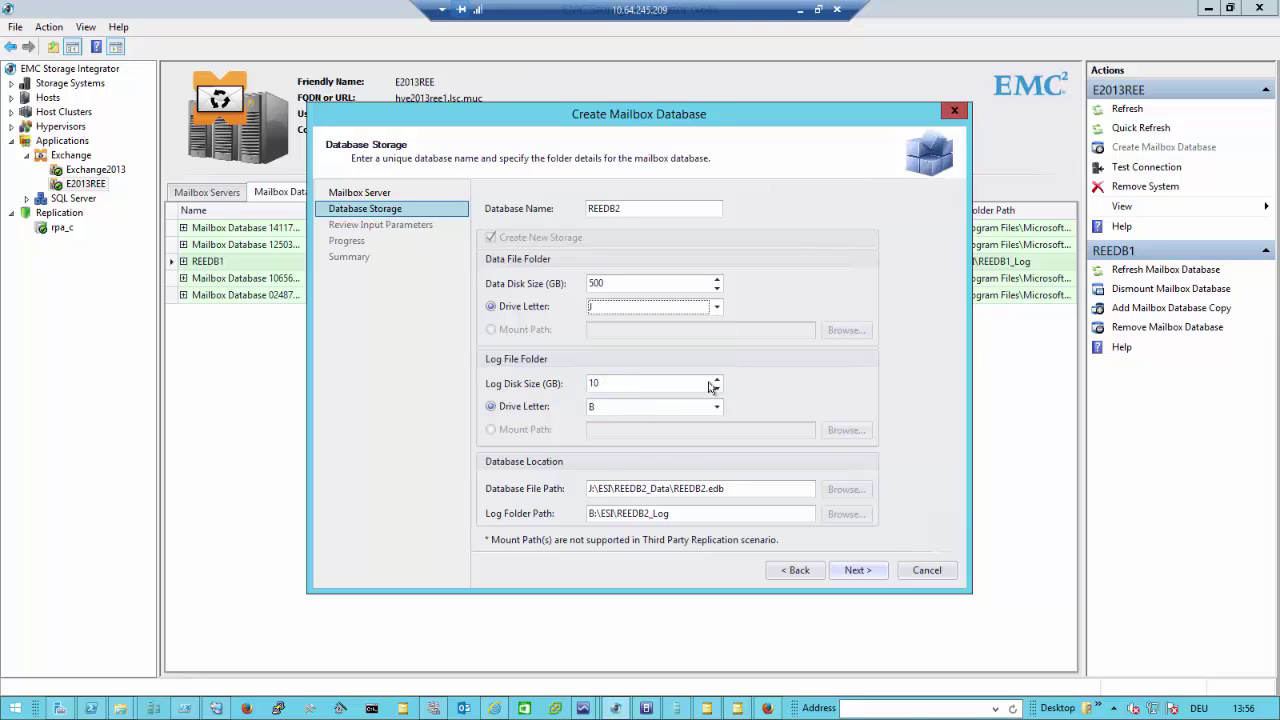
Set the log disk size to 100 GB, assign it drive letter K and accept the database storage settings
left_click(613, 385)
type("0")
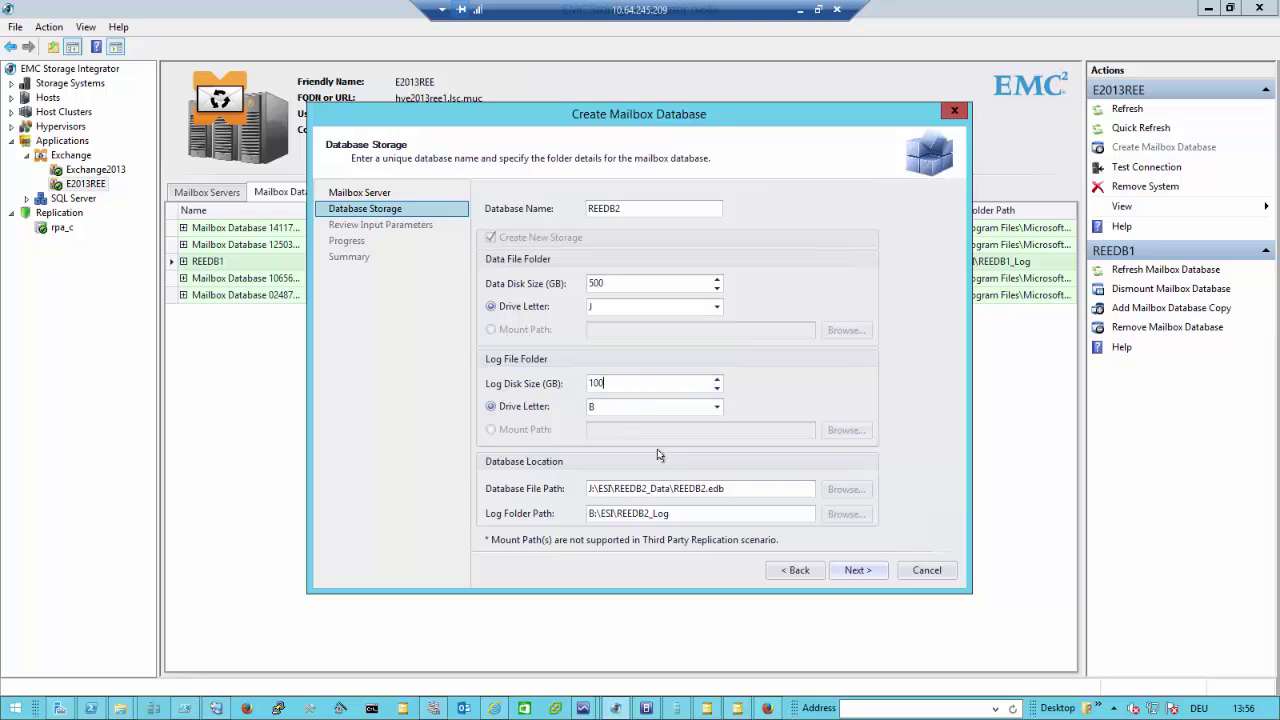
left_click(716, 407)
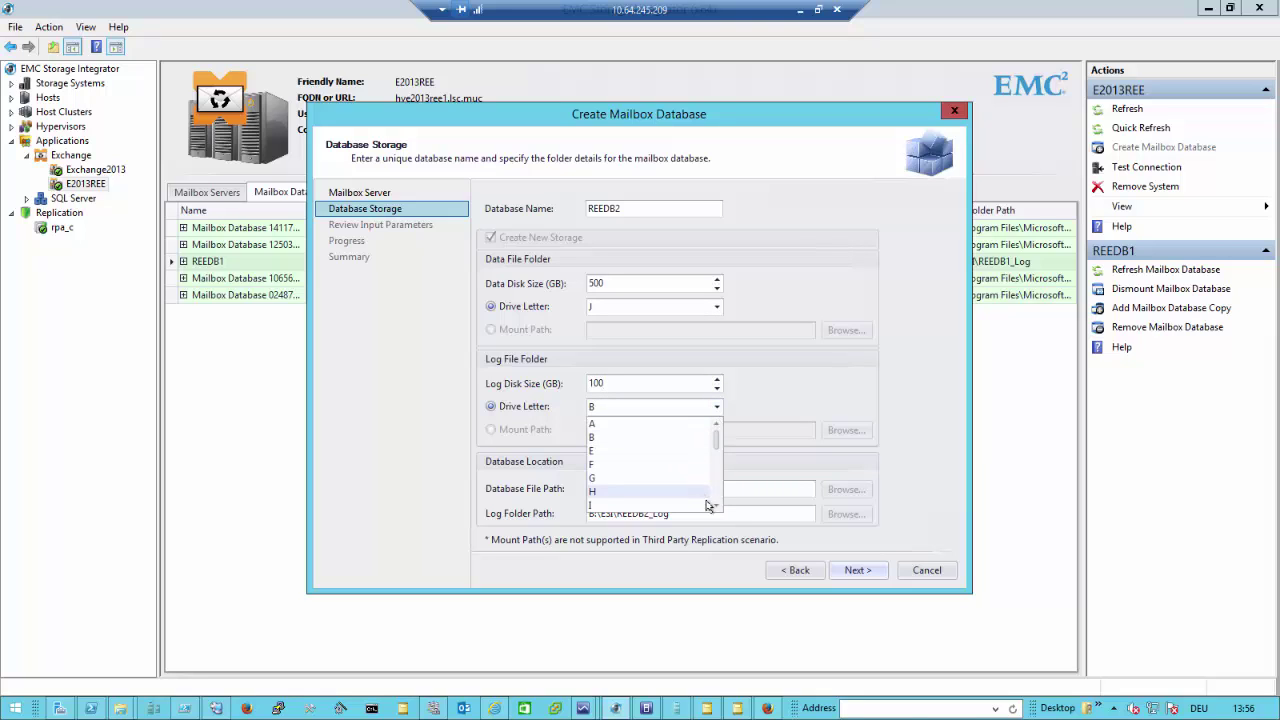
scroll(650, 484, "down", 1)
left_click(614, 491)
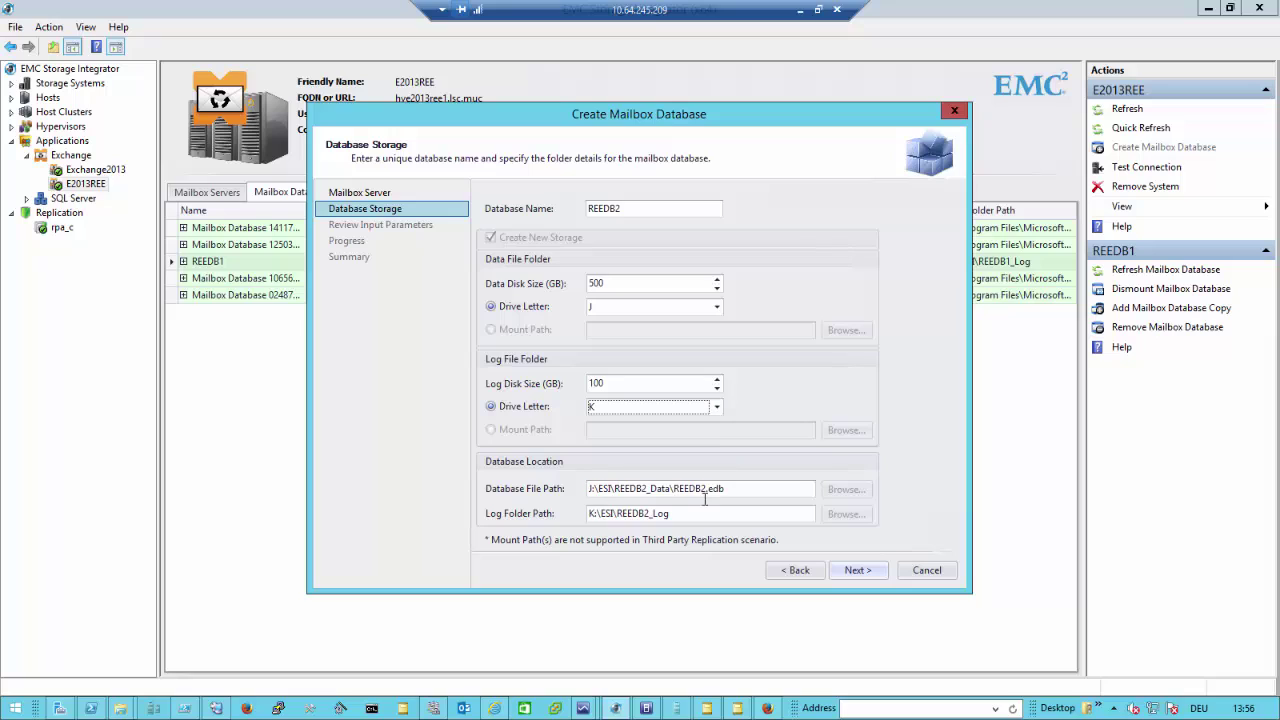
left_click(870, 576)
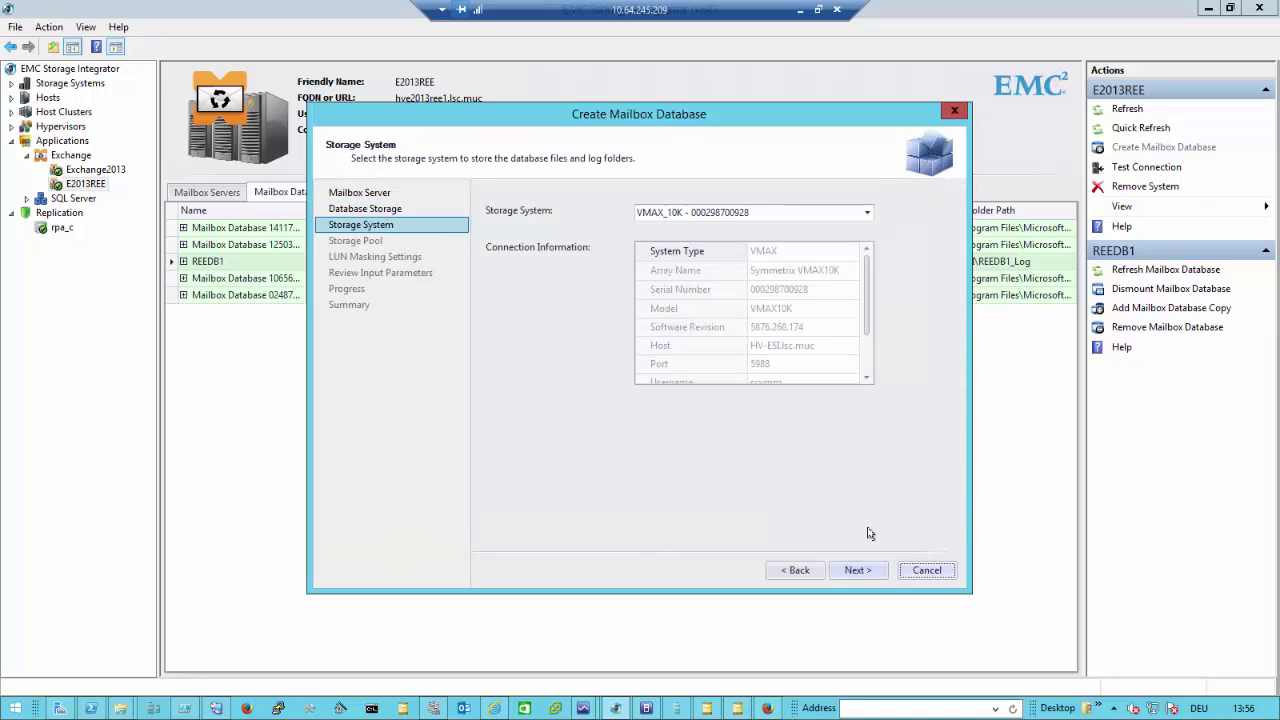
Choose the VNX5300D_830 storage system and its mixed-RAID Thick/Thin storage pool for the database and log files
left_click(866, 212)
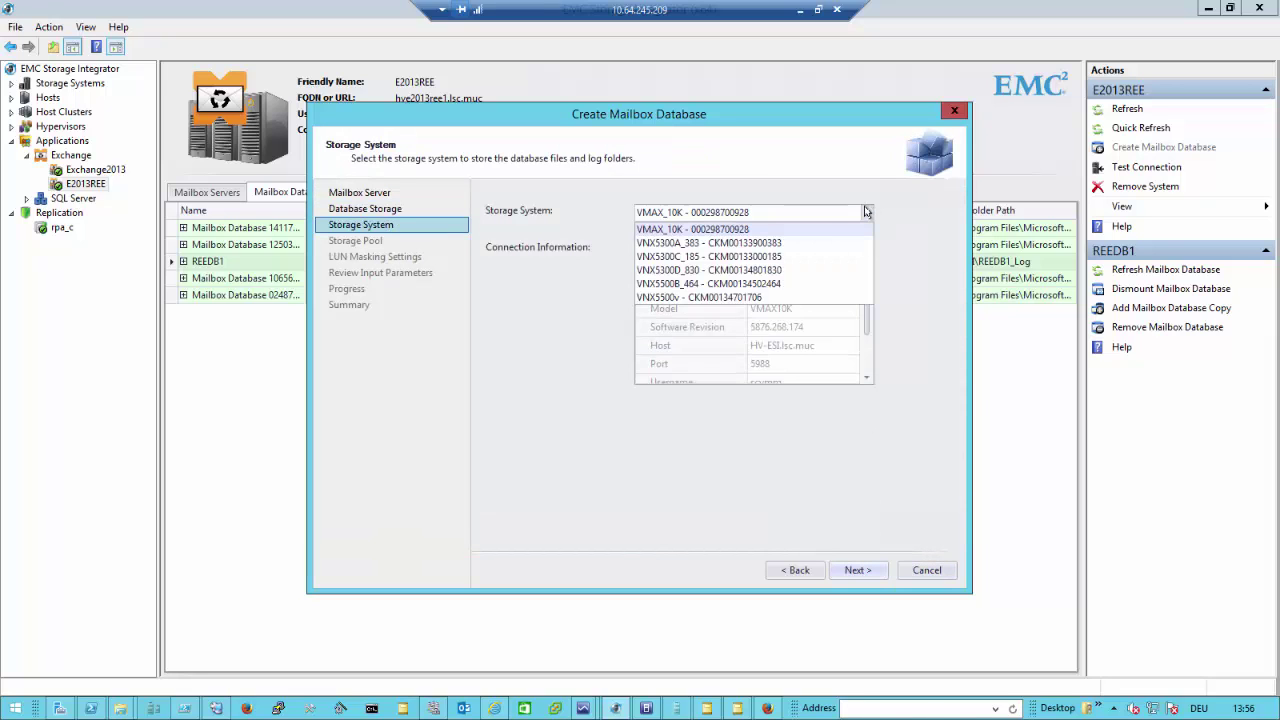
left_click(751, 270)
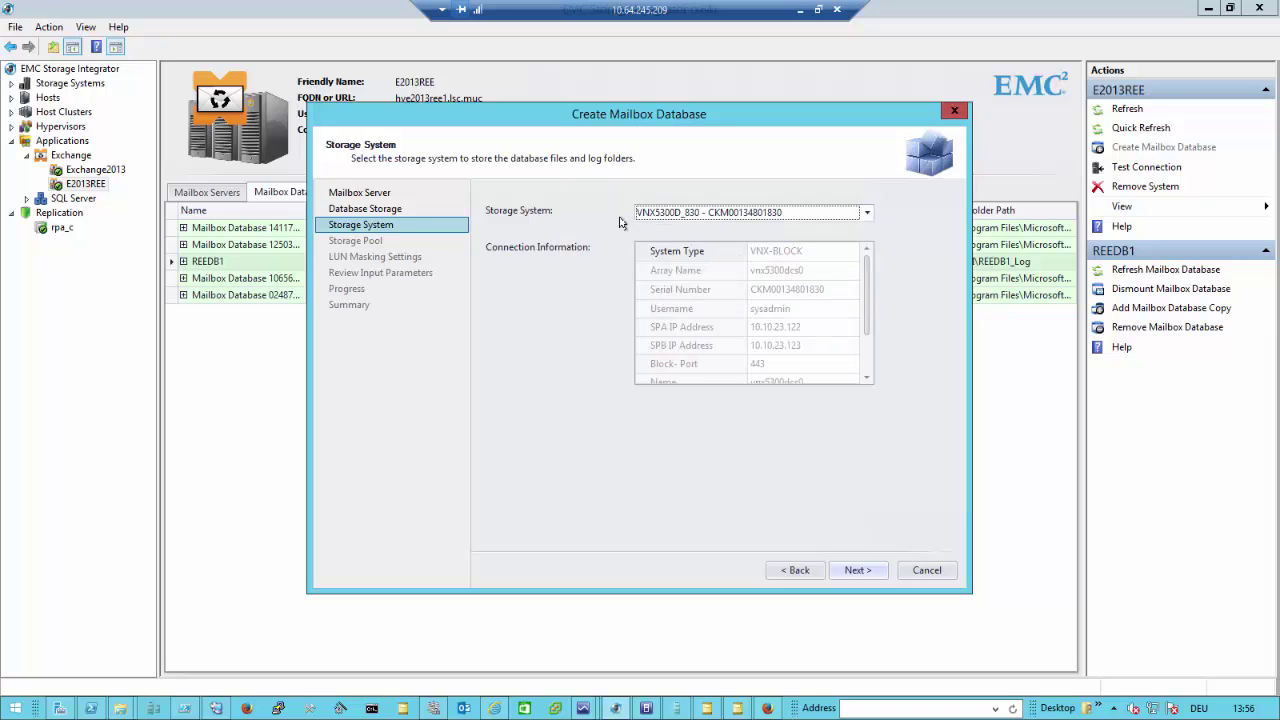
left_click(848, 570)
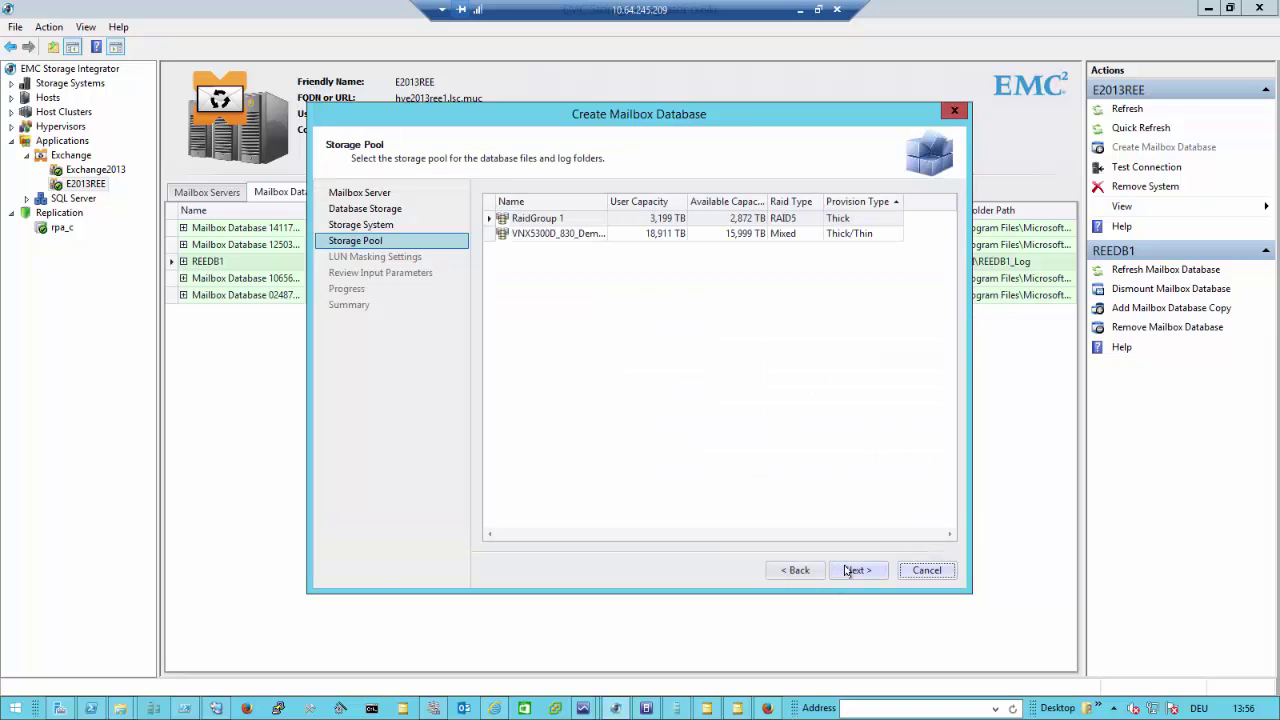
left_click(582, 235)
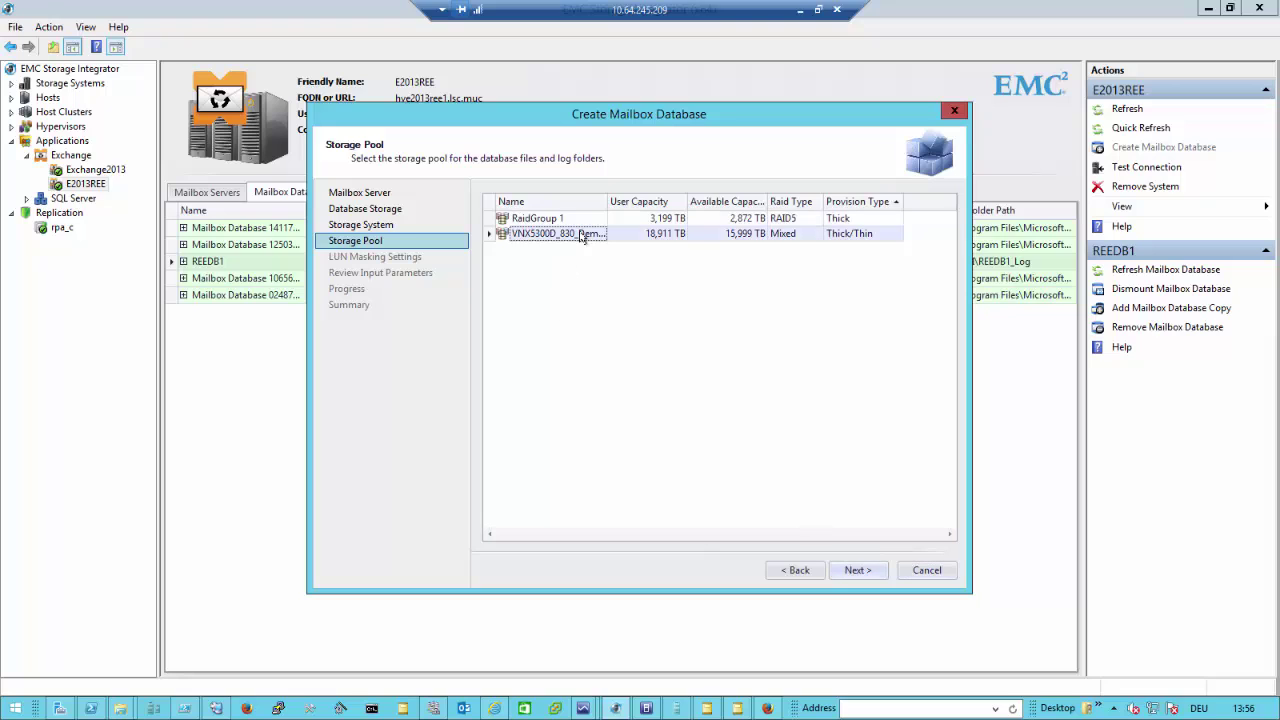
left_click(860, 572)
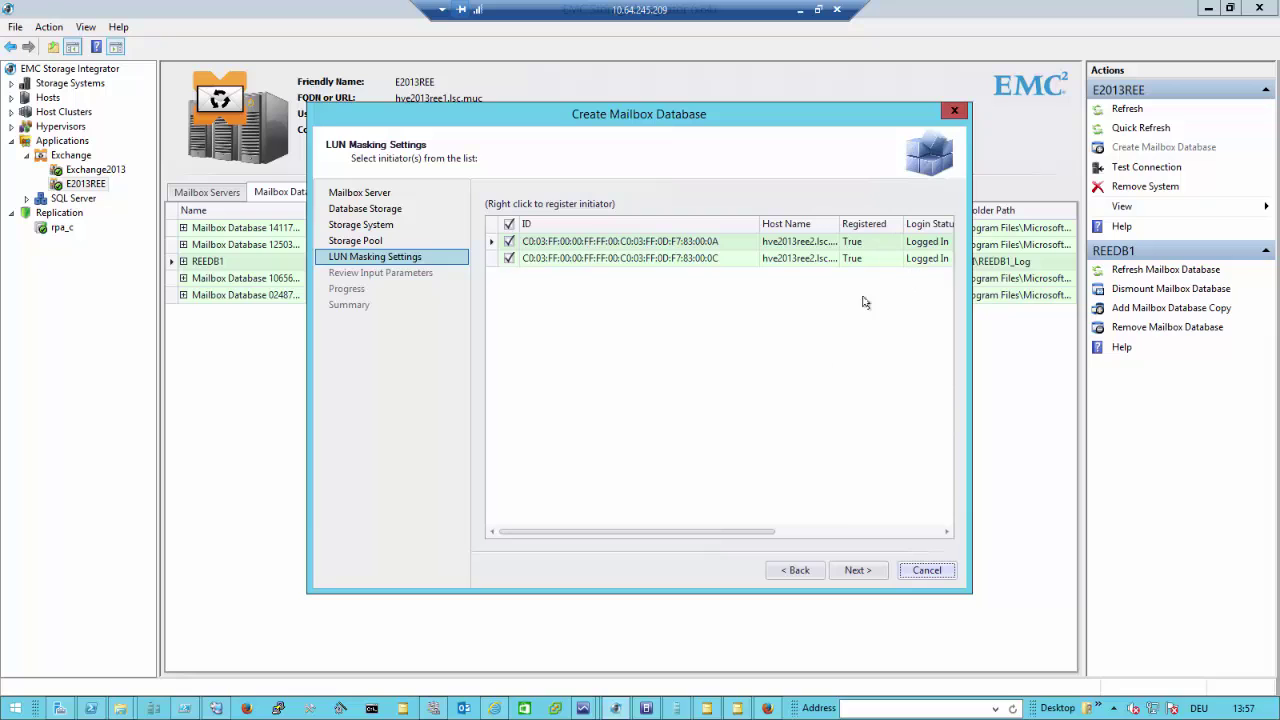
Accept the preselected LUN masking initiators and reviewed parameters, create the REEDB2 database and finish the wizard
left_click(859, 572)
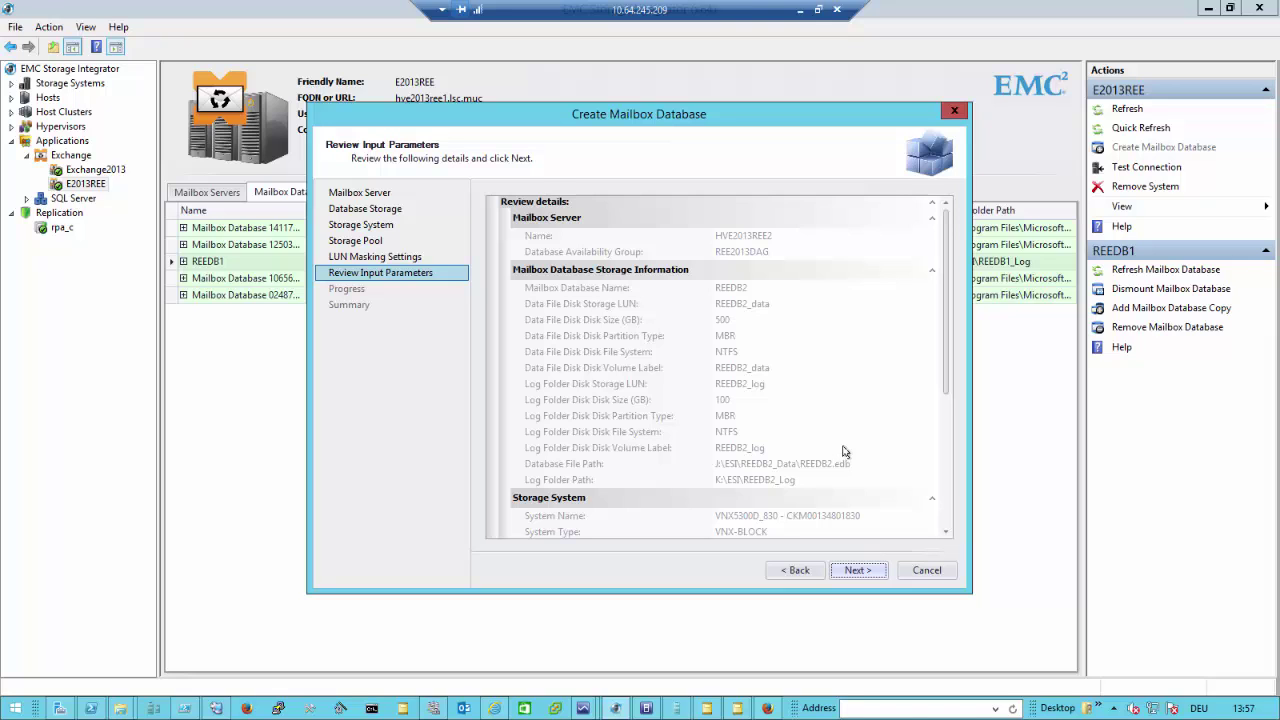
left_click(864, 572)
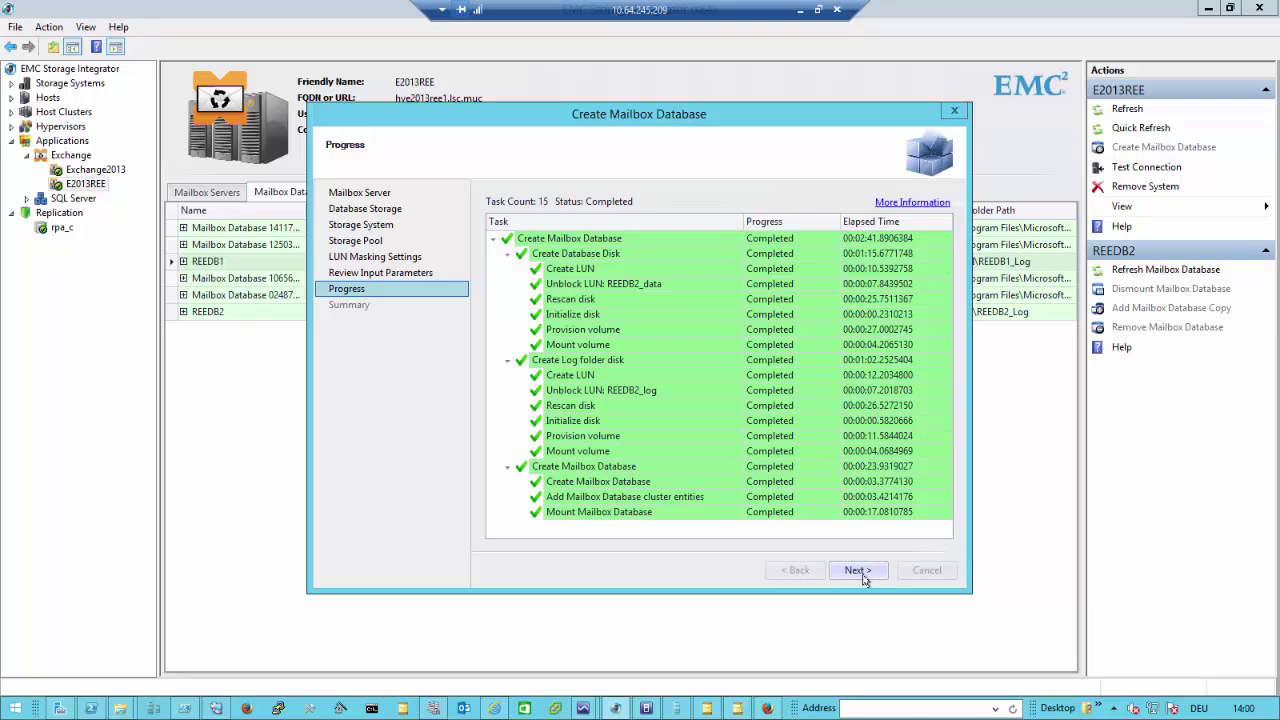
left_click(858, 571)
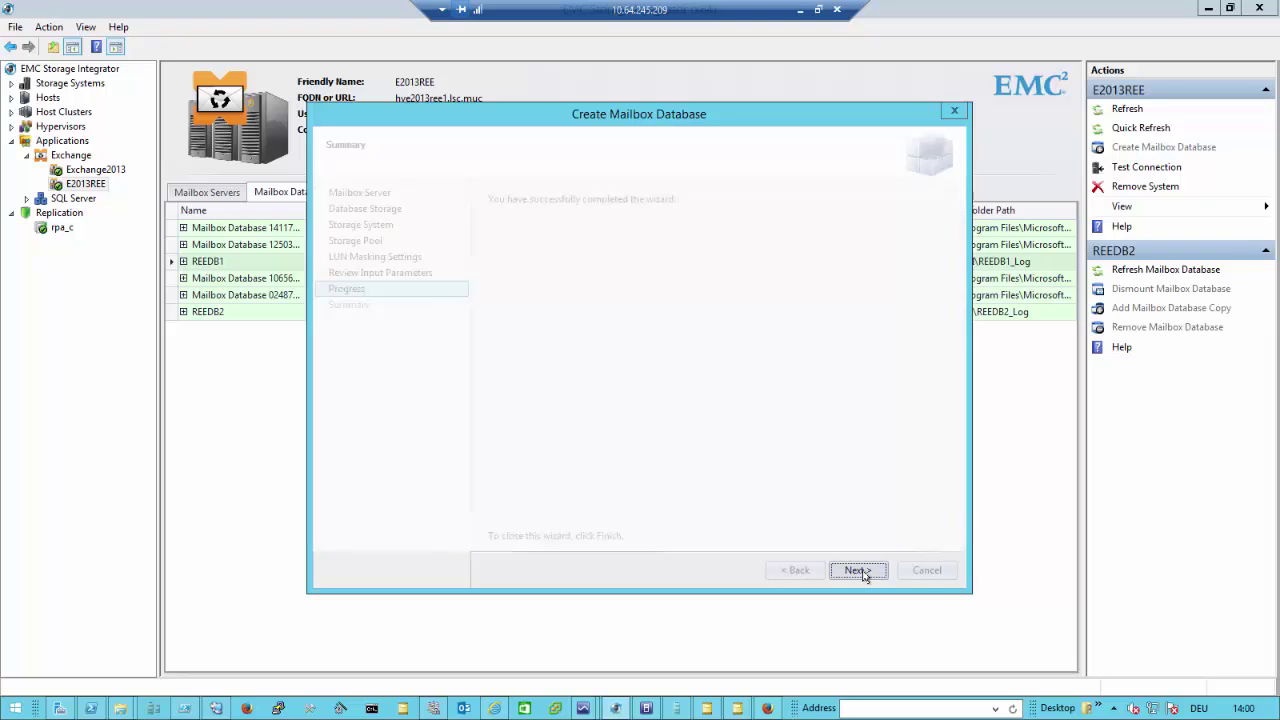
left_click(860, 571)
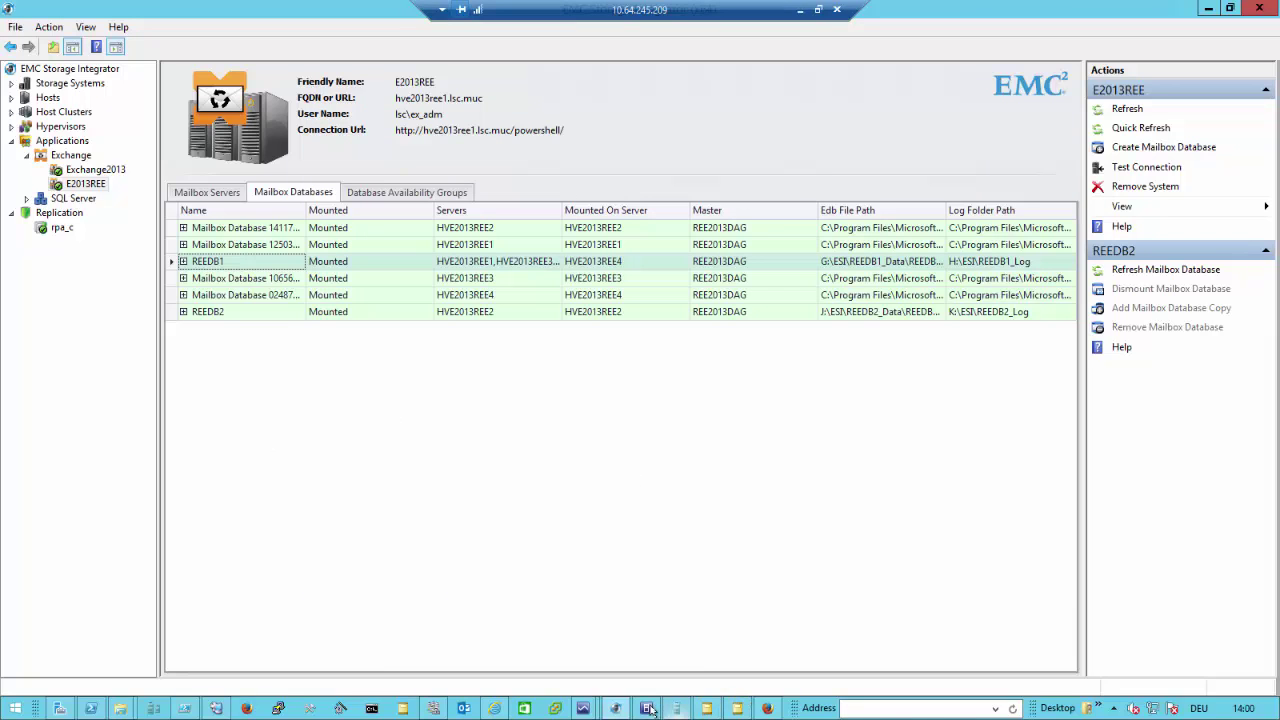
Switch to the Exchange admin center and refresh the databases list to check for REEDB2, then return to EMC Storage Integrator
left_click(494, 708)
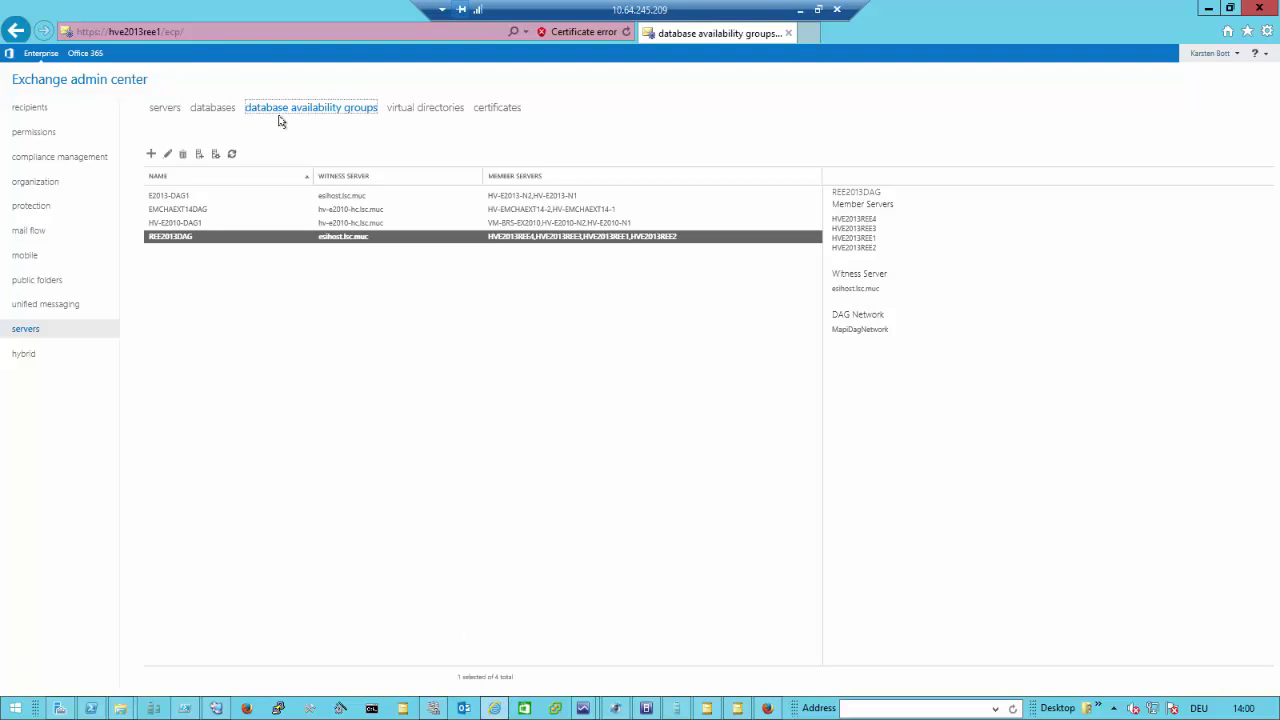
left_click(213, 108)
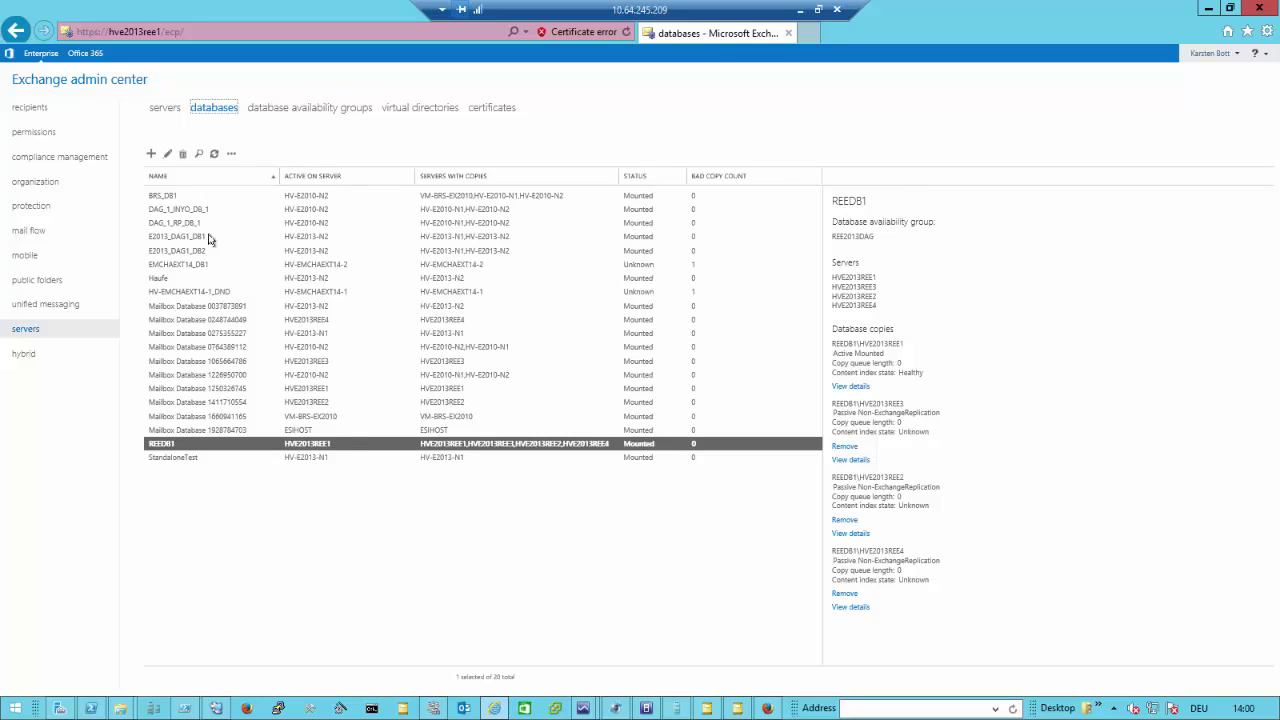
left_click(214, 154)
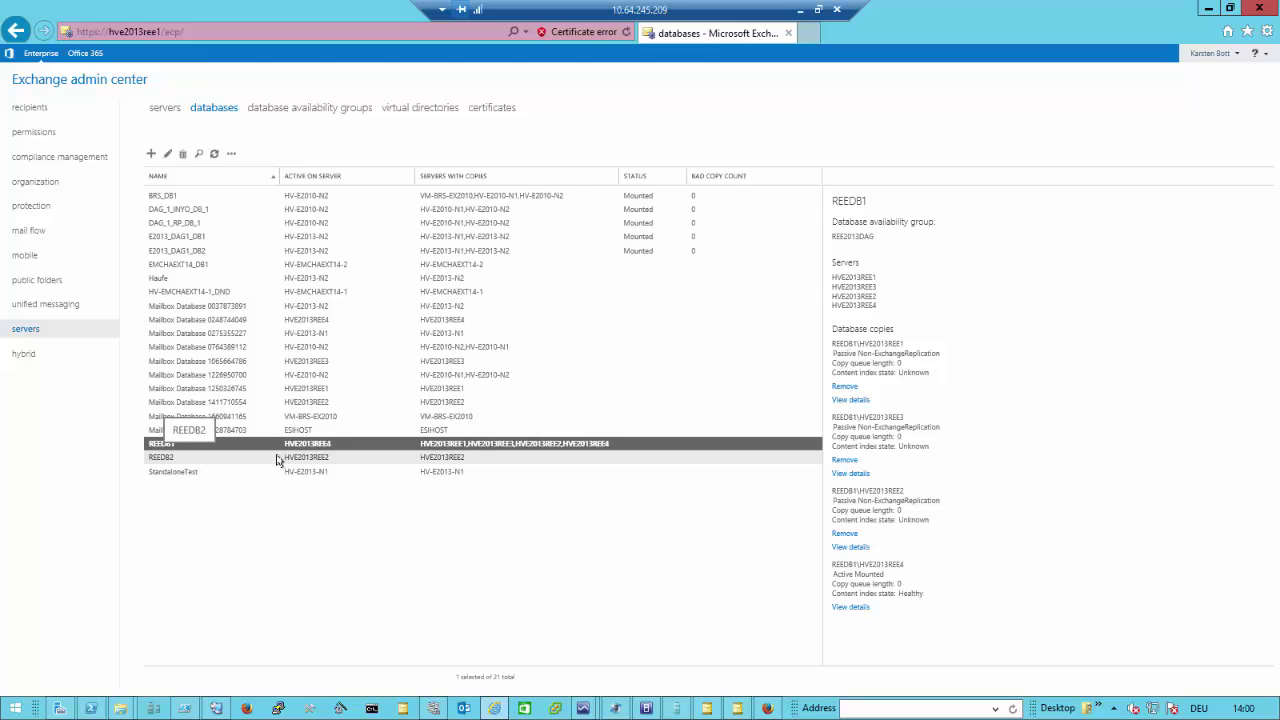
left_click(1208, 11)
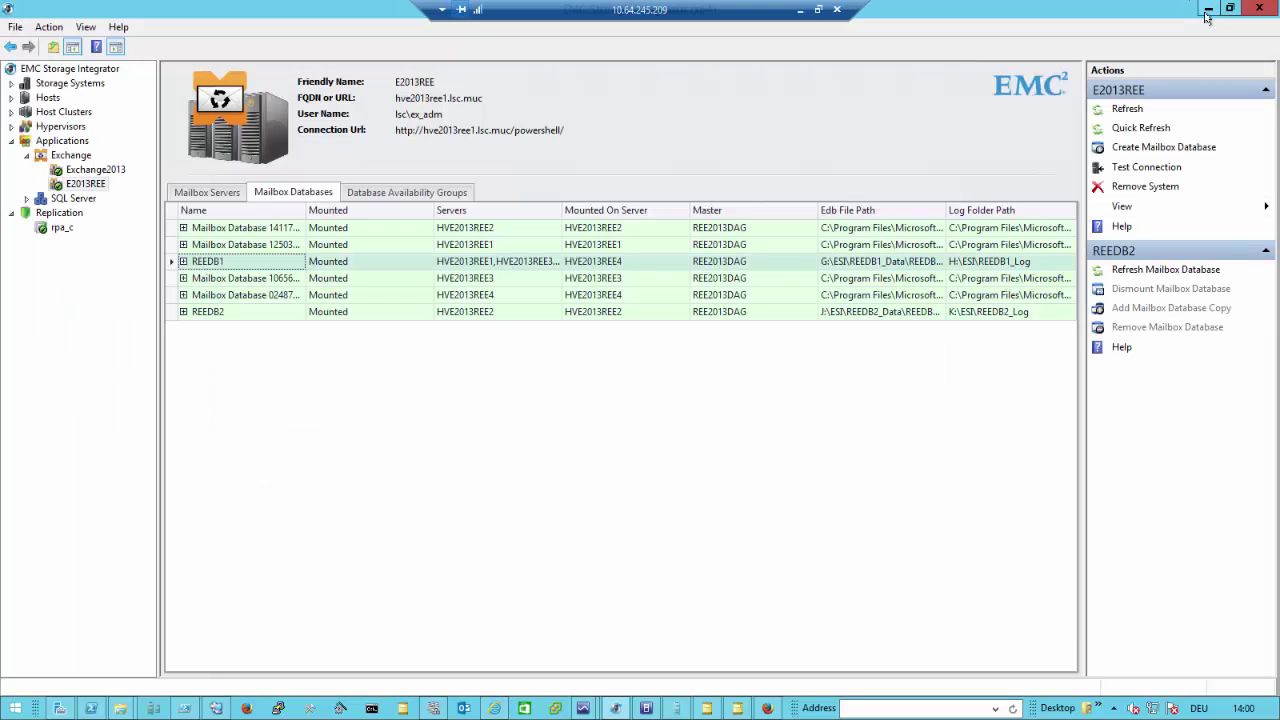
Expand REEDB2's mailbox copies and set up a new database copy on HVE2013REE4 with activation preference number 2
left_click(183, 312)
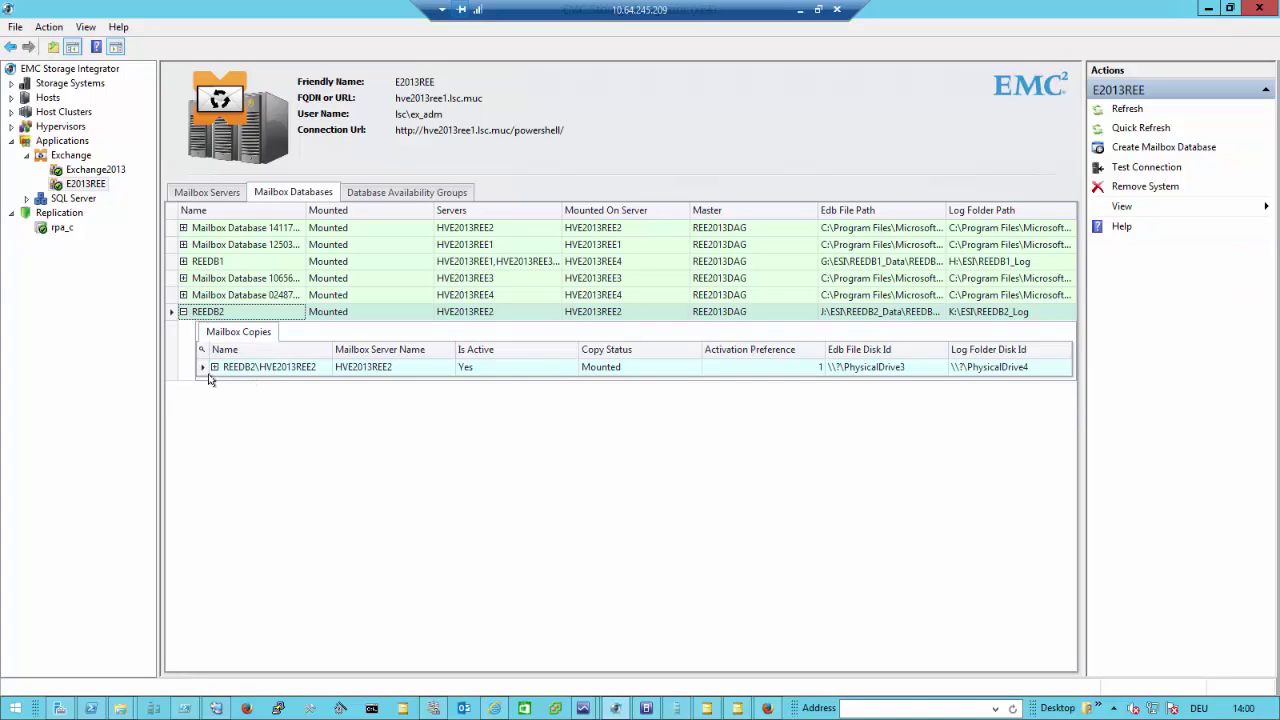
left_click(234, 314)
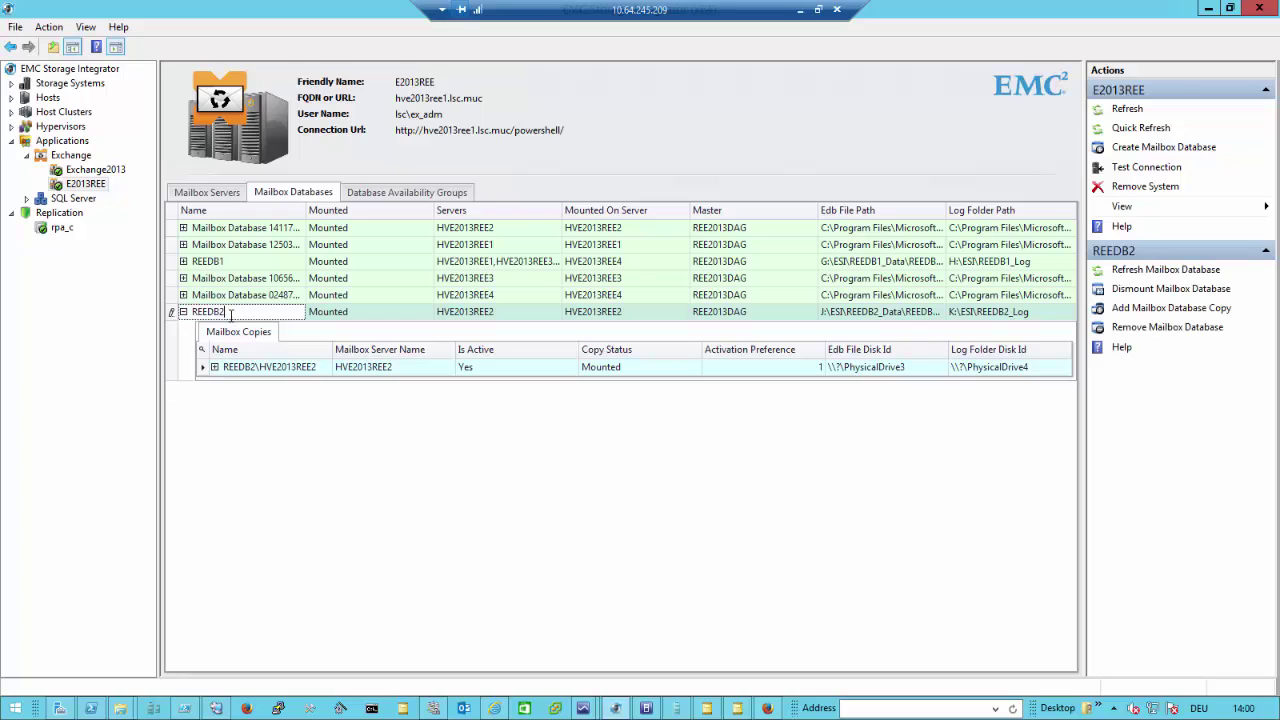
left_click(173, 314)
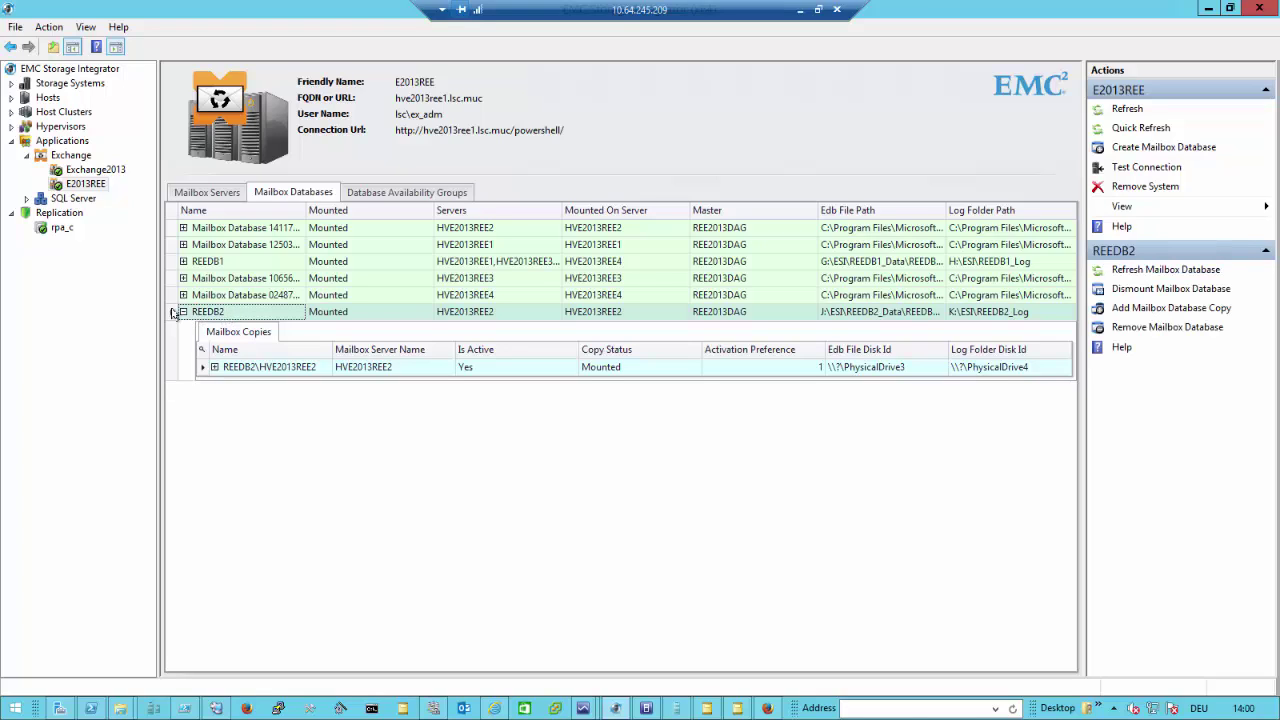
left_click(1153, 309)
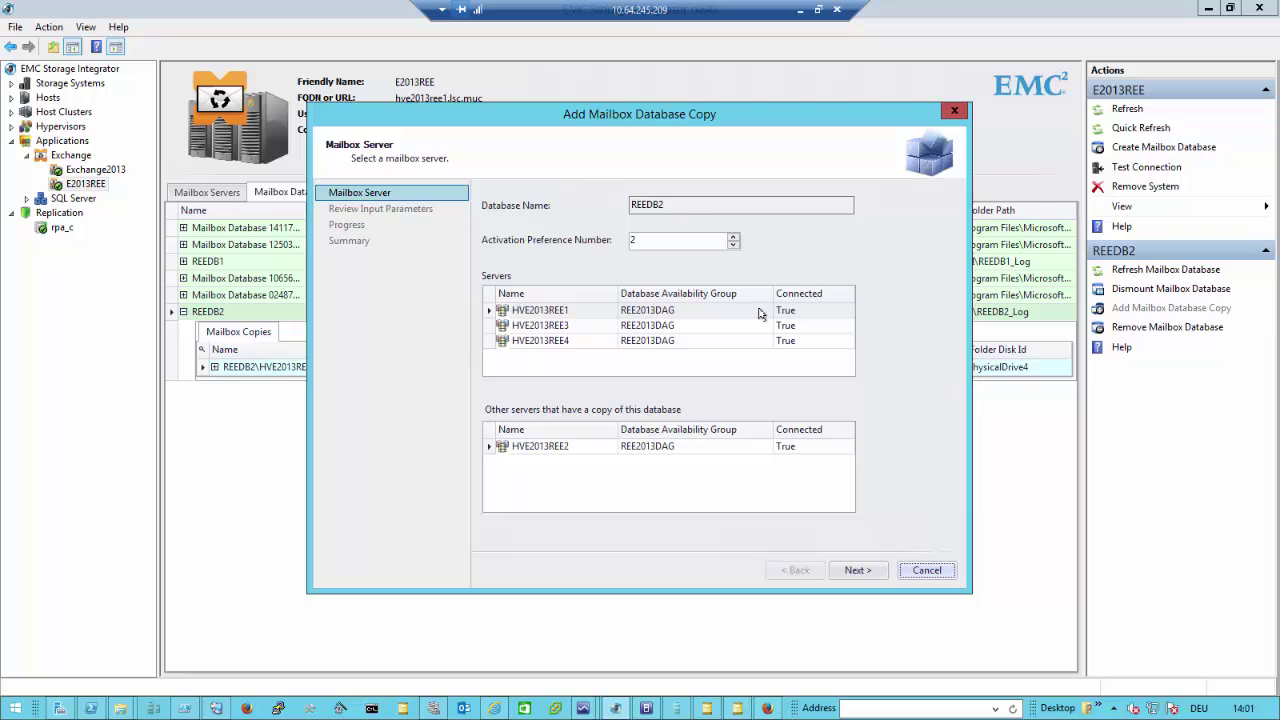
left_click(733, 246)
left_click(733, 241)
left_click(553, 341)
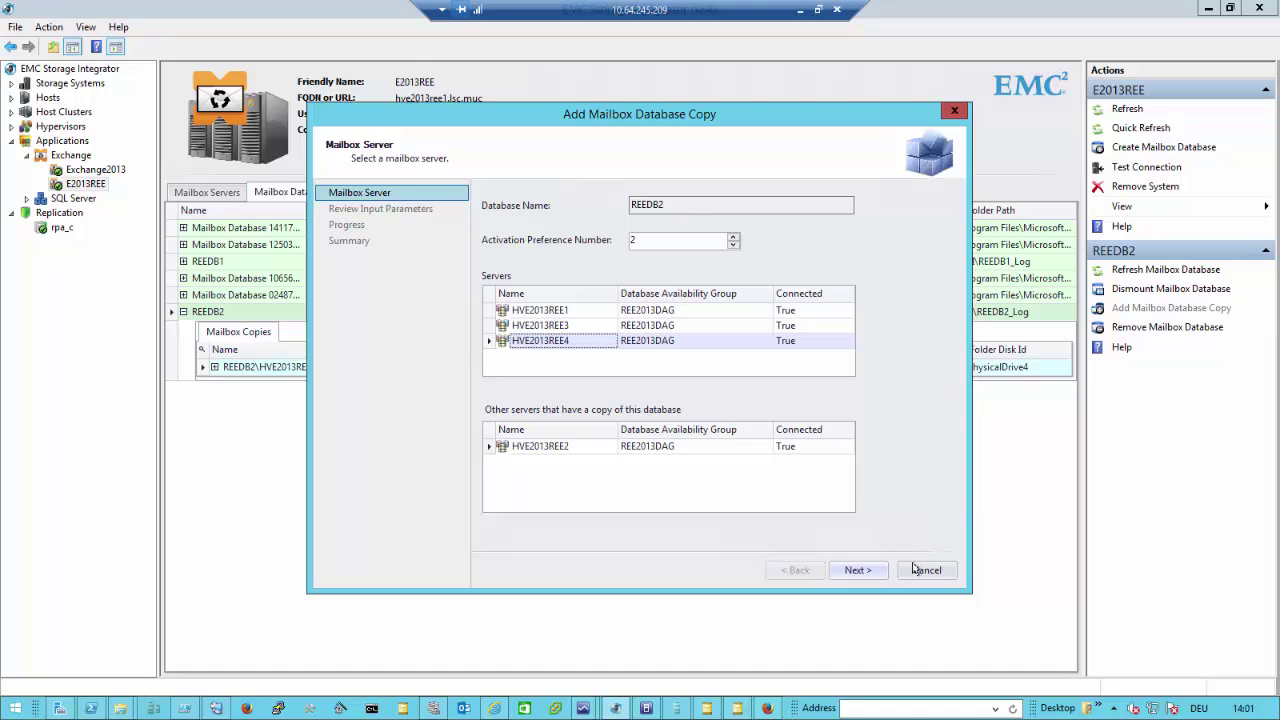
left_click(857, 570)
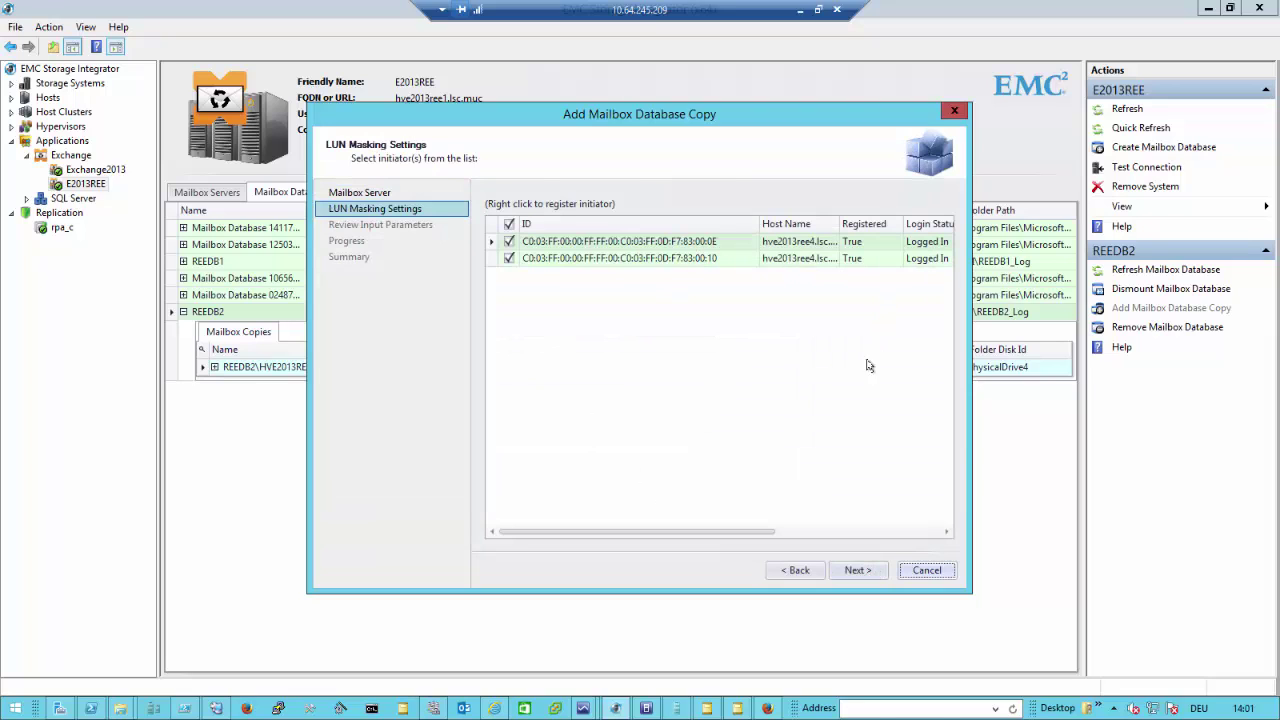
Accept the initiators and reviewed parameters for the REEDB2 copy, add the copy and finish the wizard
left_click(857, 570)
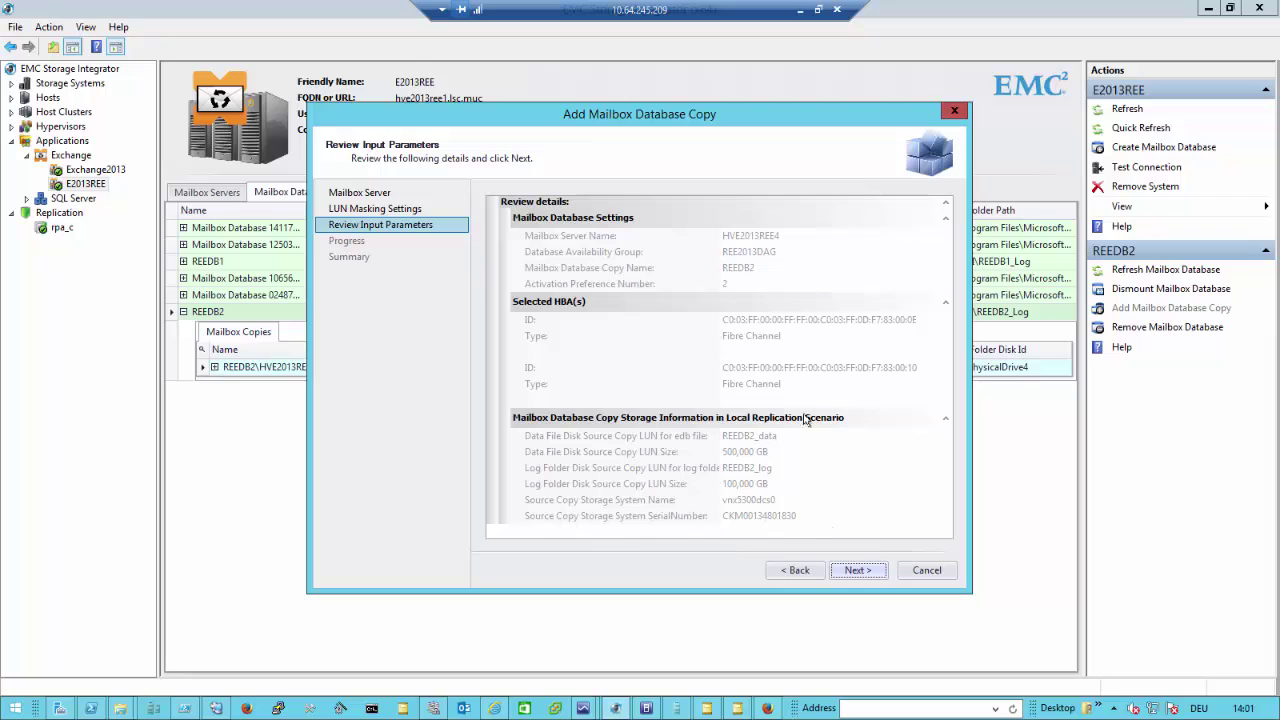
left_click(858, 570)
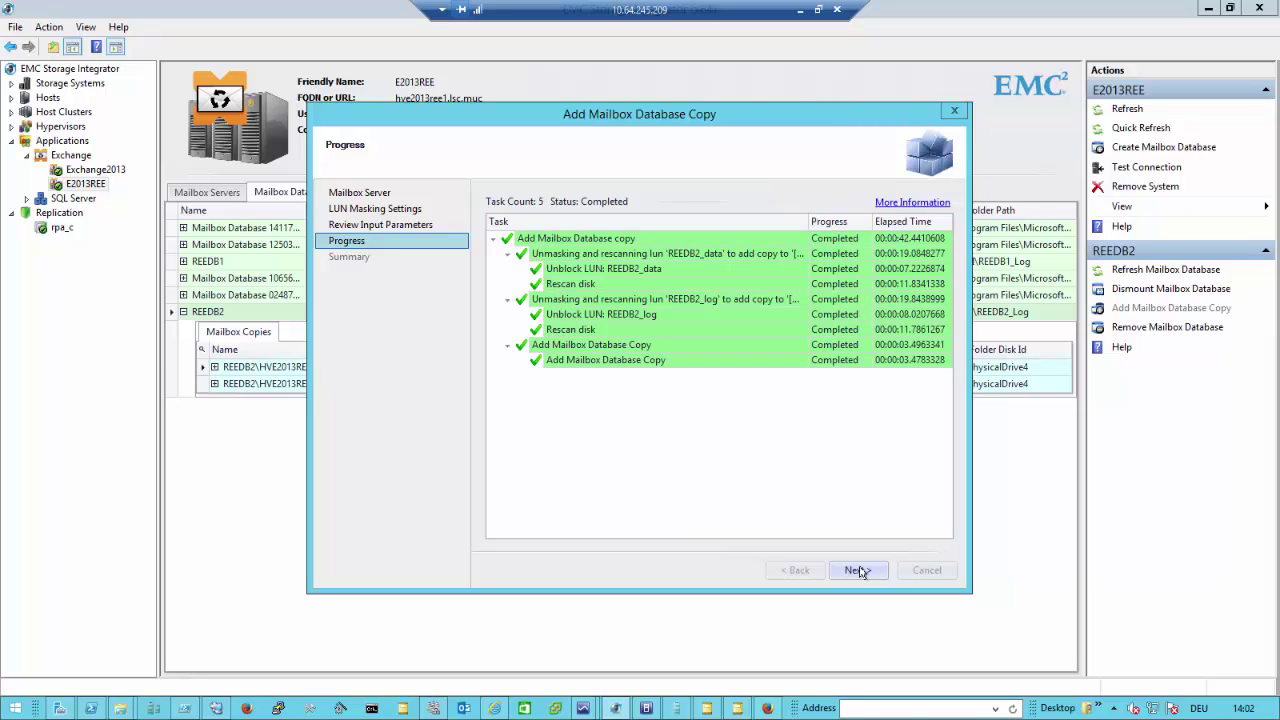
left_click(858, 571)
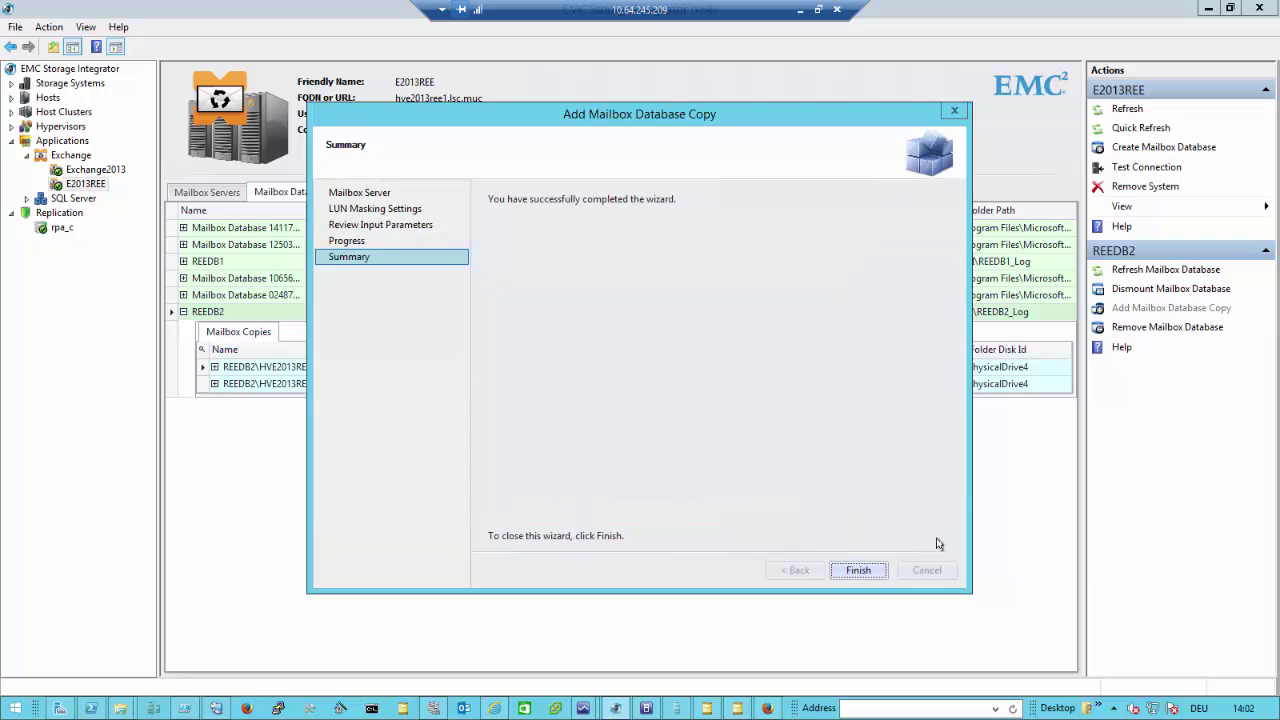
left_click(858, 571)
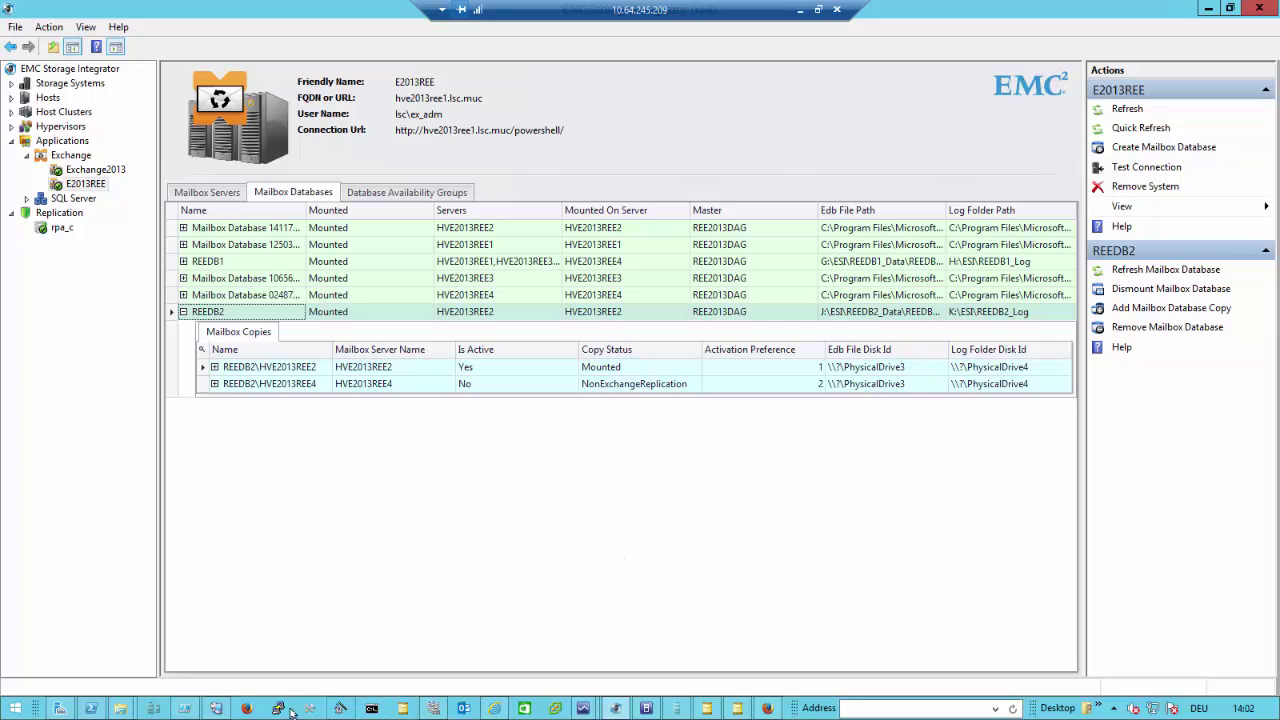
Switch to the Exchange admin center and refresh the databases list to check which servers hold REEDB2 copies
left_click(485, 708)
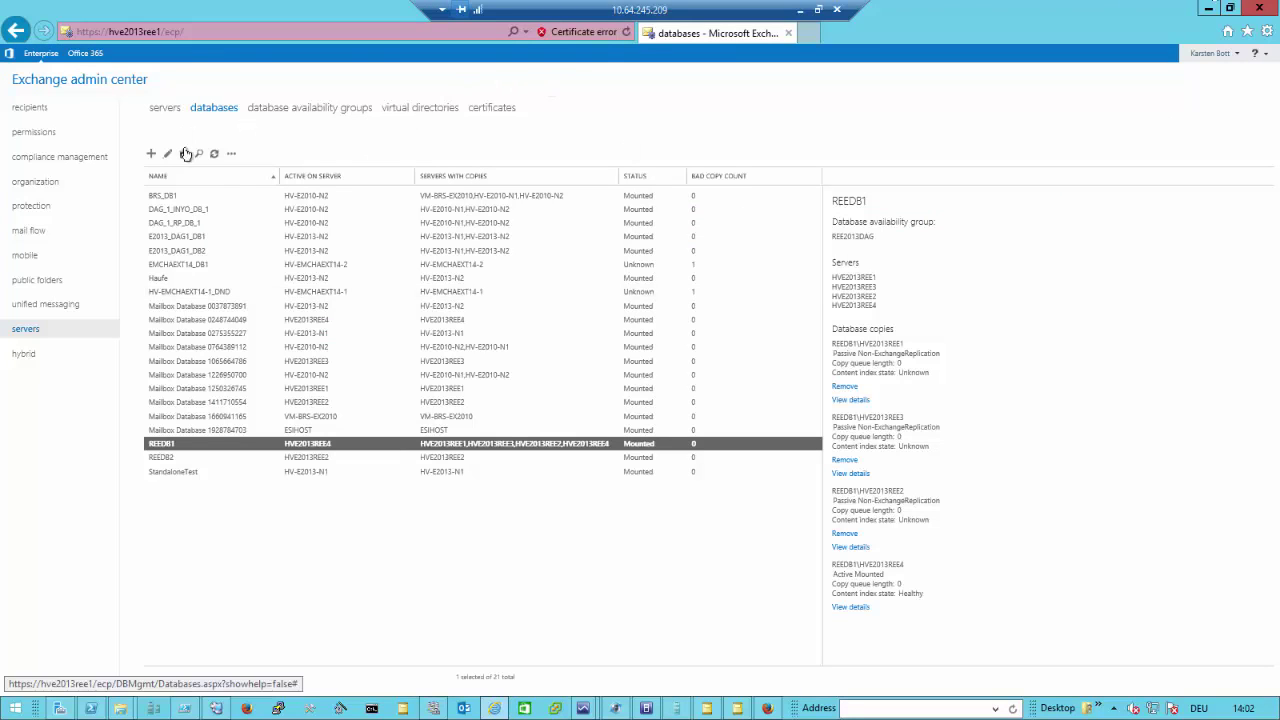
left_click(213, 154)
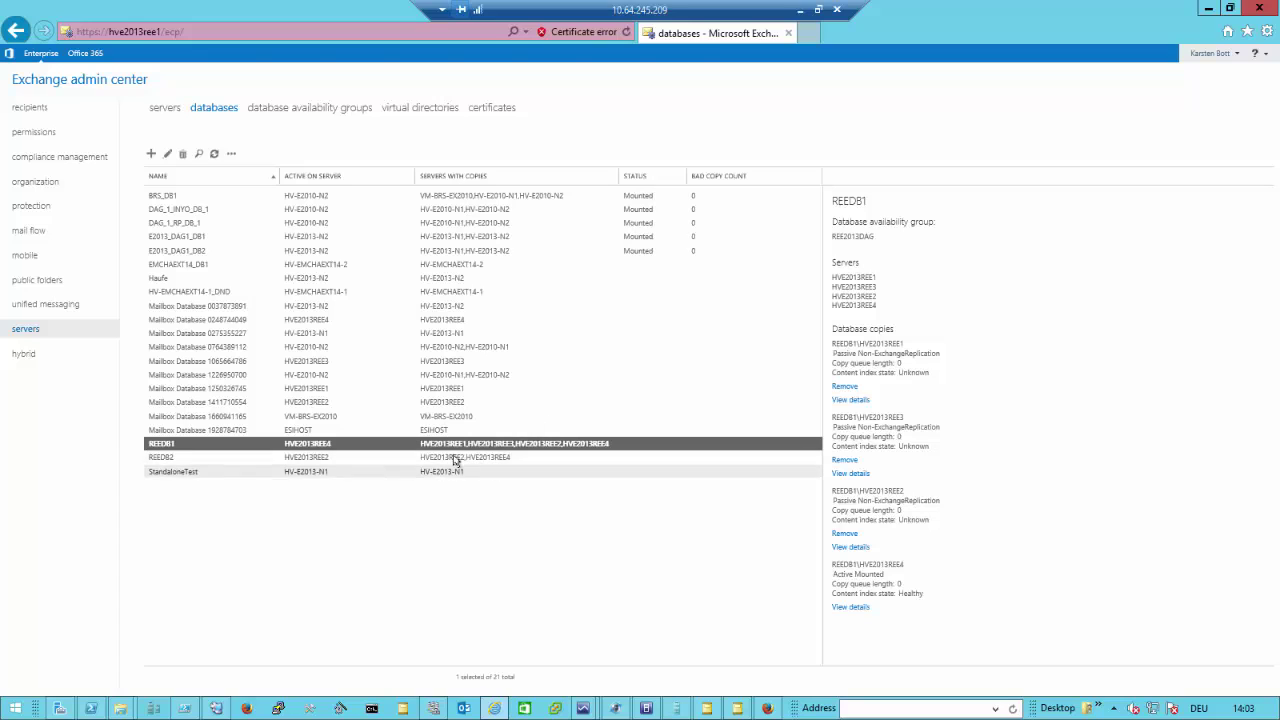
Return to EMC Storage Integrator and set up another REEDB2 copy on HVE2013REE1 with activation preference number 3
left_click(1208, 12)
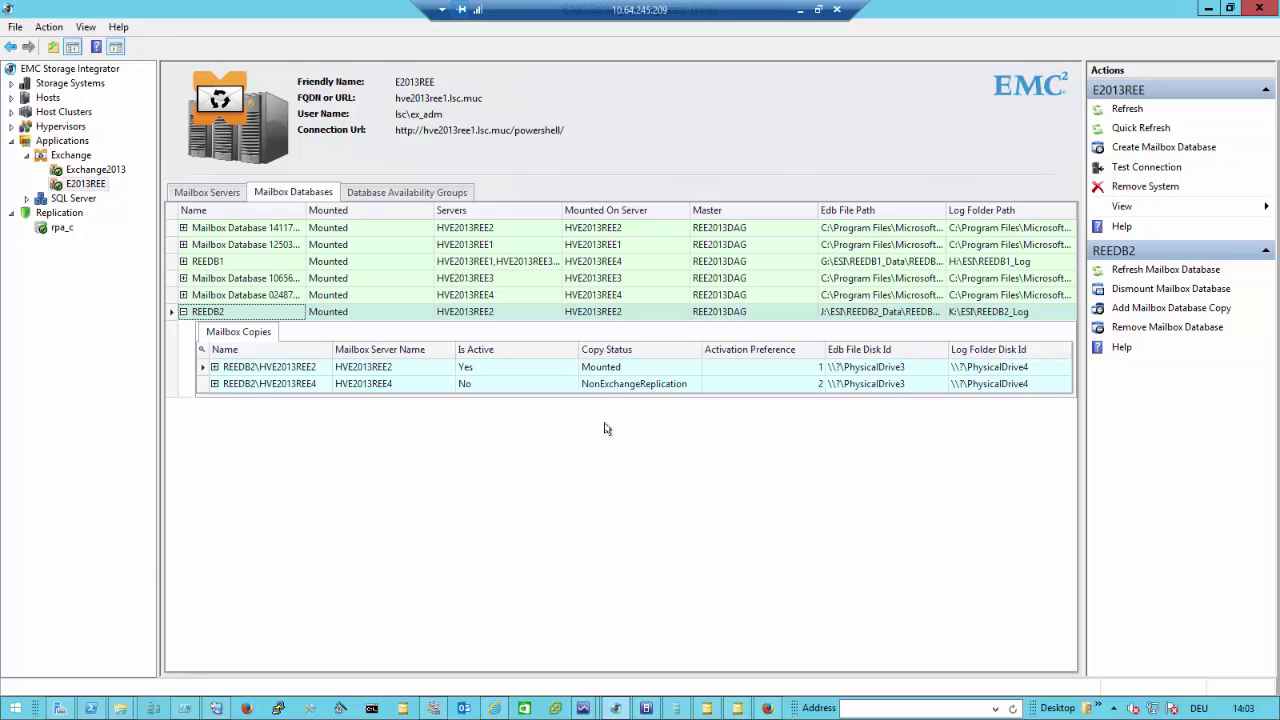
left_click(172, 316)
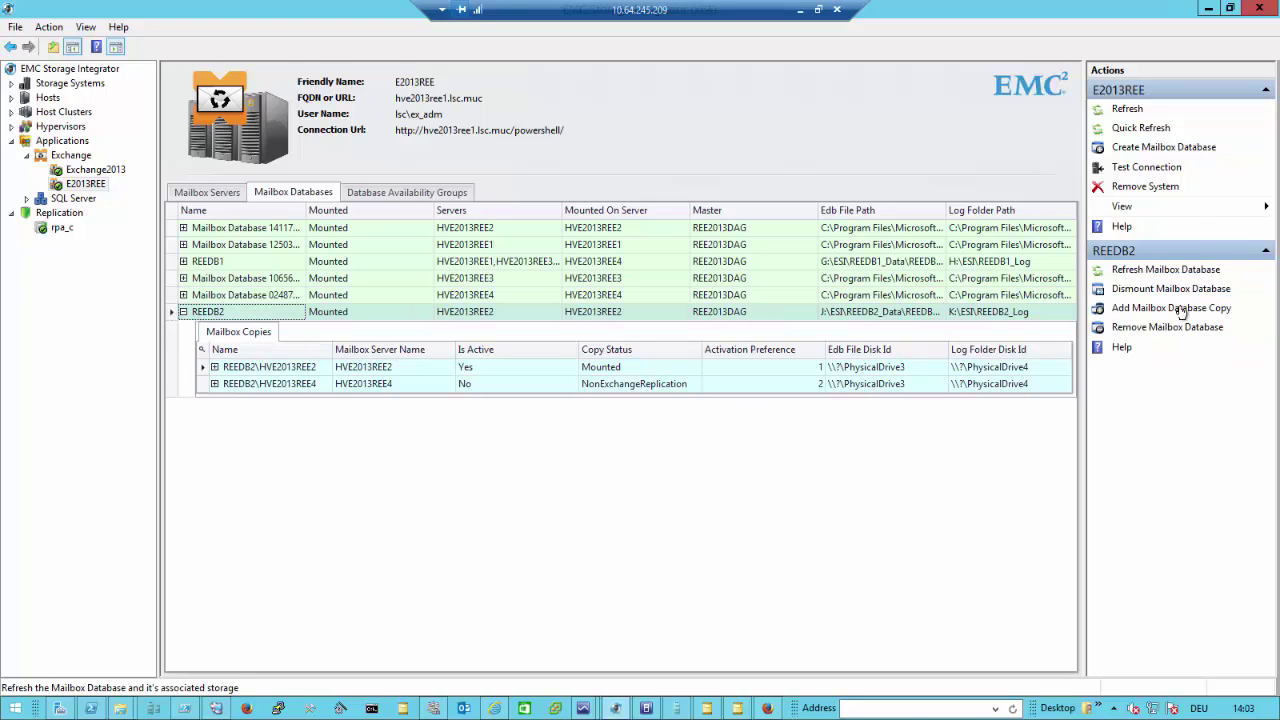
left_click(1170, 310)
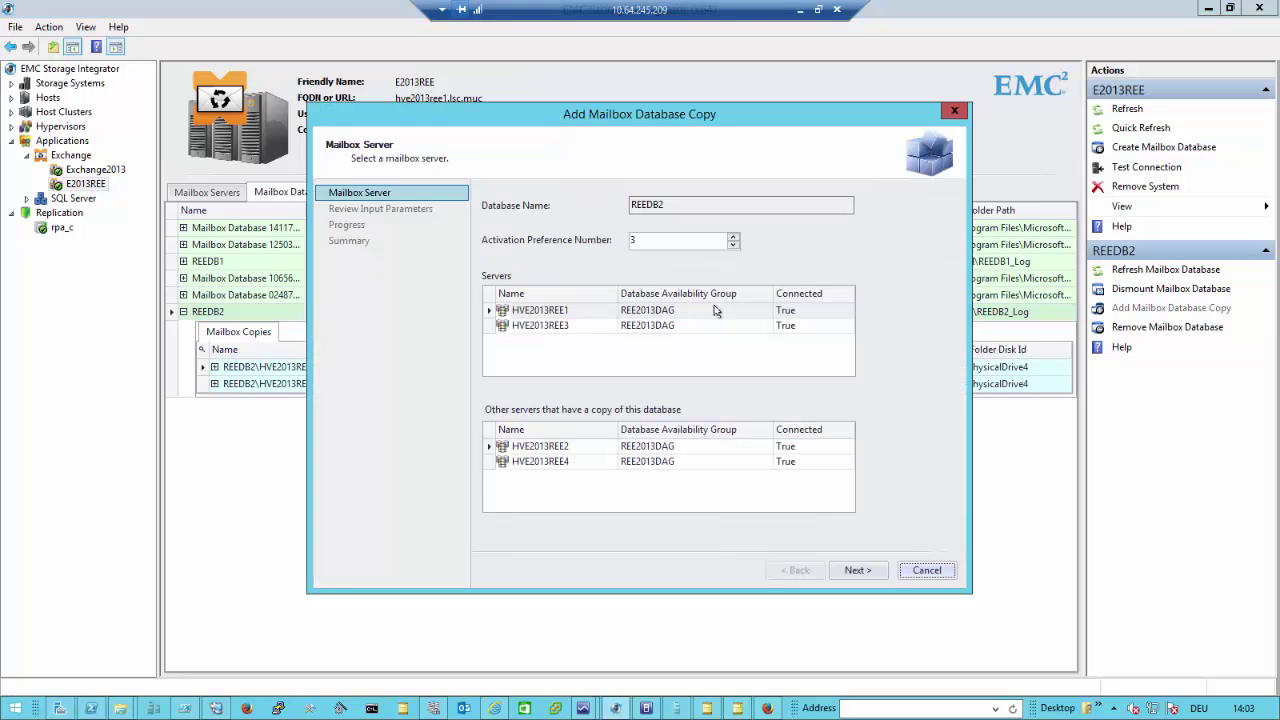
left_click(548, 313)
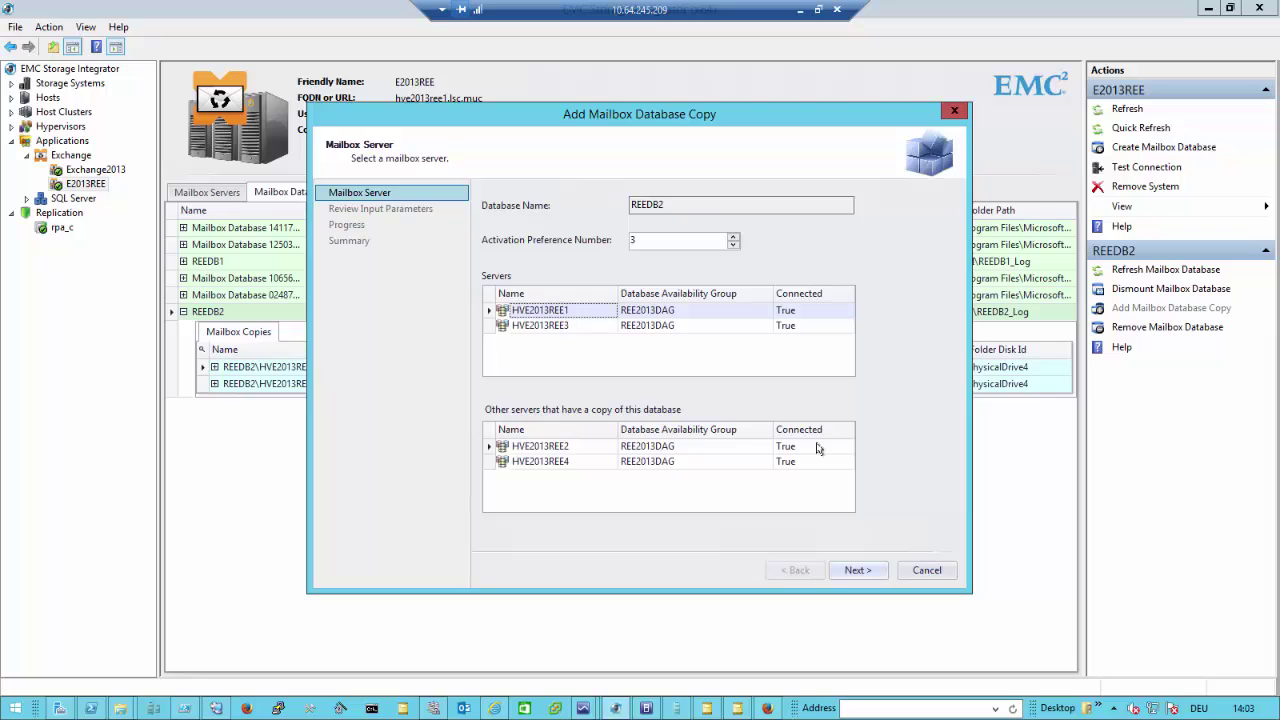
left_click(863, 572)
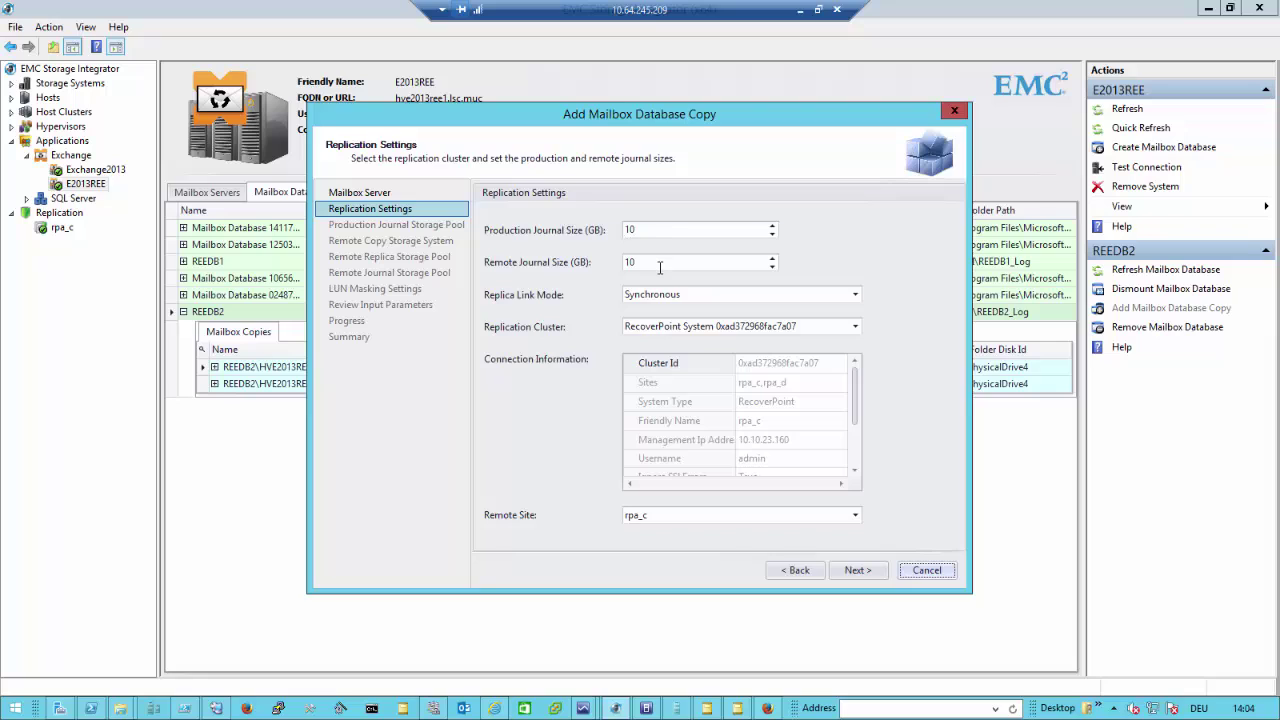
Accept 10 GB production and remote journals, Synchronous replica link mode, the RecoverPoint replication cluster and remote site rpa_c
left_click(855, 295)
left_click(693, 324)
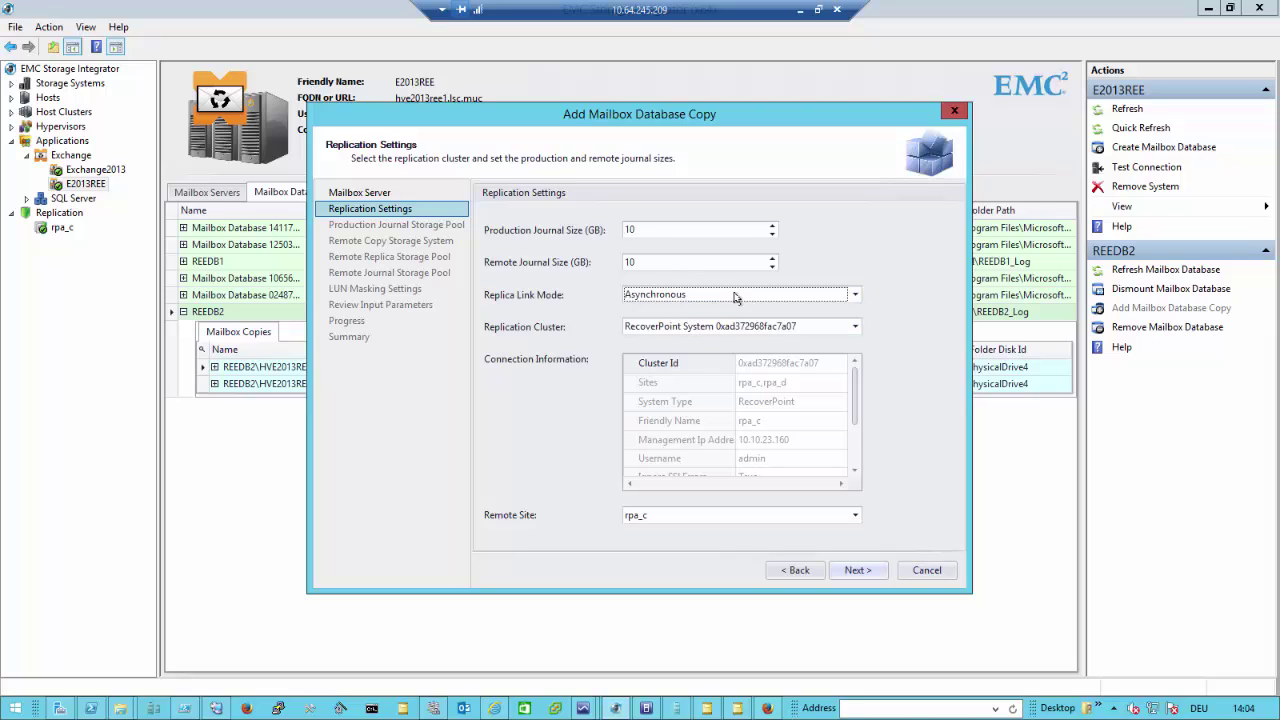
left_click(735, 298)
left_click(716, 312)
left_click(848, 330)
left_click(846, 336)
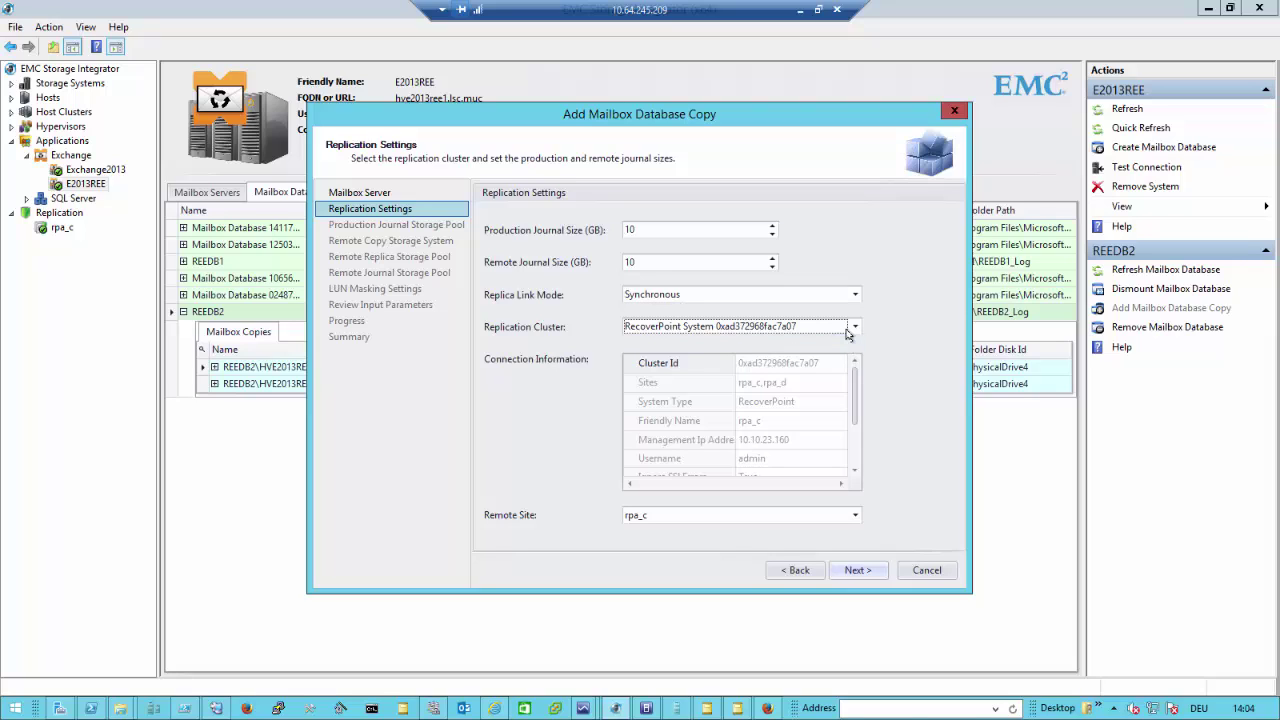
left_click(677, 522)
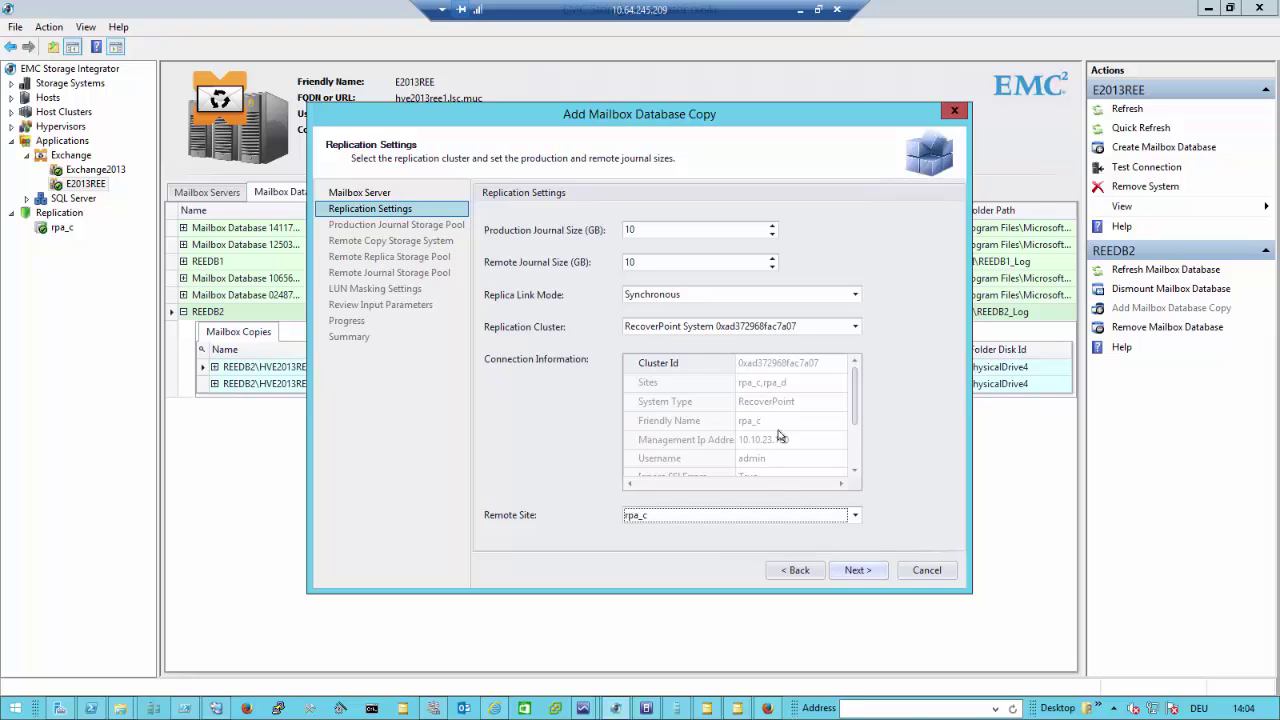
left_click(856, 572)
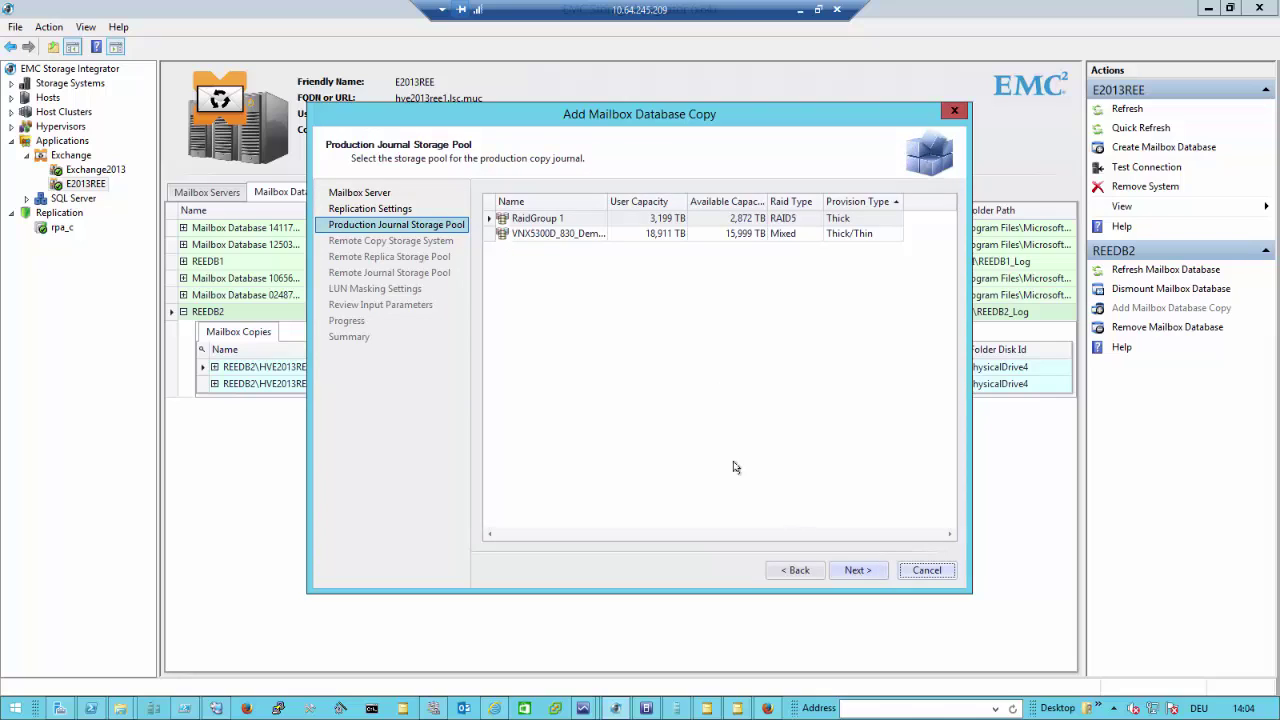
Choose VNX5300D_830_DemoPool 0 for the production journal and accept VNX5300C_185 as the remote copy storage system
left_click(586, 236)
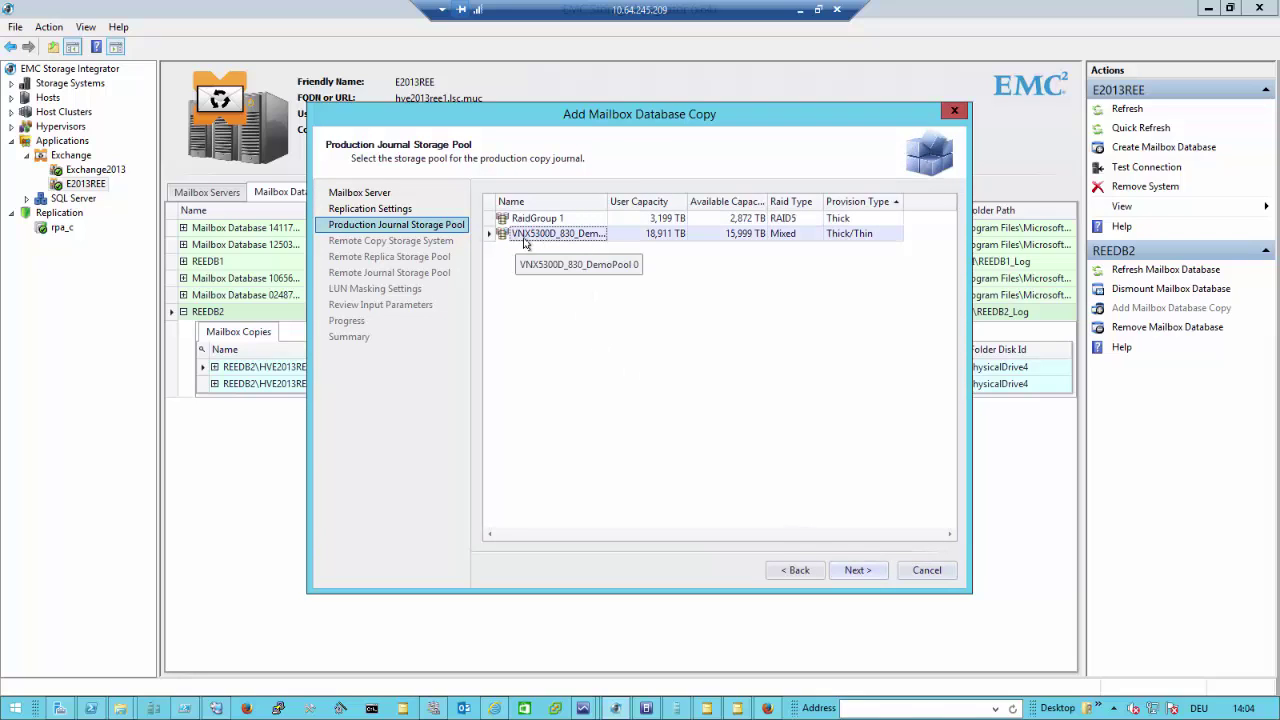
left_click(852, 571)
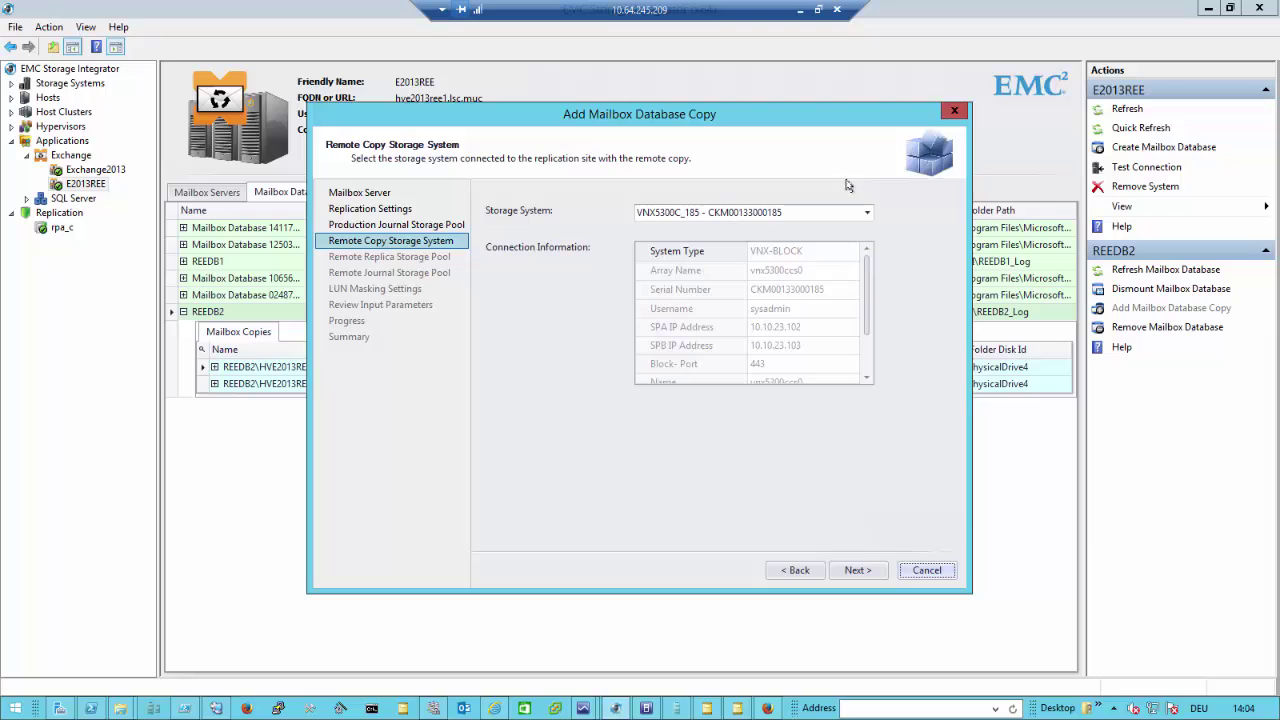
left_click(848, 567)
left_click(848, 567)
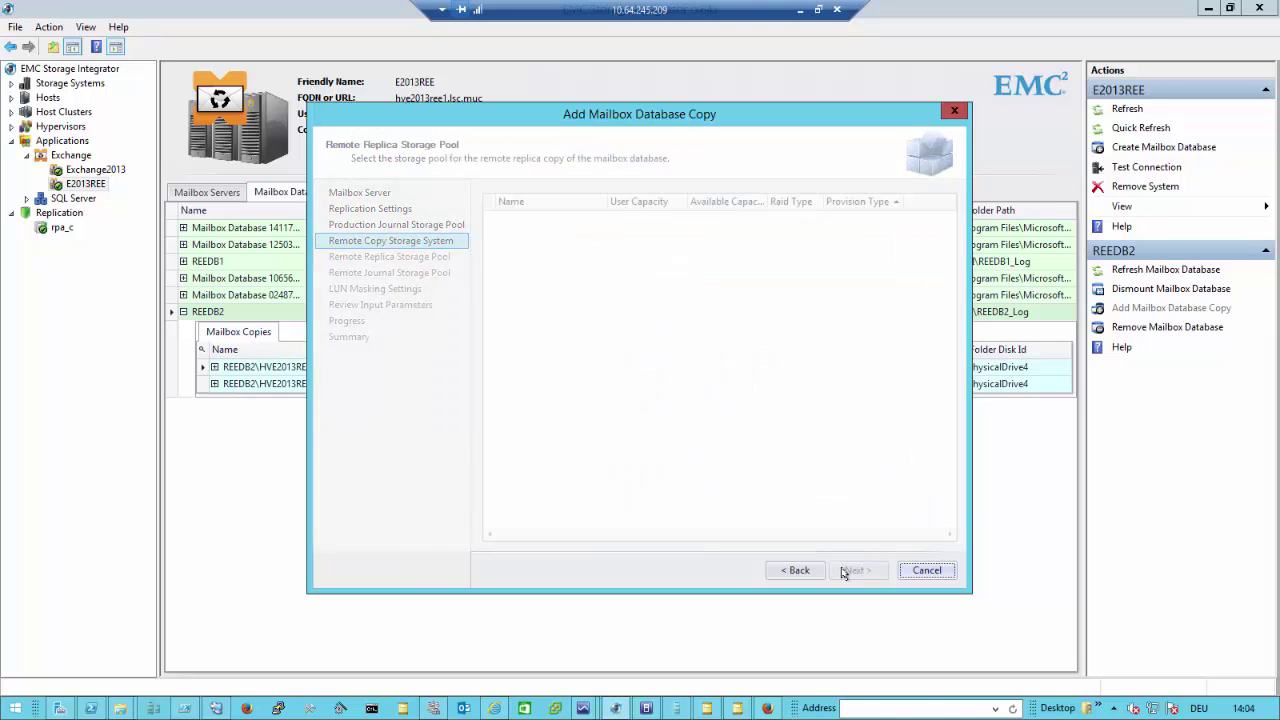
Choose the VNX5300C_185 demo pool for both the remote replica and the remote journal
left_click(563, 248)
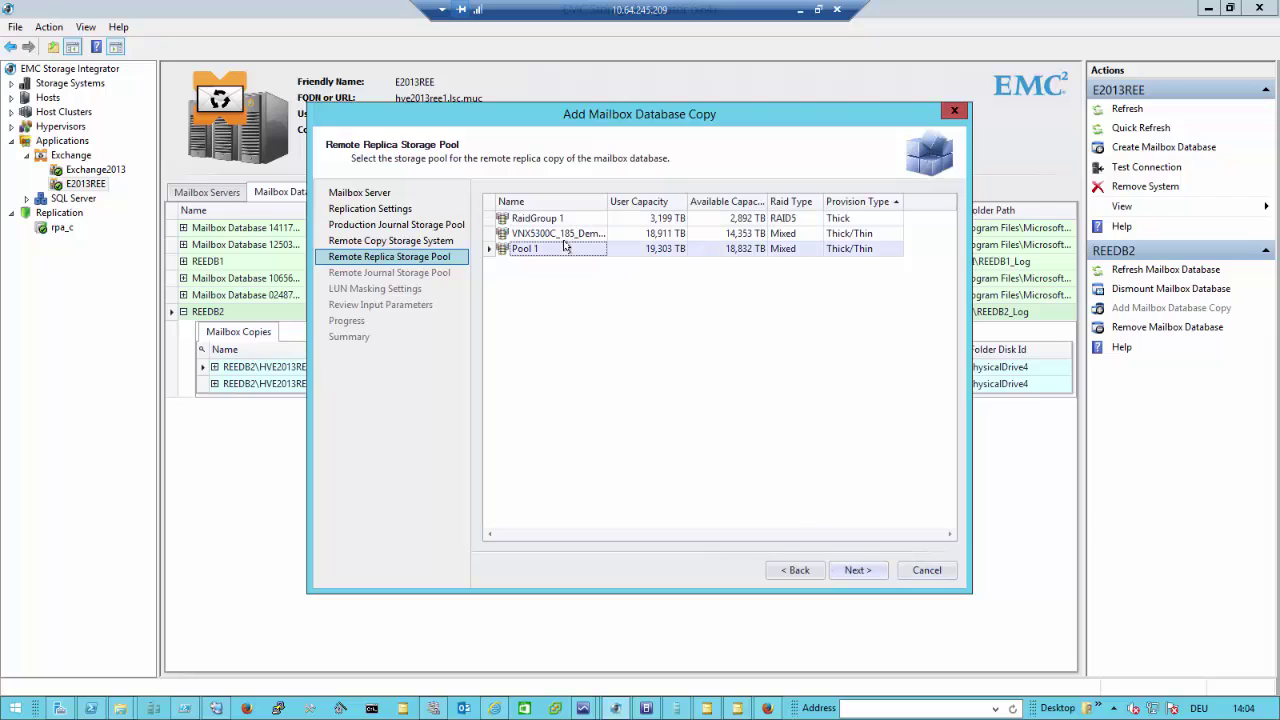
left_click(563, 233)
left_click(837, 574)
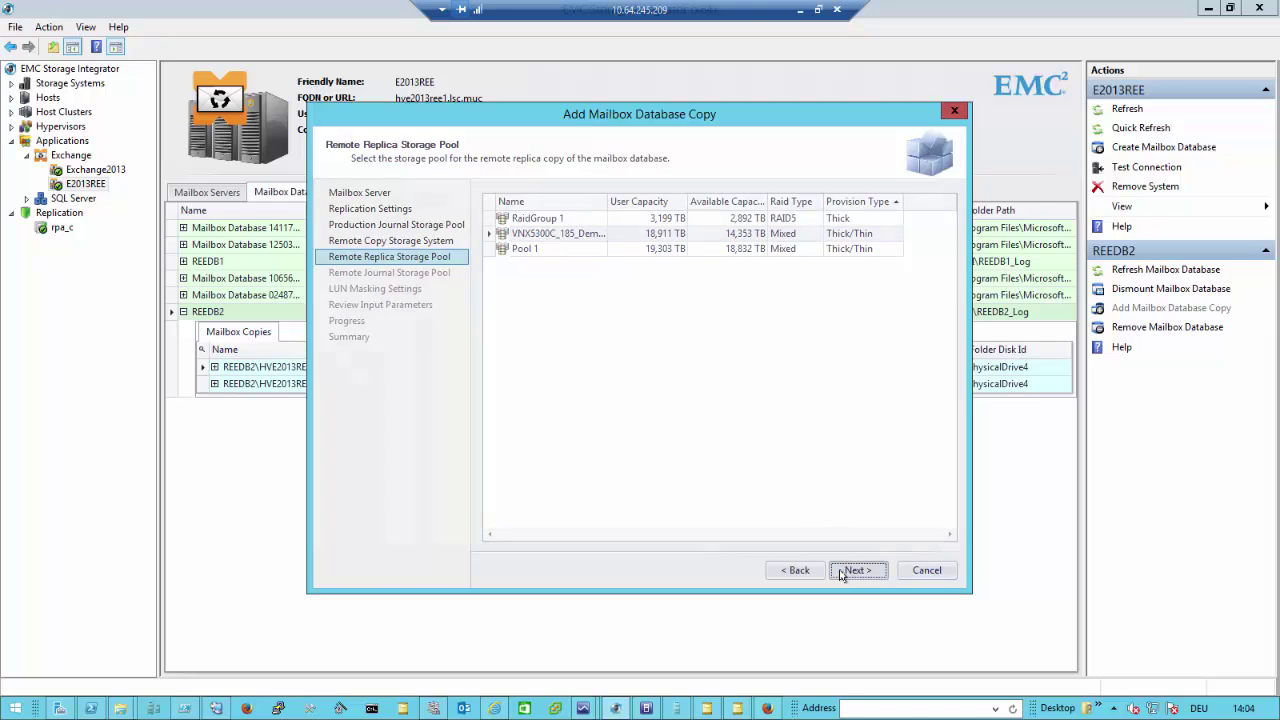
left_click(578, 235)
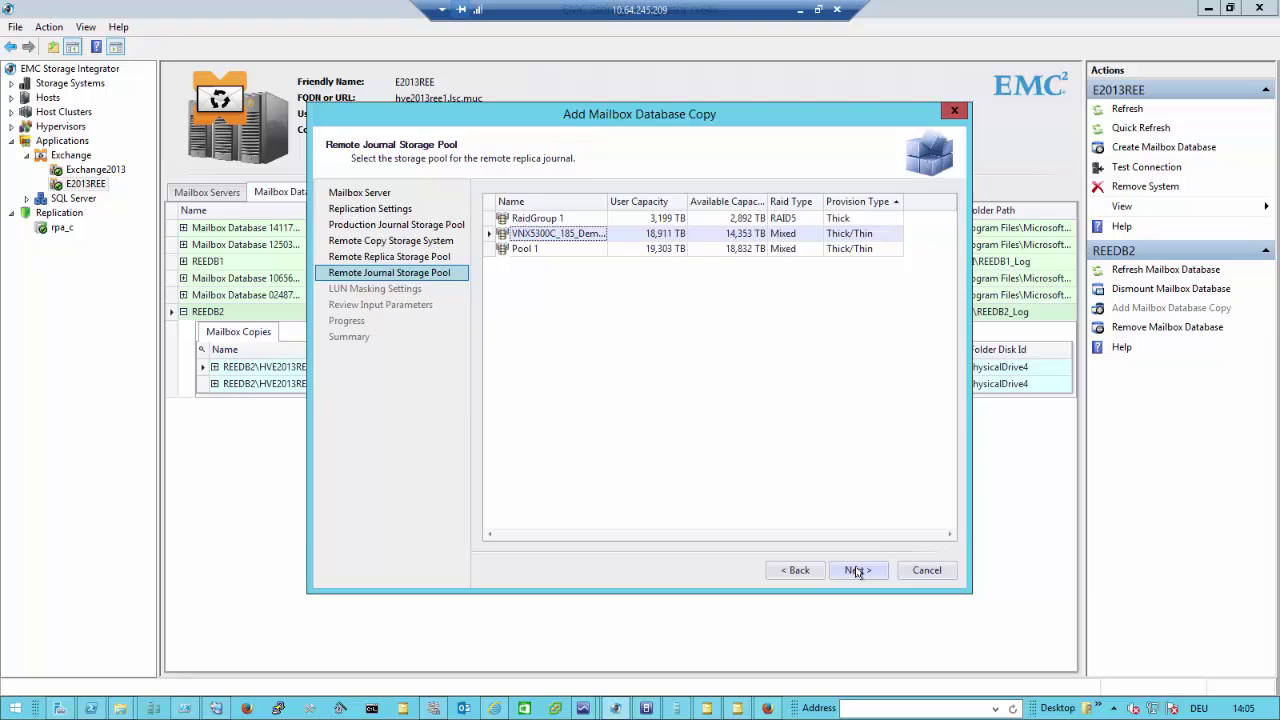
left_click(857, 572)
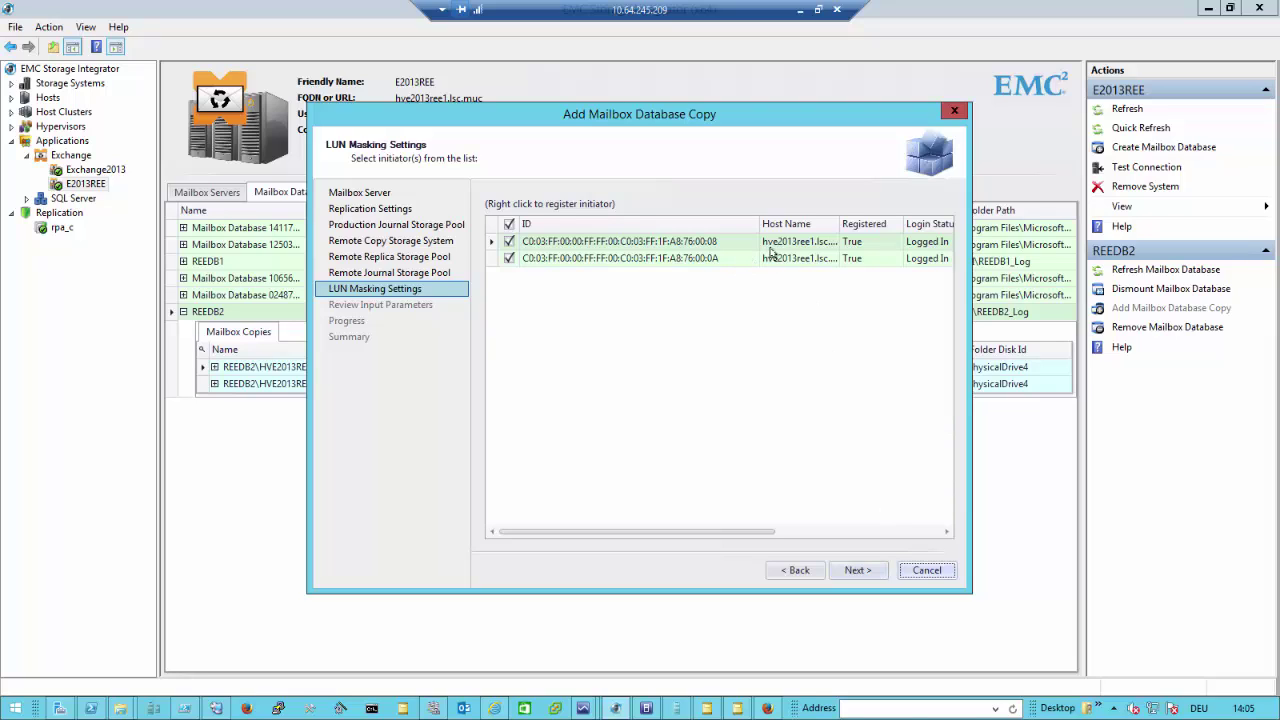
Accept both HVE2013REE1 initiators for LUN masking and review the input parameters of the REEDB2 copy
left_click(858, 572)
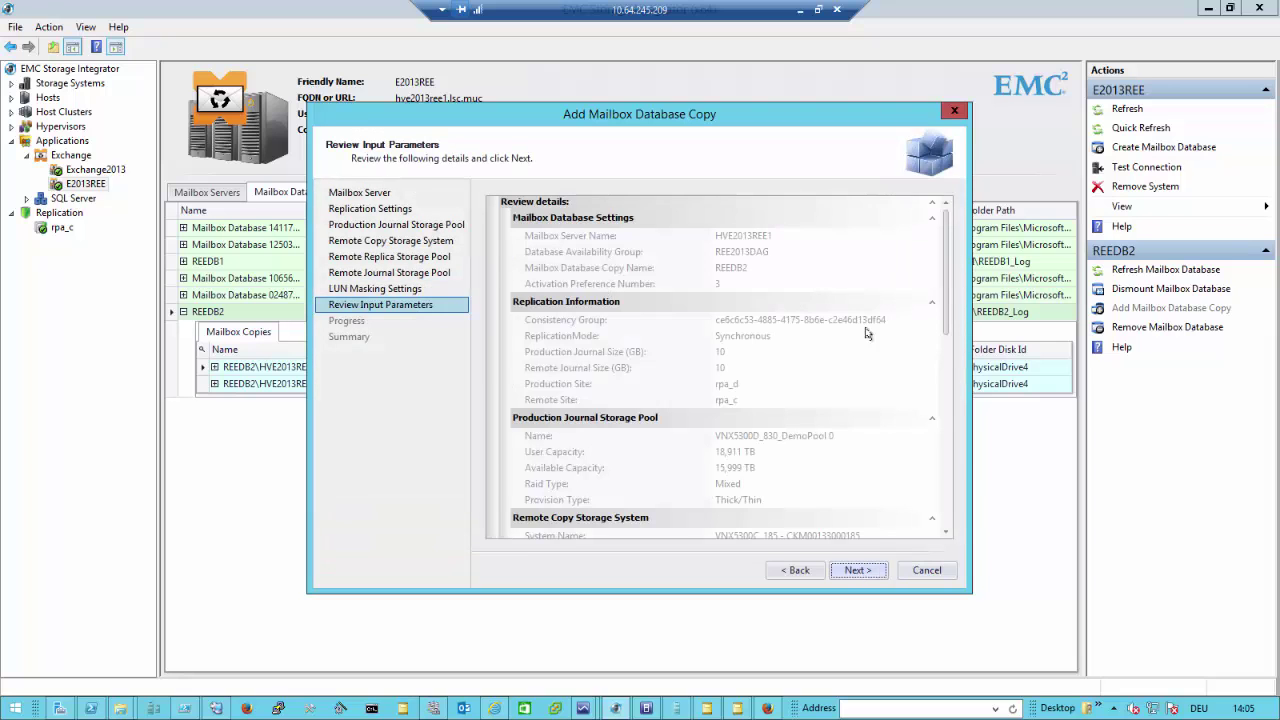
scroll(944, 445, "down", 4)
scroll(944, 445, "down", 6)
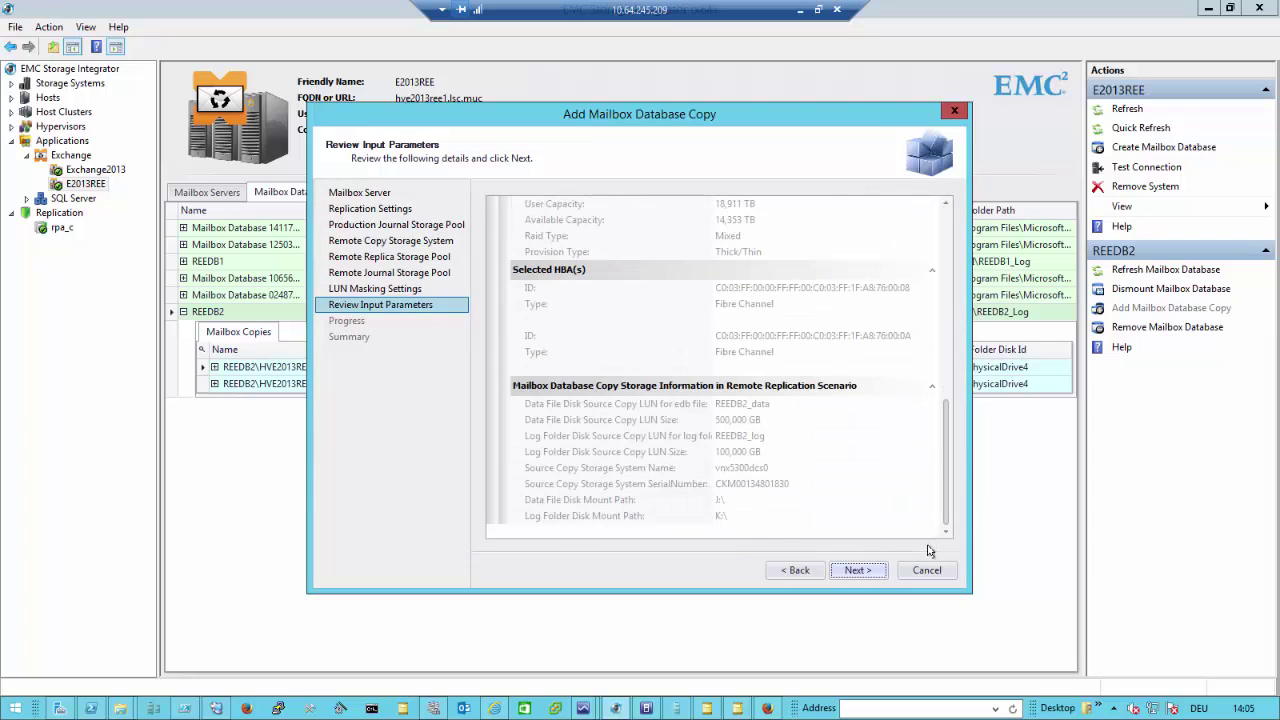
Arrange the wizard and the Unisphere for RecoverPoint window side by side, and start adding the REEDB2 copy
left_click_drag(668, 108, 422, 55)
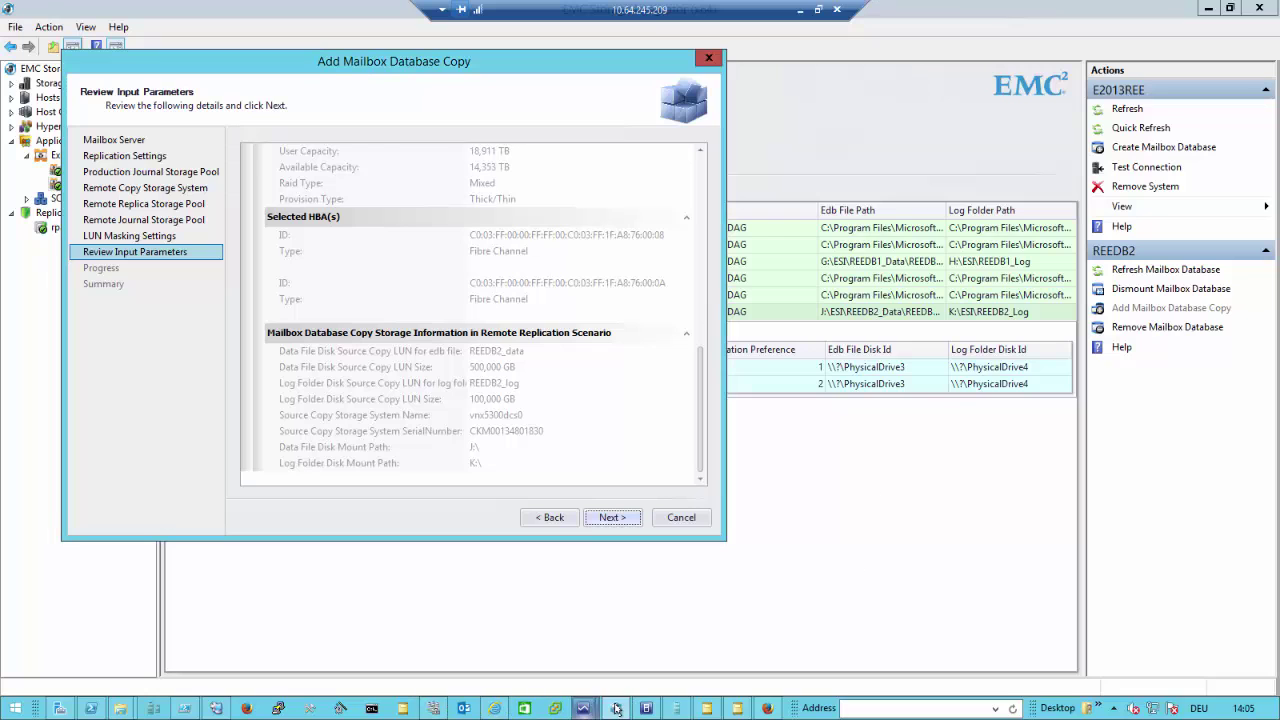
left_click(767, 708)
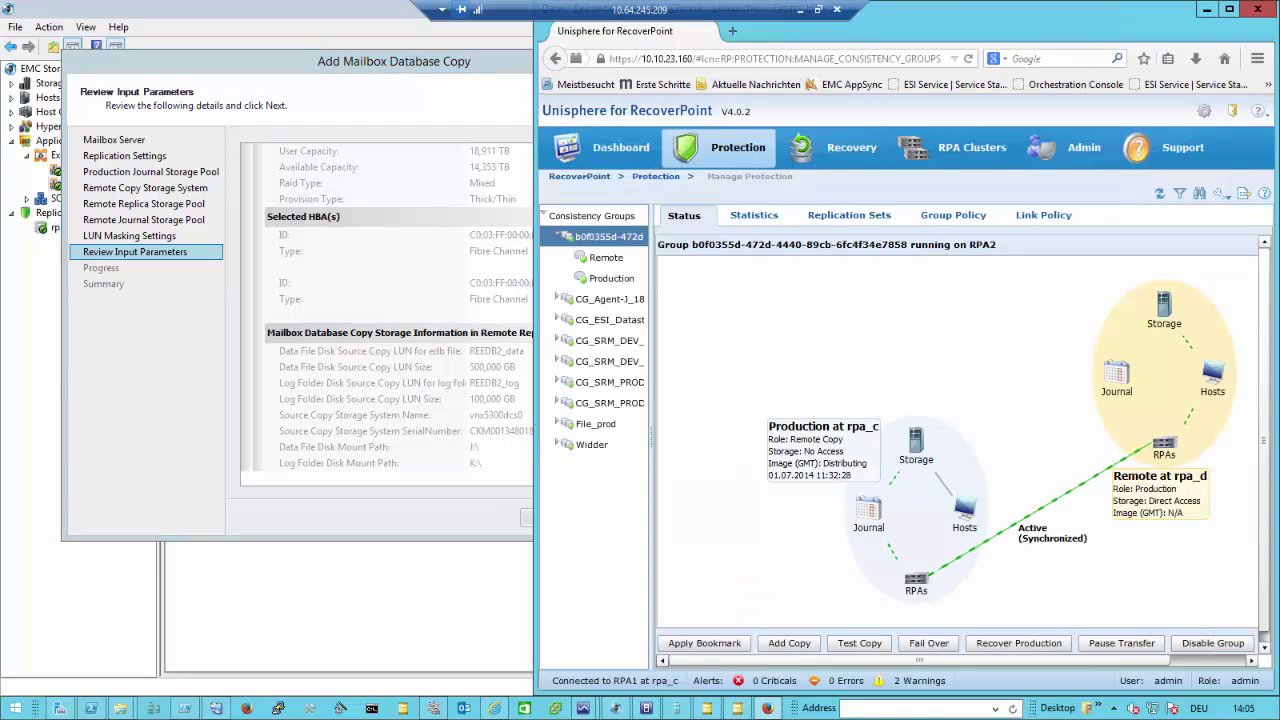
left_click_drag(650, 296, 824, 298)
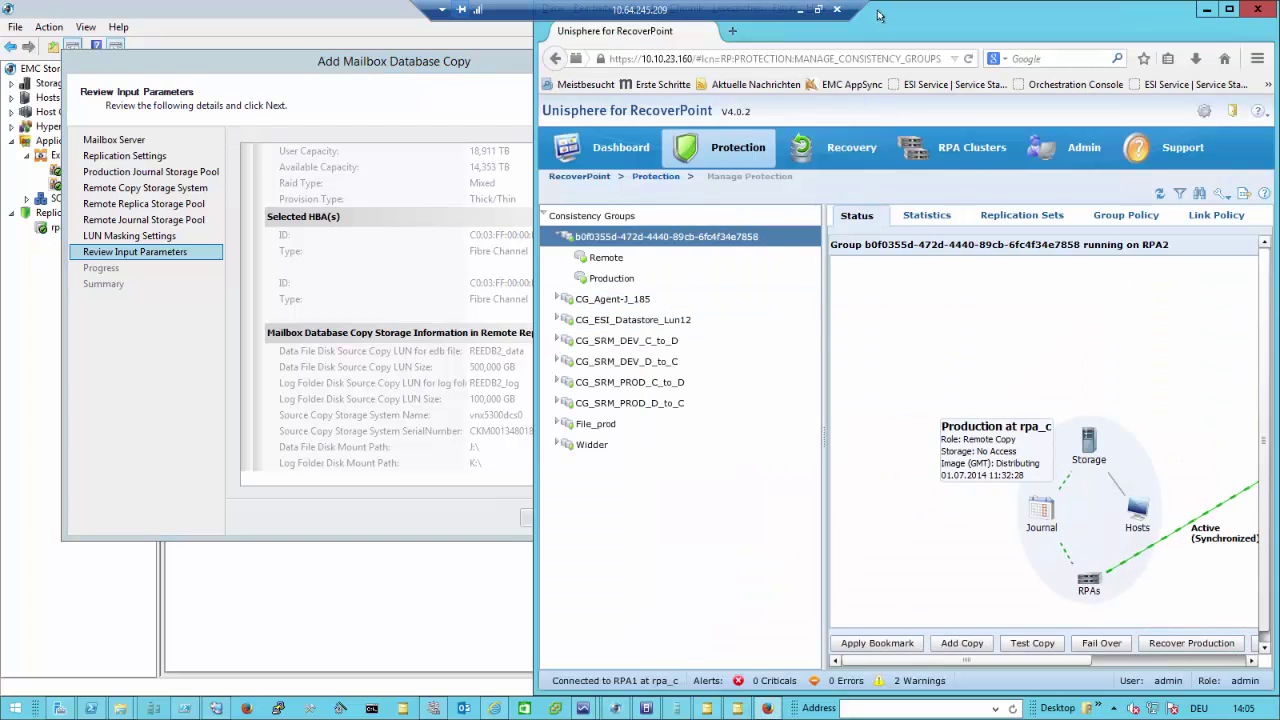
left_click_drag(534, 180, 748, 195)
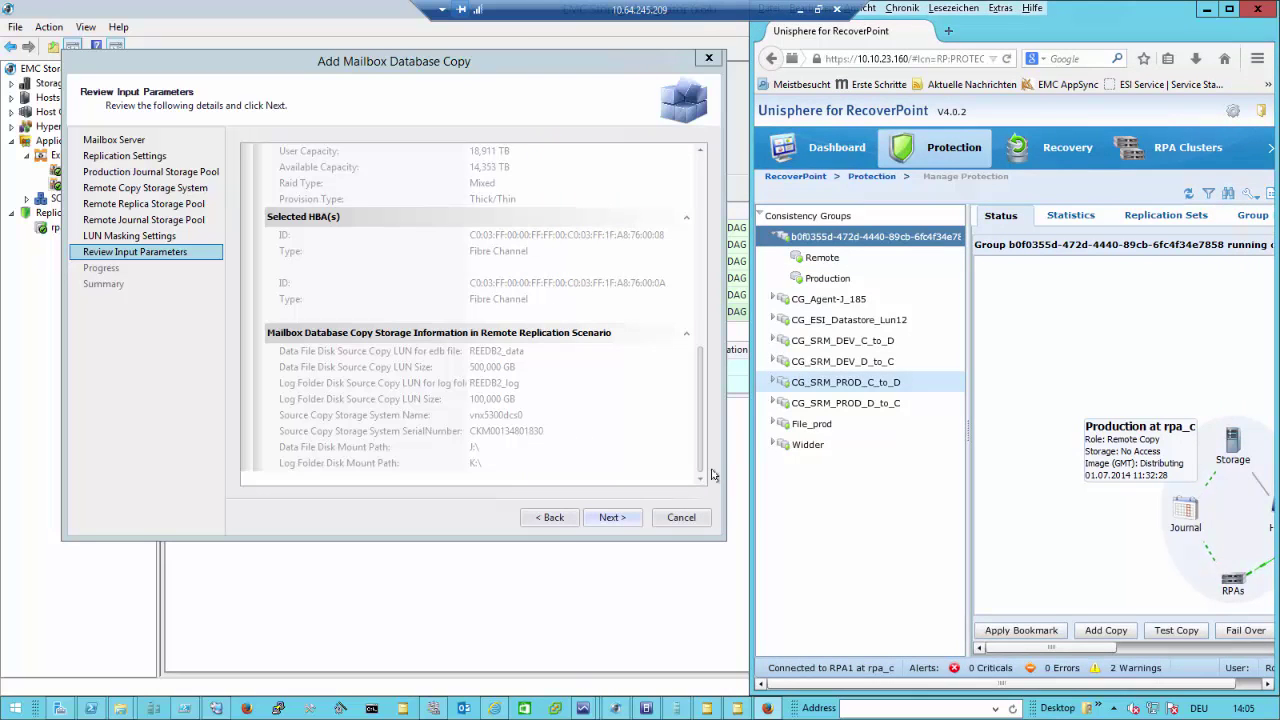
left_click(612, 517)
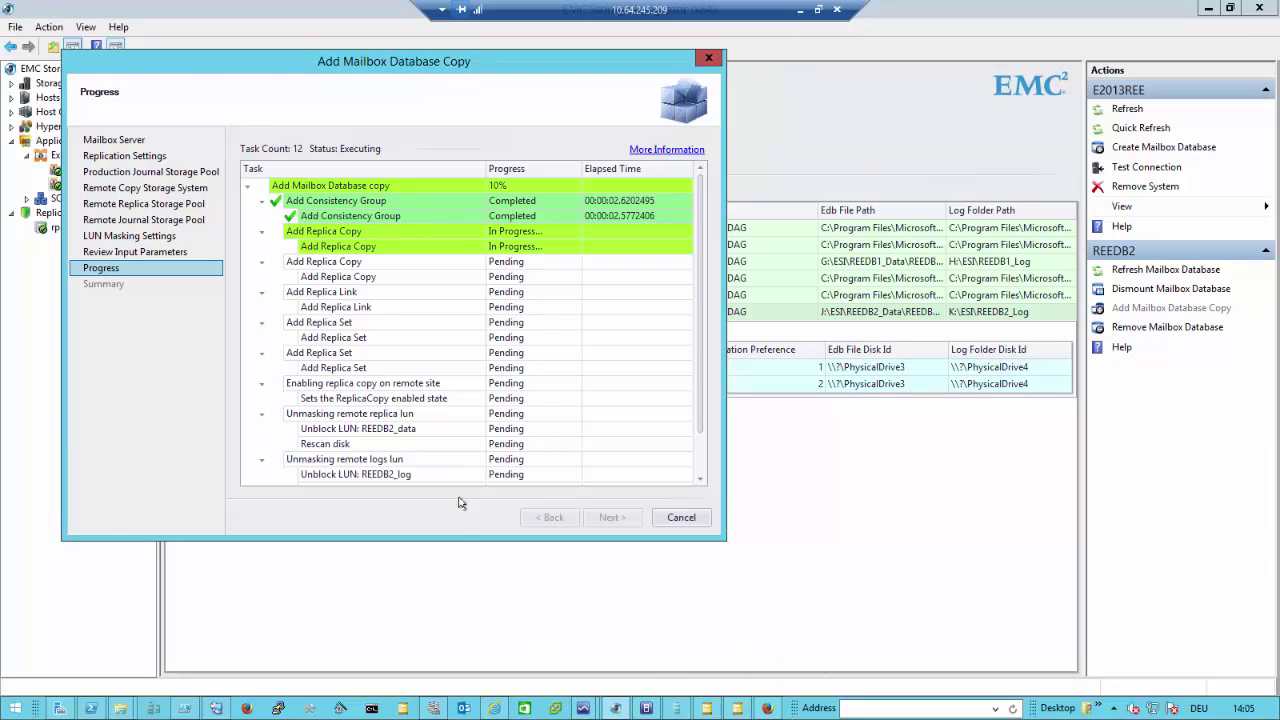
Switch to Unisphere for RecoverPoint, show the status of the new ce6c6c53 consistency group and widen the window
left_click(766, 708)
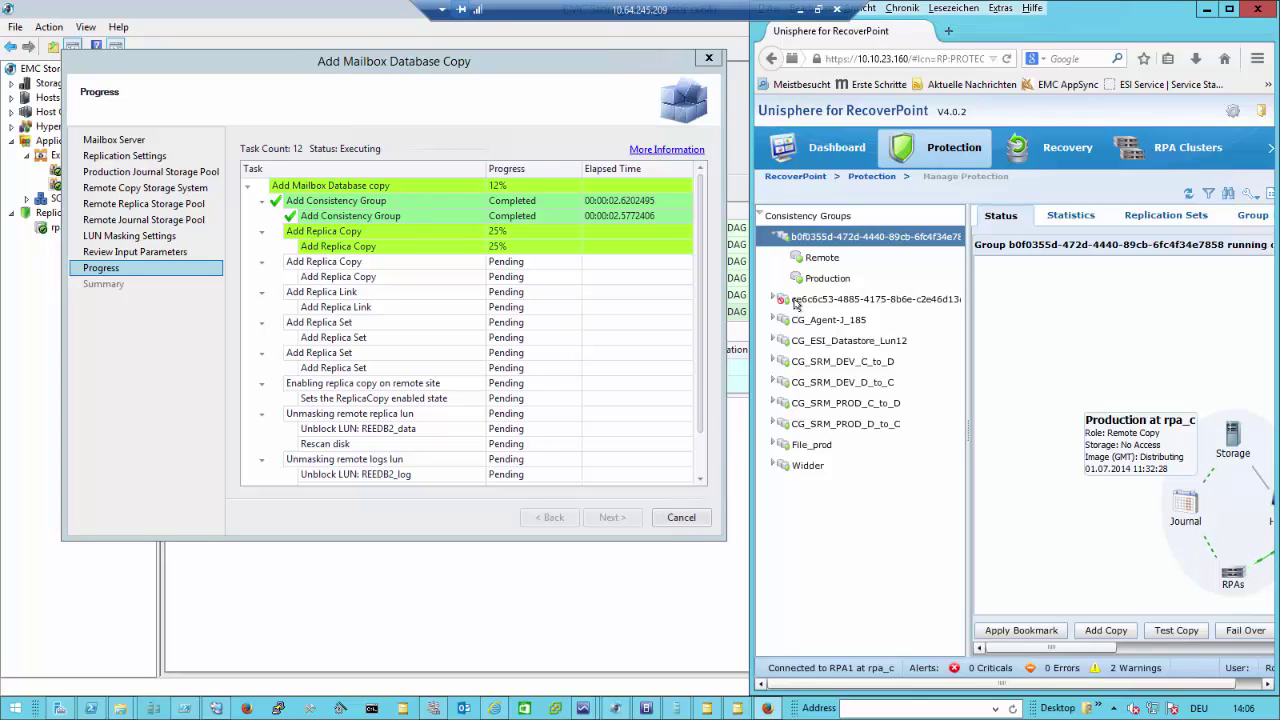
left_click(810, 304)
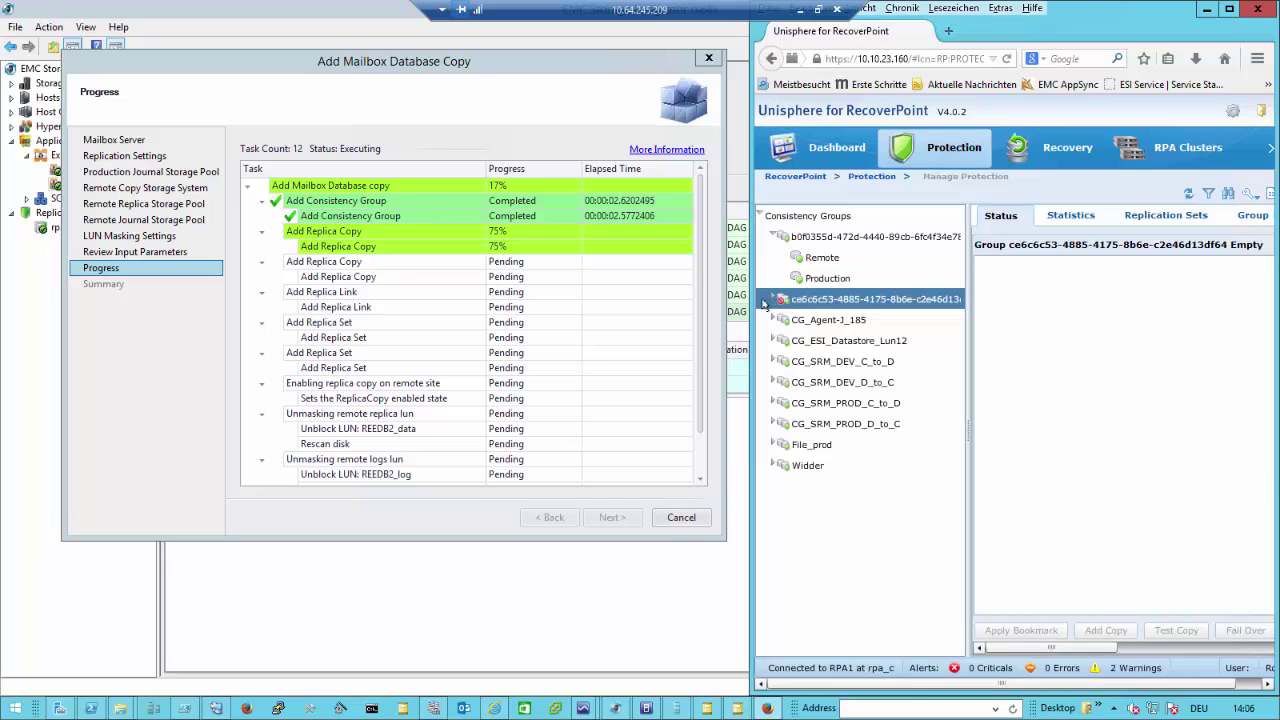
left_click_drag(752, 305, 701, 315)
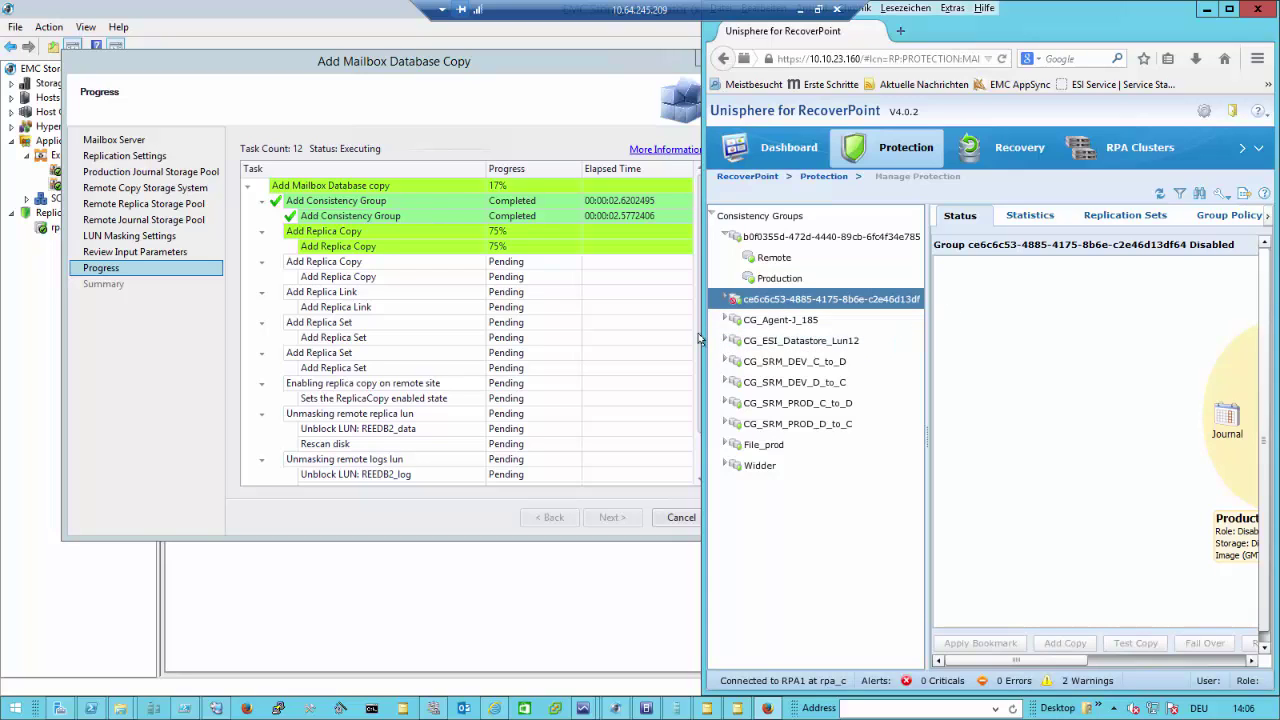
left_click_drag(700, 340, 376, 328)
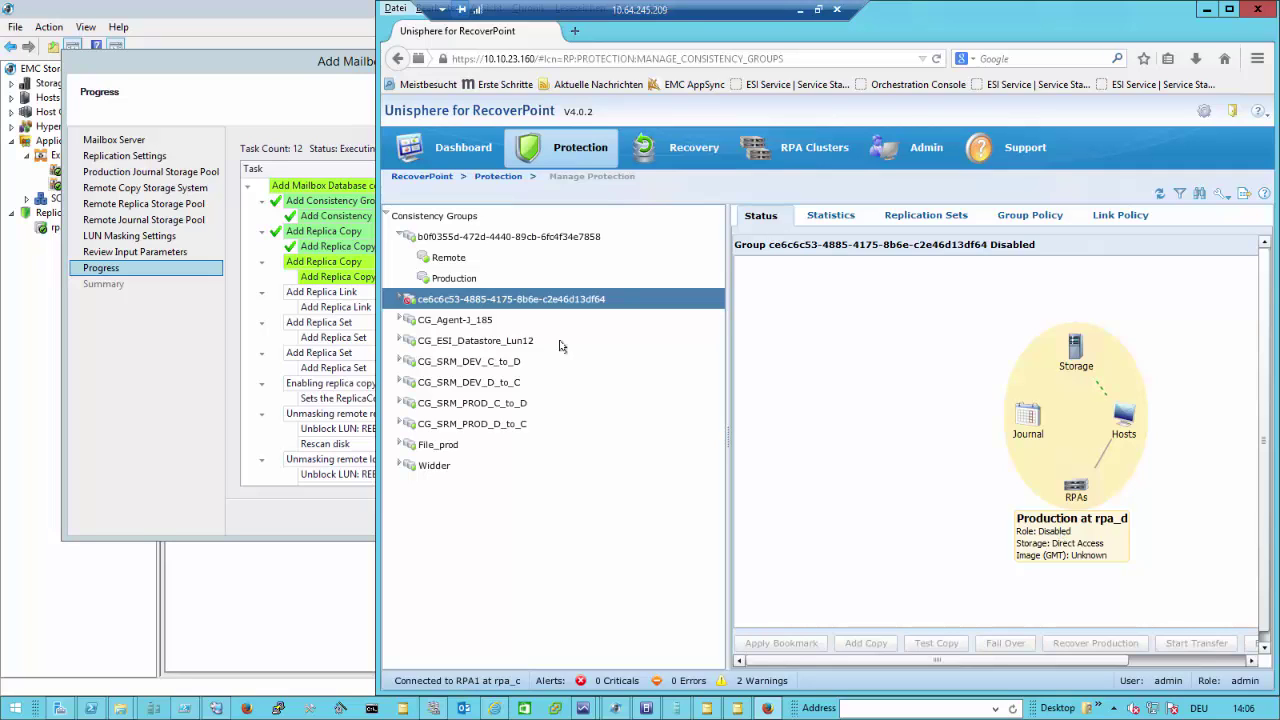
Examine the b0f0355d group's status and its remote and production journals and snapshots, and recheck the ce6c6c53 group's status
left_click(555, 240)
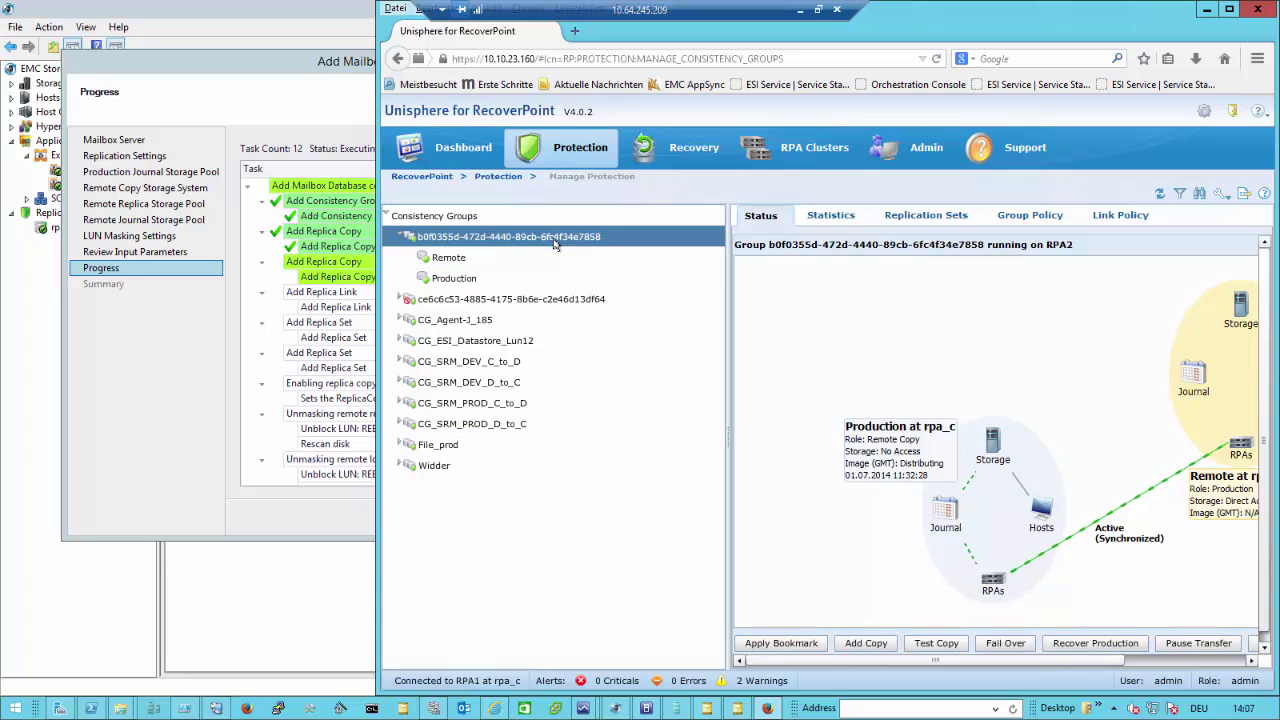
left_click(474, 264)
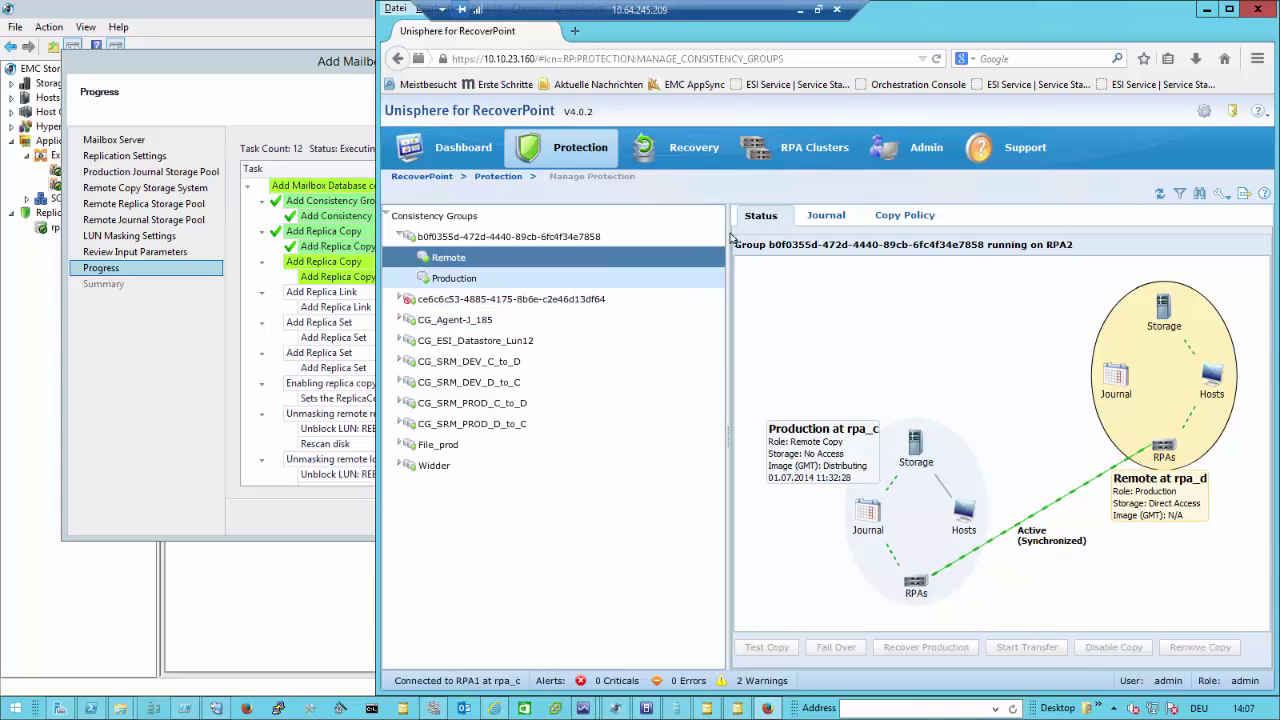
left_click(815, 220)
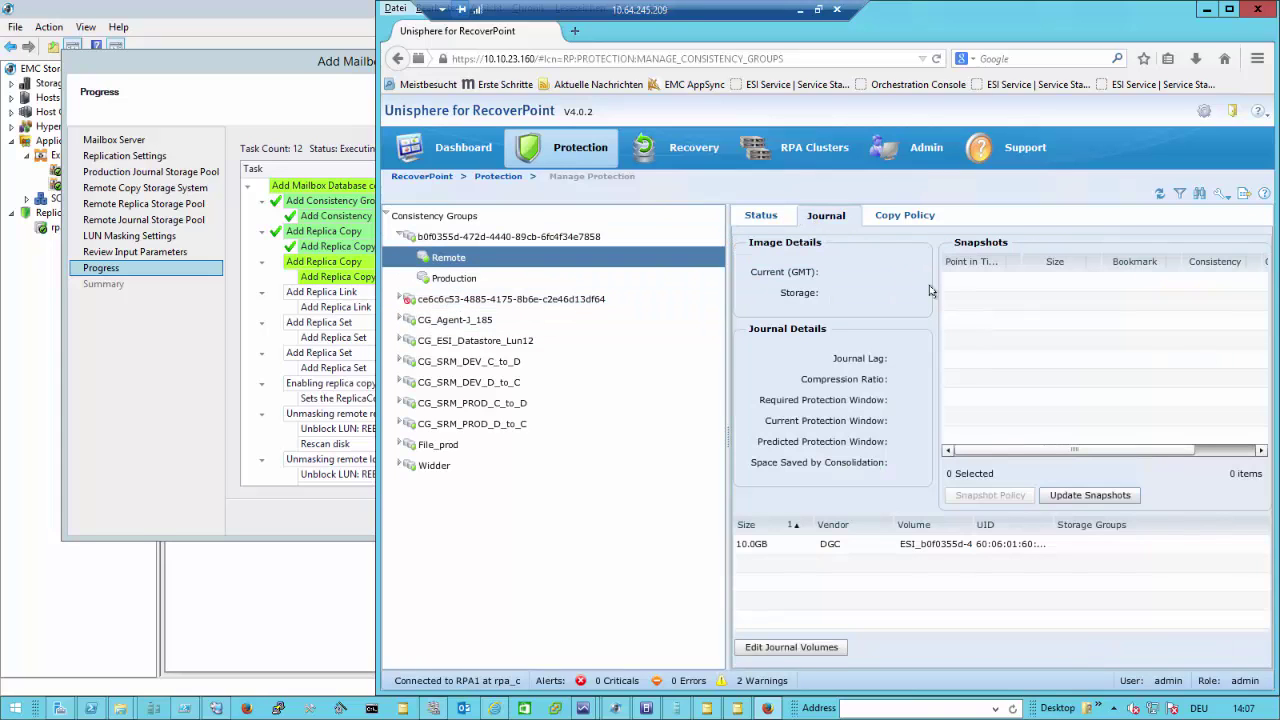
left_click(470, 279)
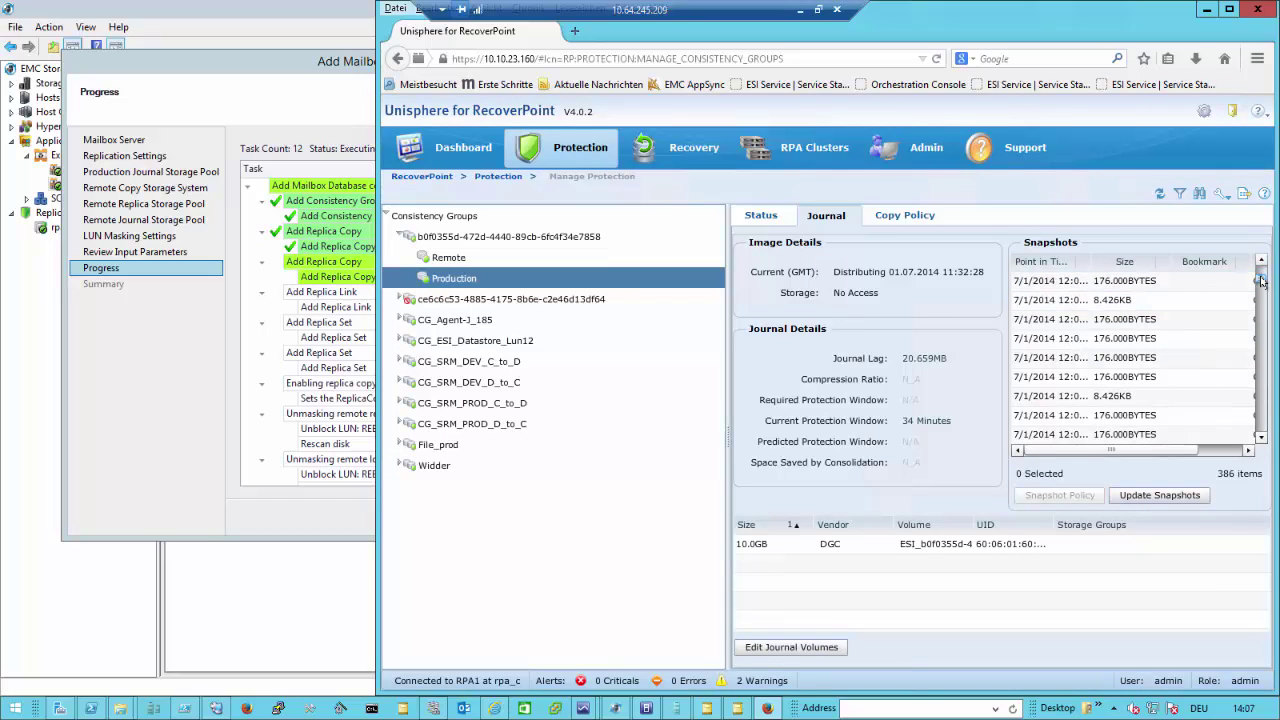
left_click_drag(1261, 281, 1248, 432)
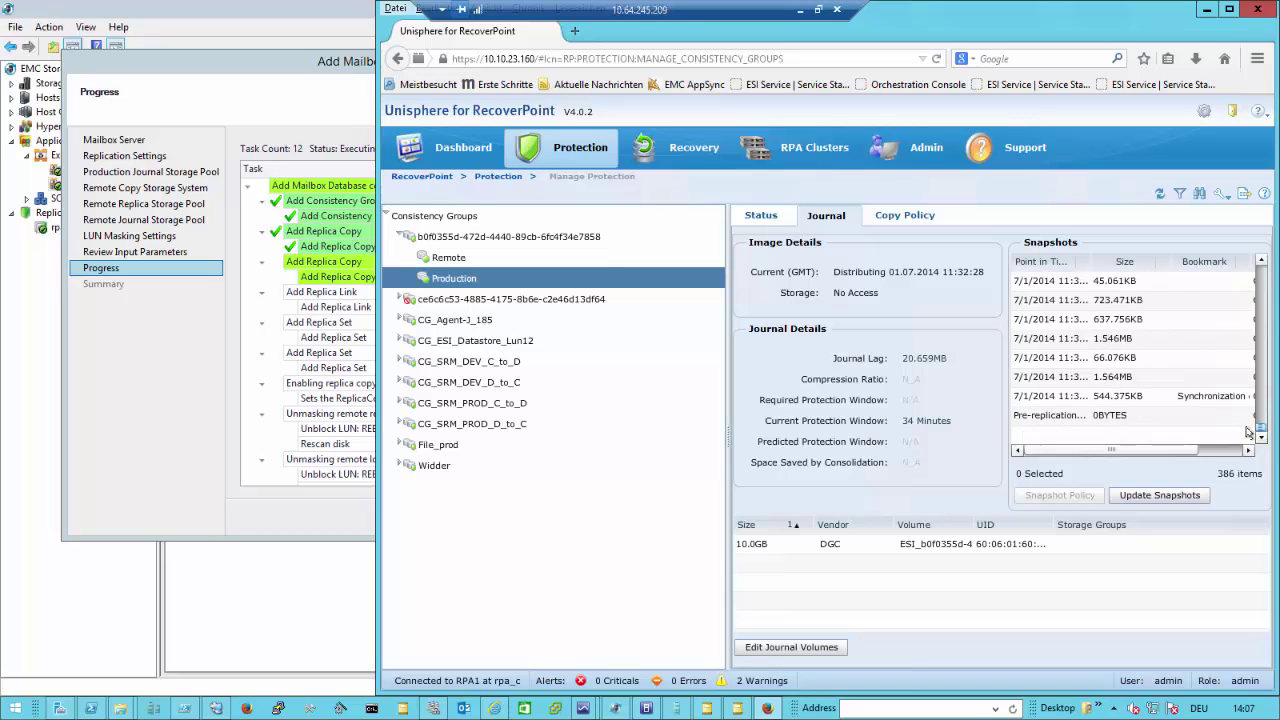
left_click_drag(1248, 432, 1263, 268)
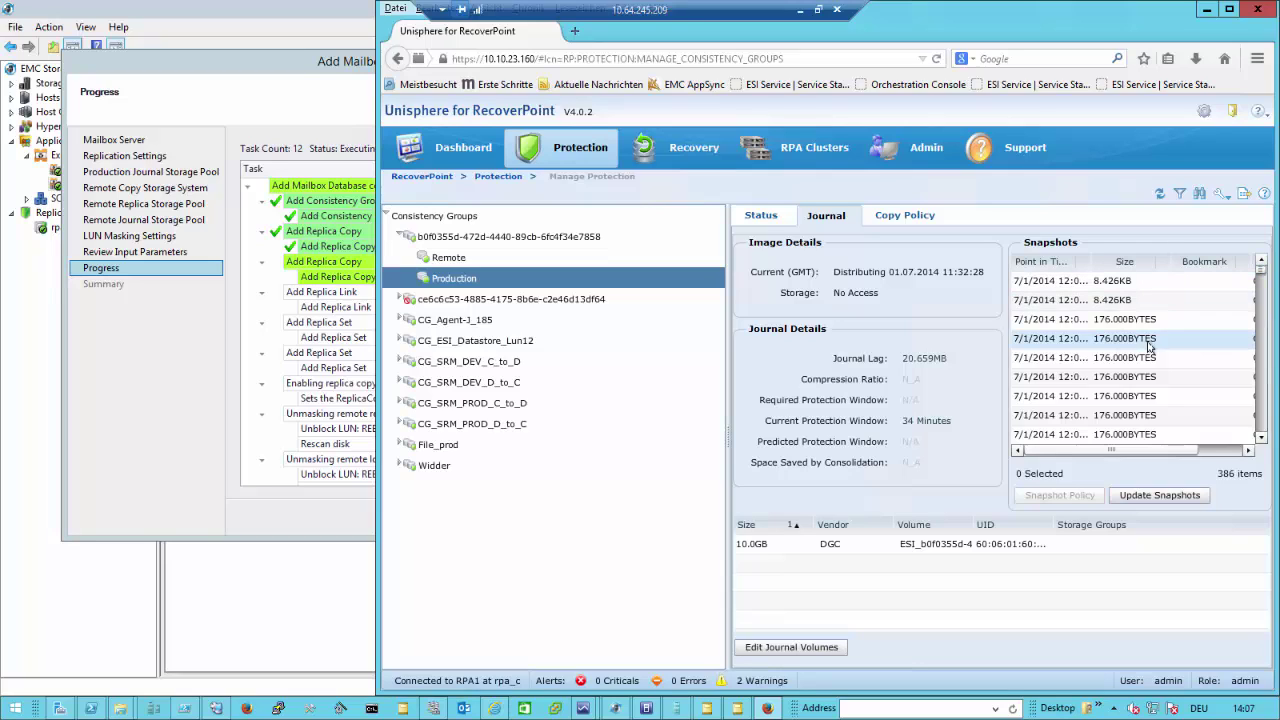
left_click(1096, 326)
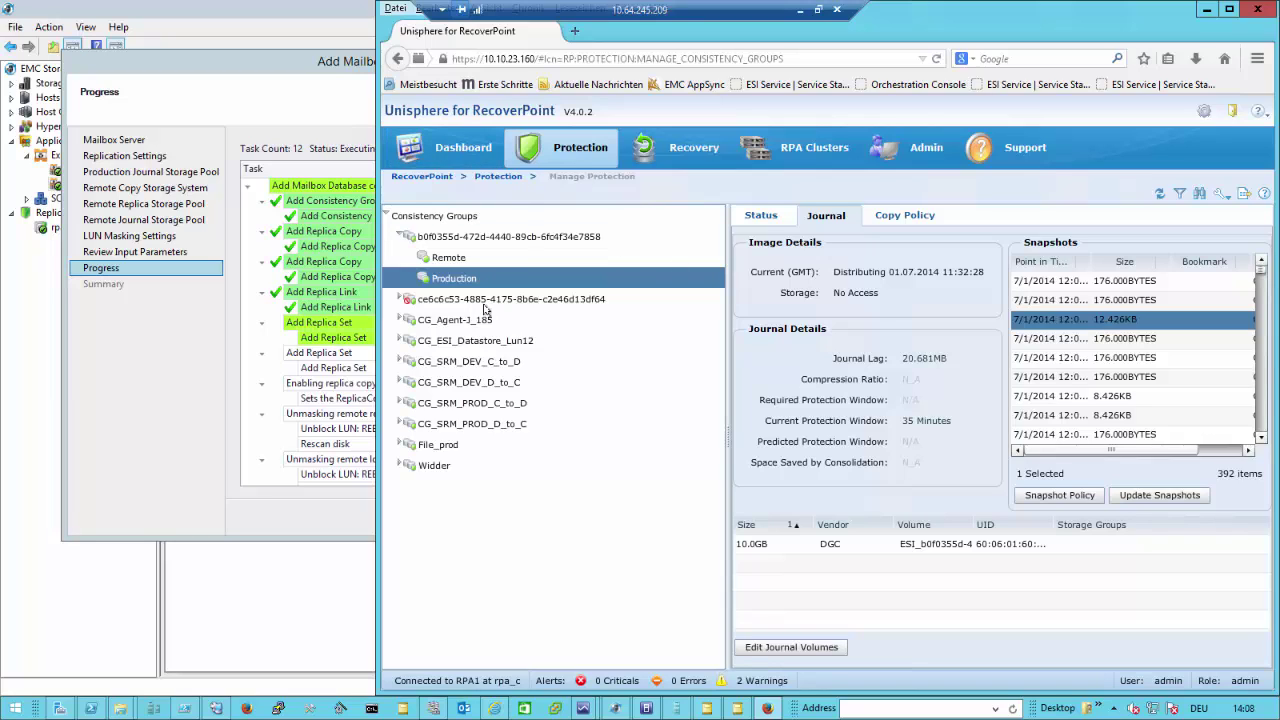
left_click(485, 302)
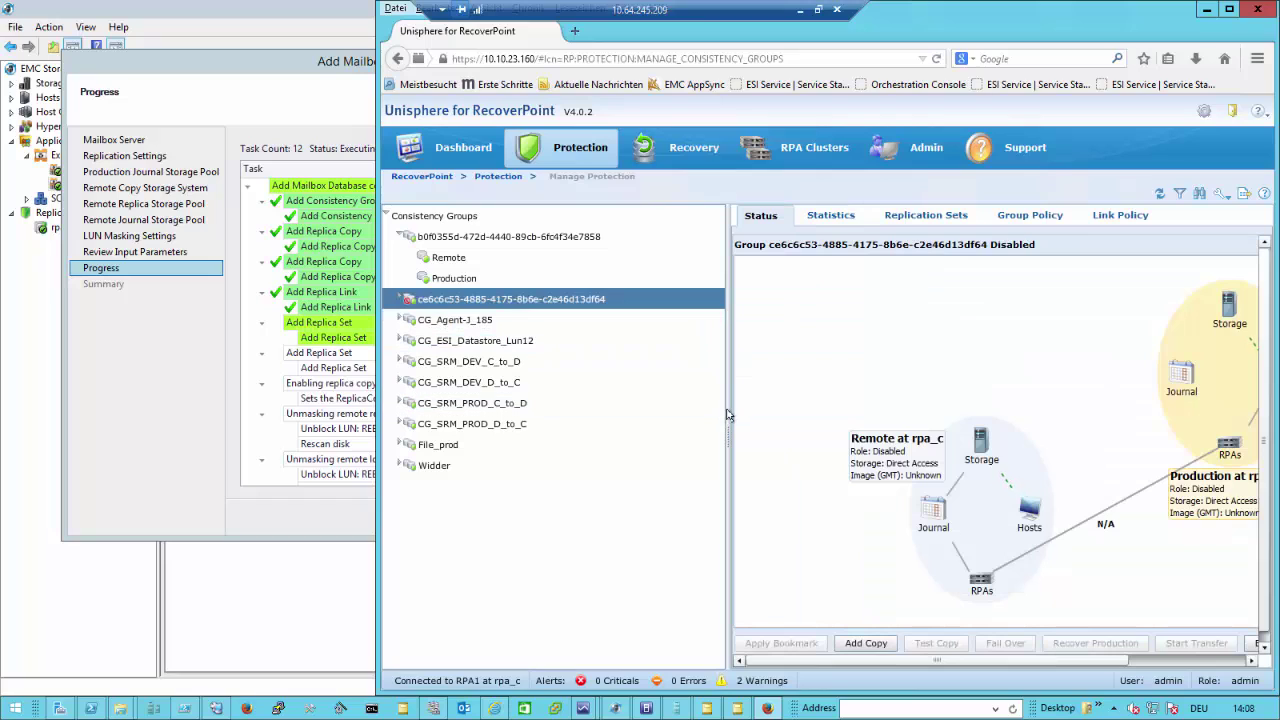
Narrow the consistency group list, expand the ce6c6c53 group and check the status of its production and remote copies
left_click_drag(728, 415, 628, 419)
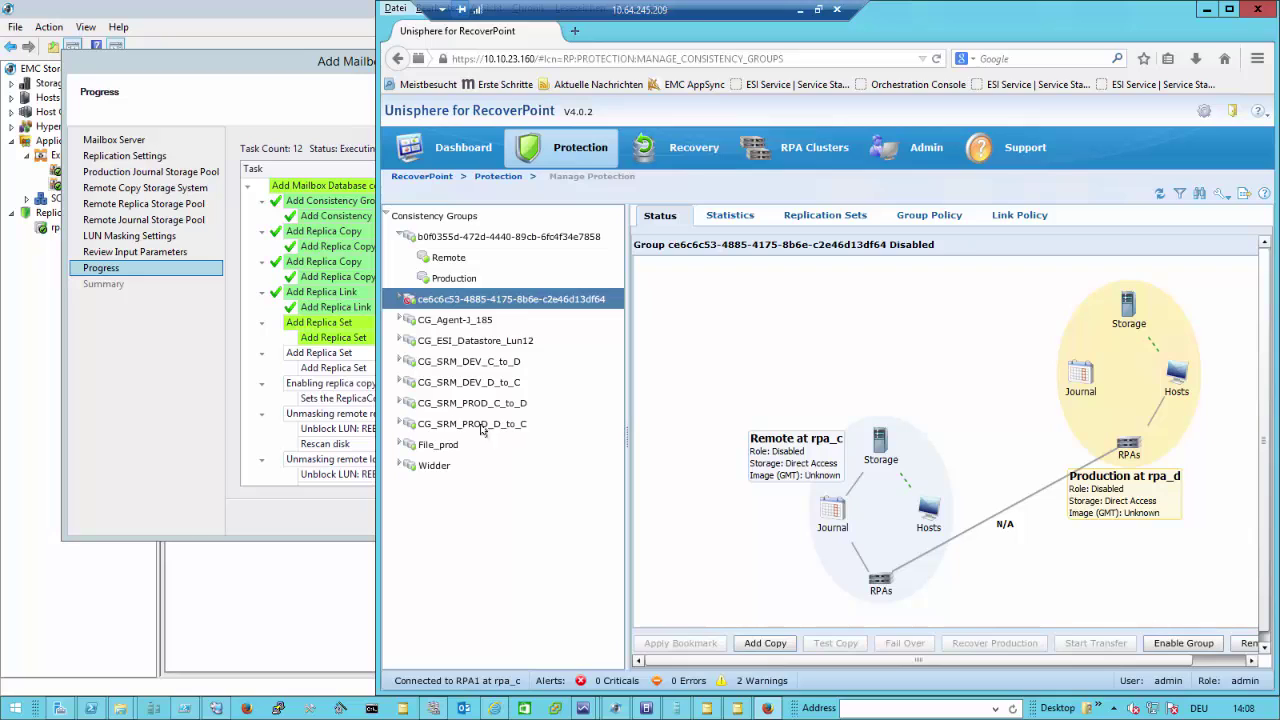
left_click(403, 301)
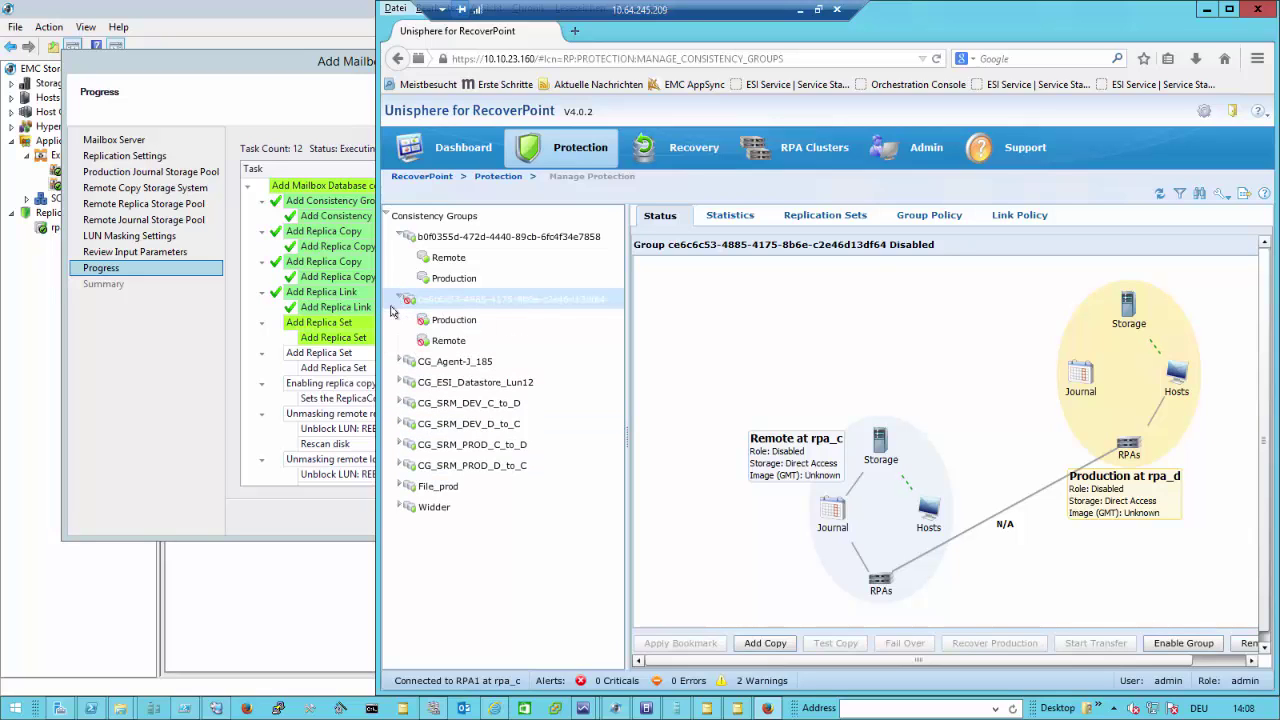
left_click(452, 318)
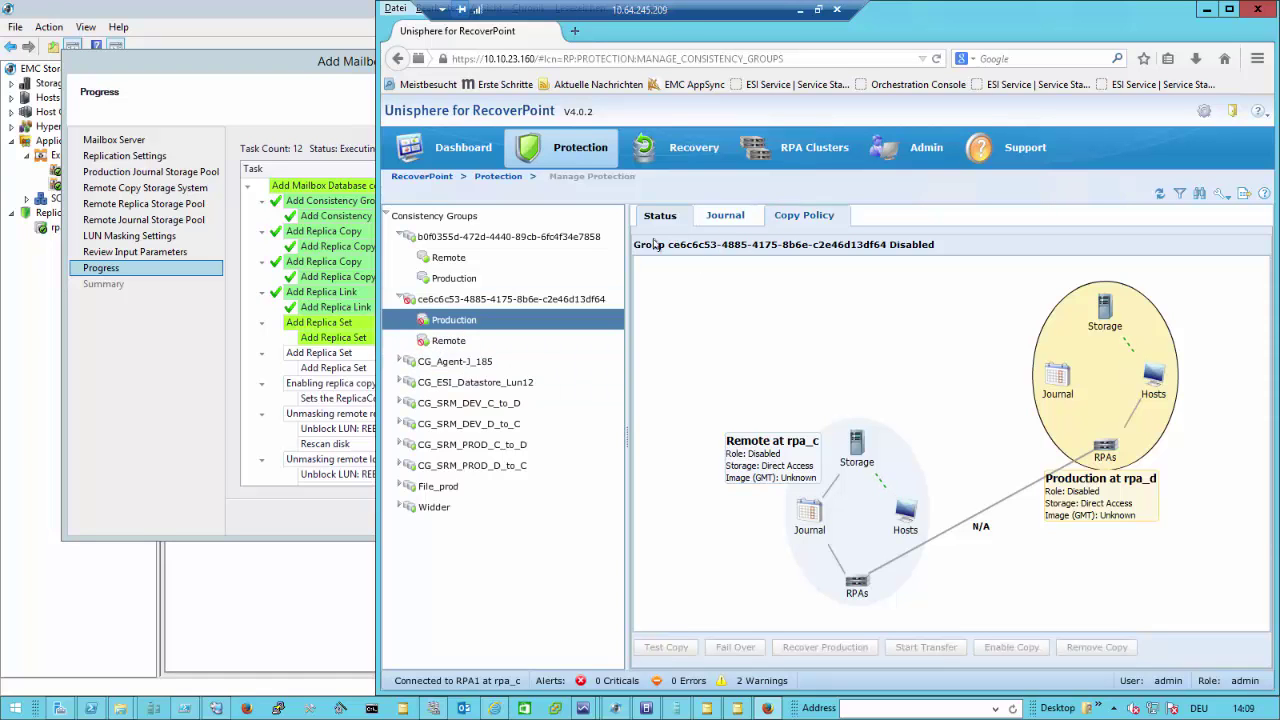
left_click(460, 342)
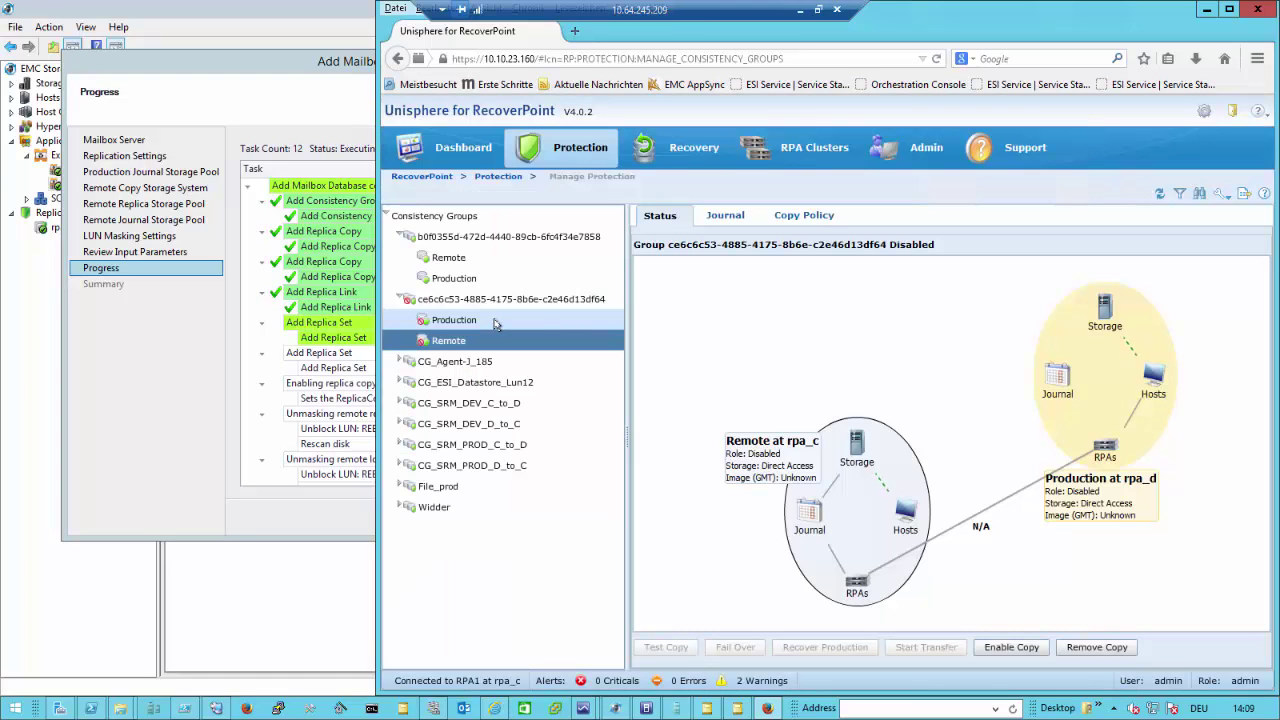
left_click(520, 302)
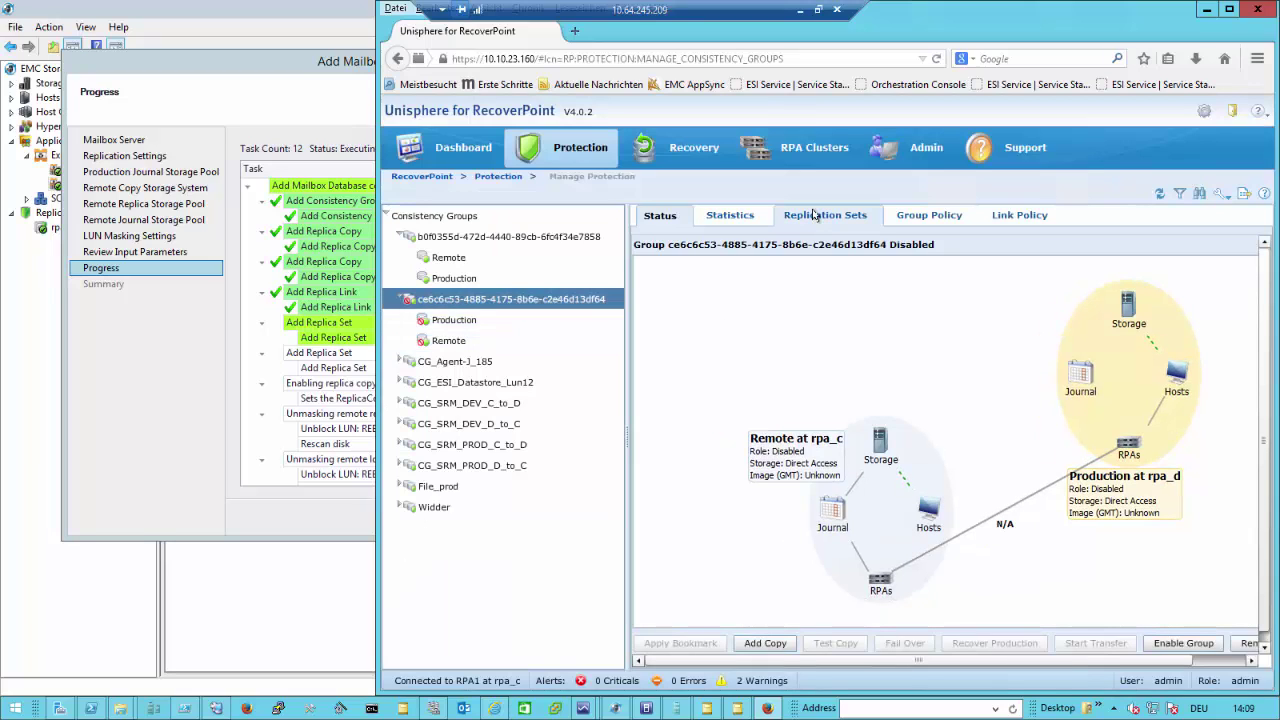
Show the replication sets of the ce6c6c53 group and widen the production column to read the full volume name
left_click(813, 215)
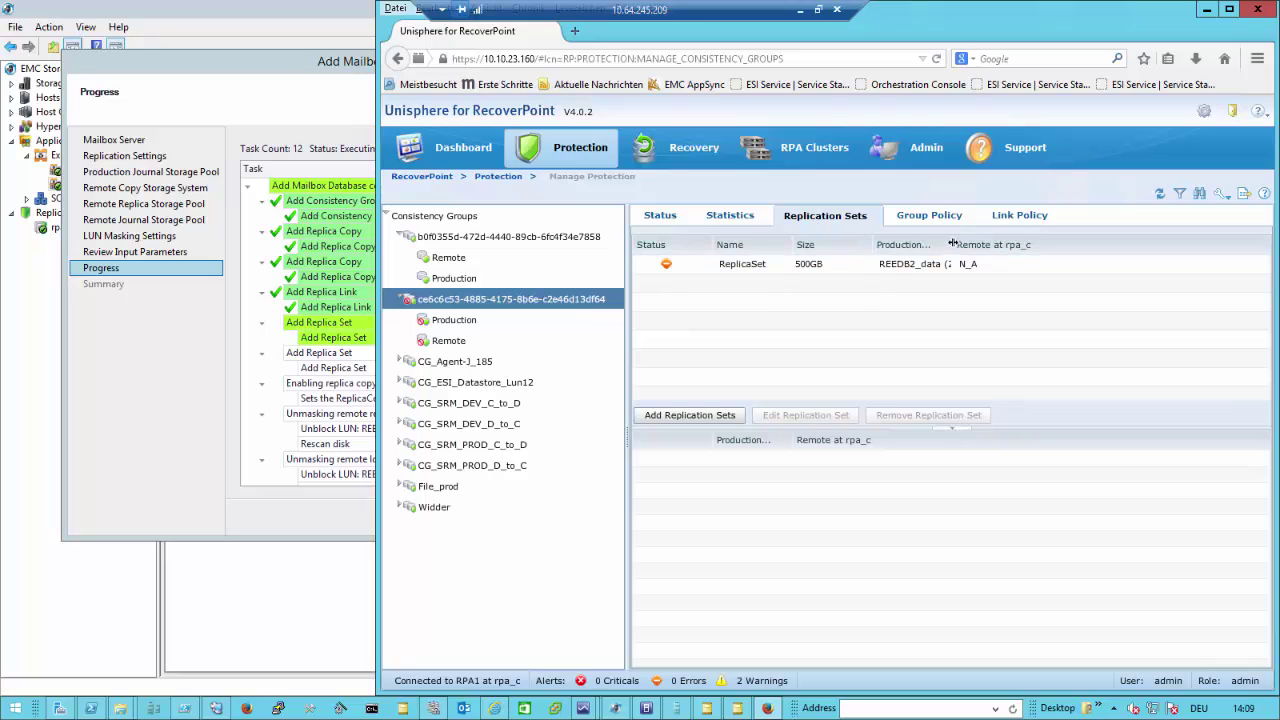
left_click_drag(952, 248, 1028, 248)
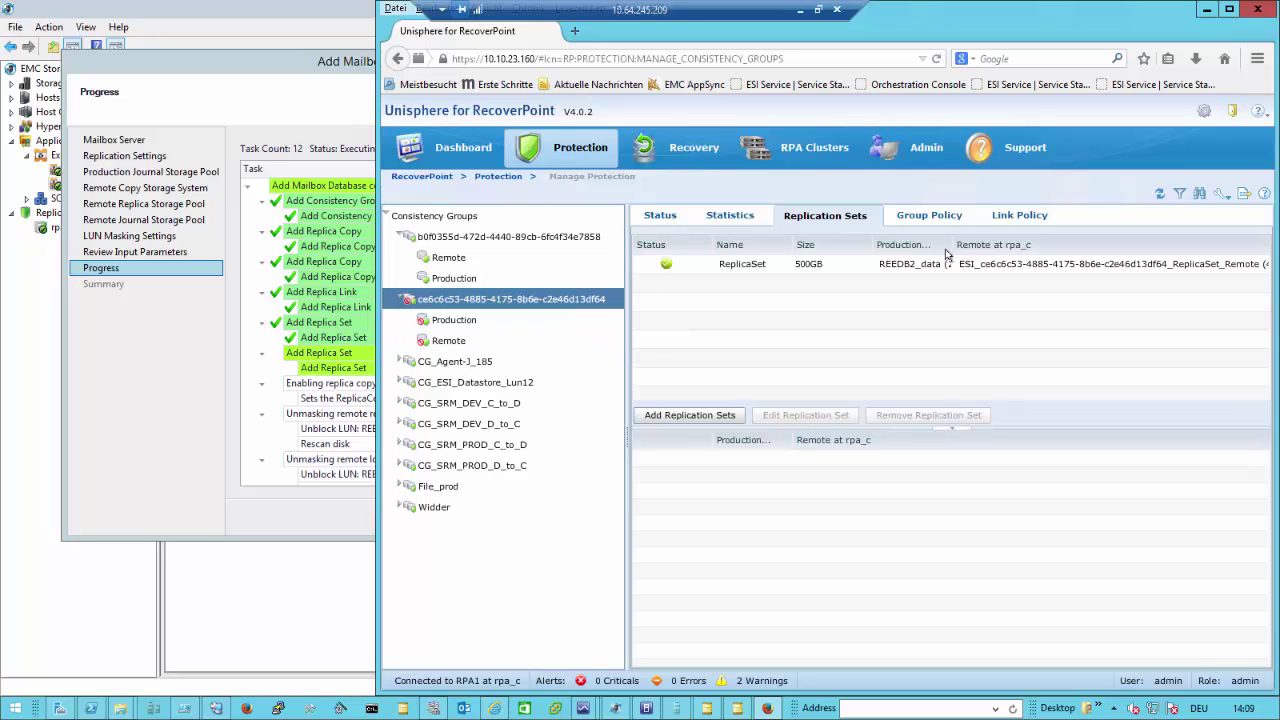
left_click_drag(954, 244, 1017, 247)
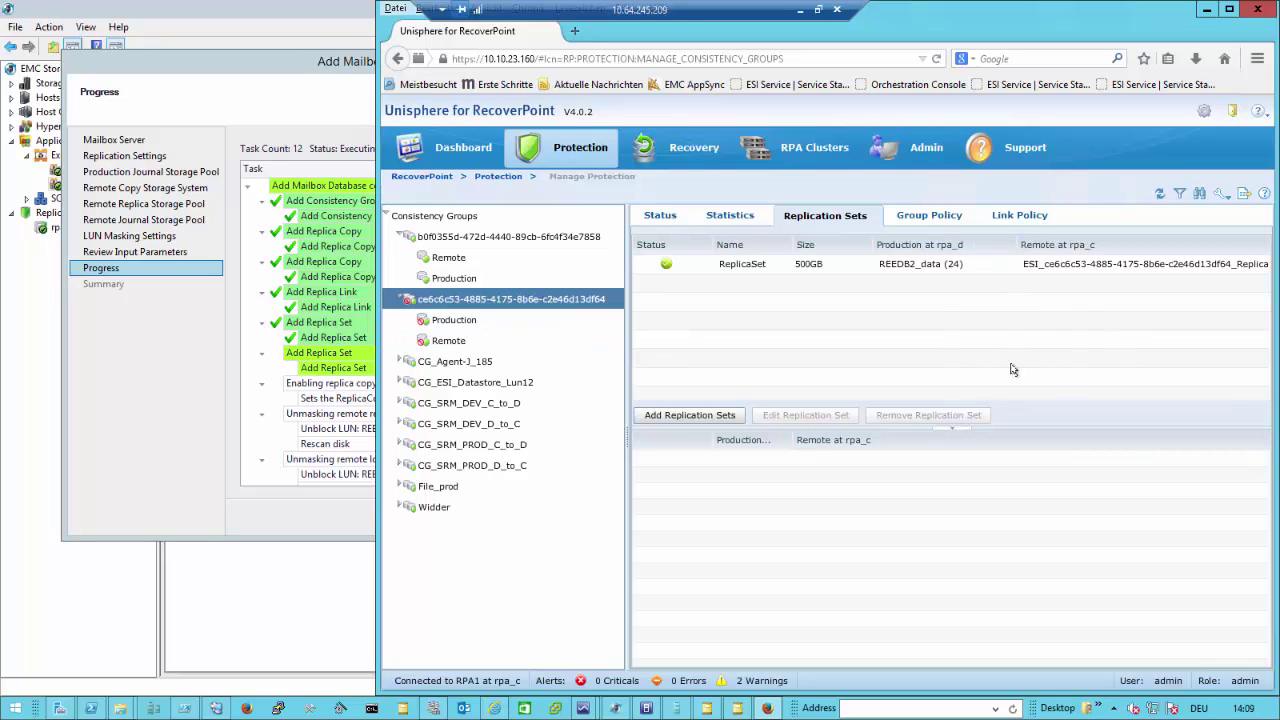
Compare the replication sets of the b0f0355d and ce6c6c53 groups, and check the latter's link policy and status
left_click(543, 300)
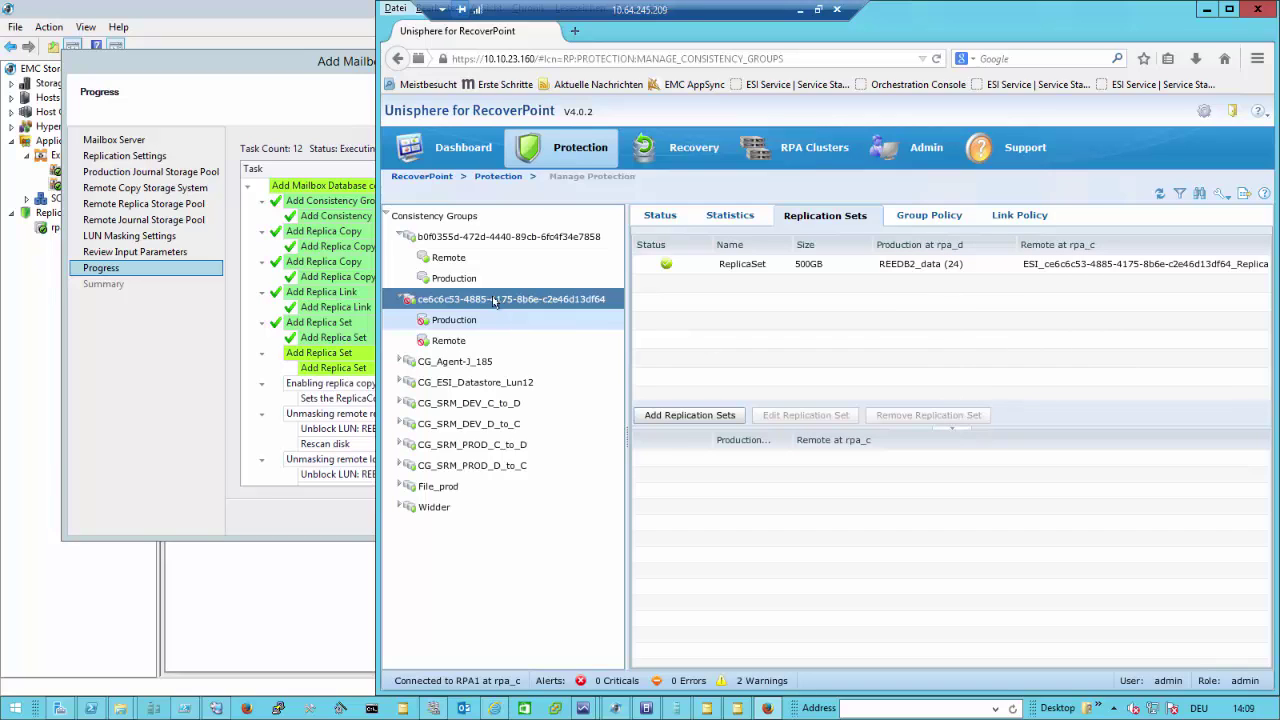
left_click(506, 234)
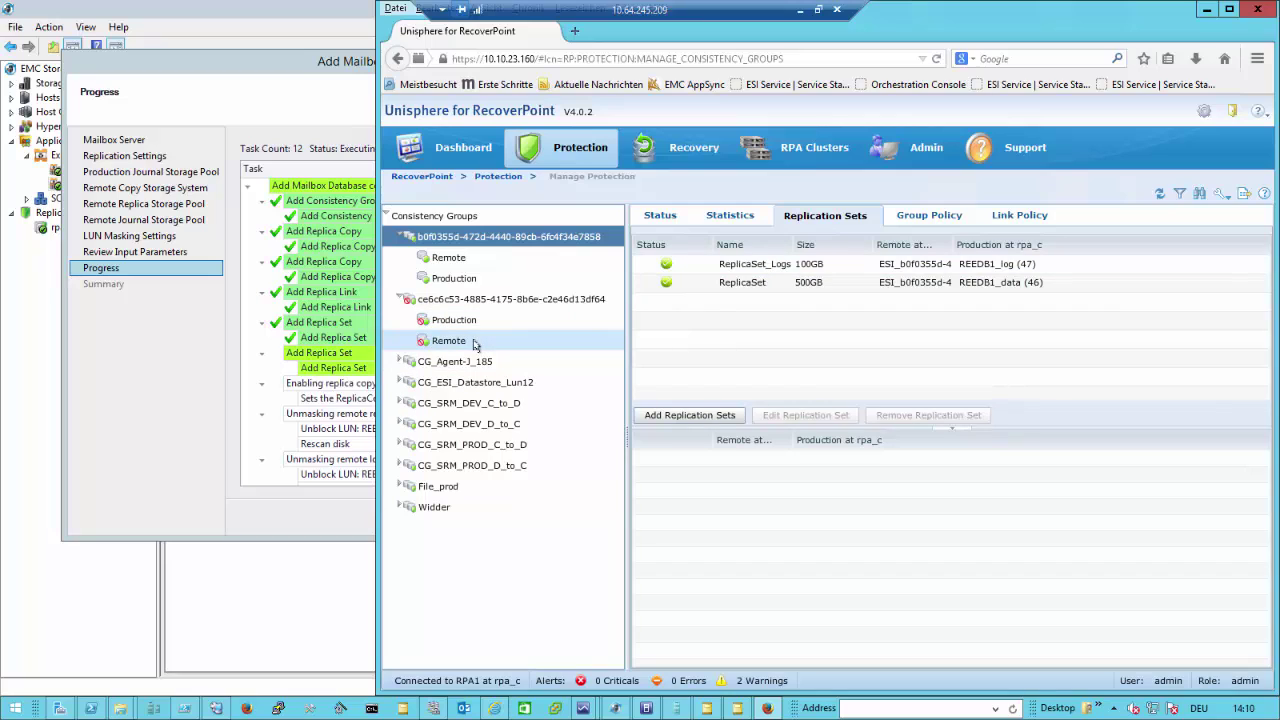
left_click(493, 304)
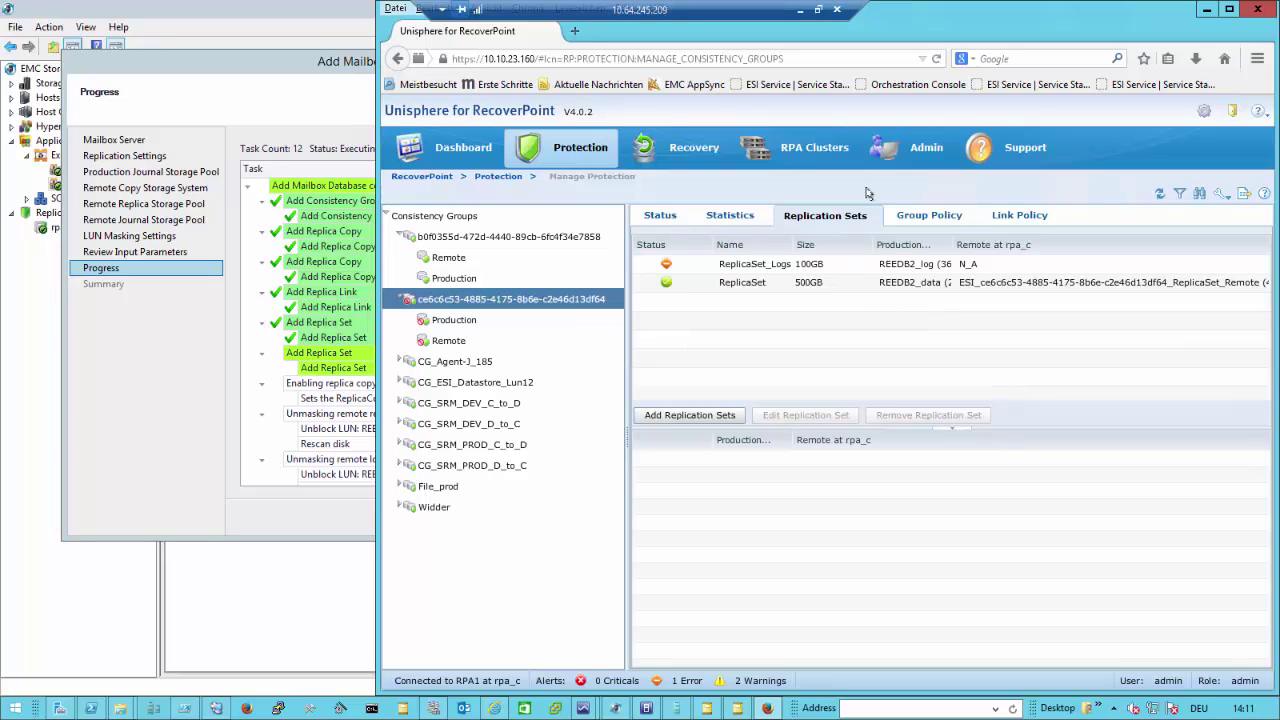
left_click(1017, 226)
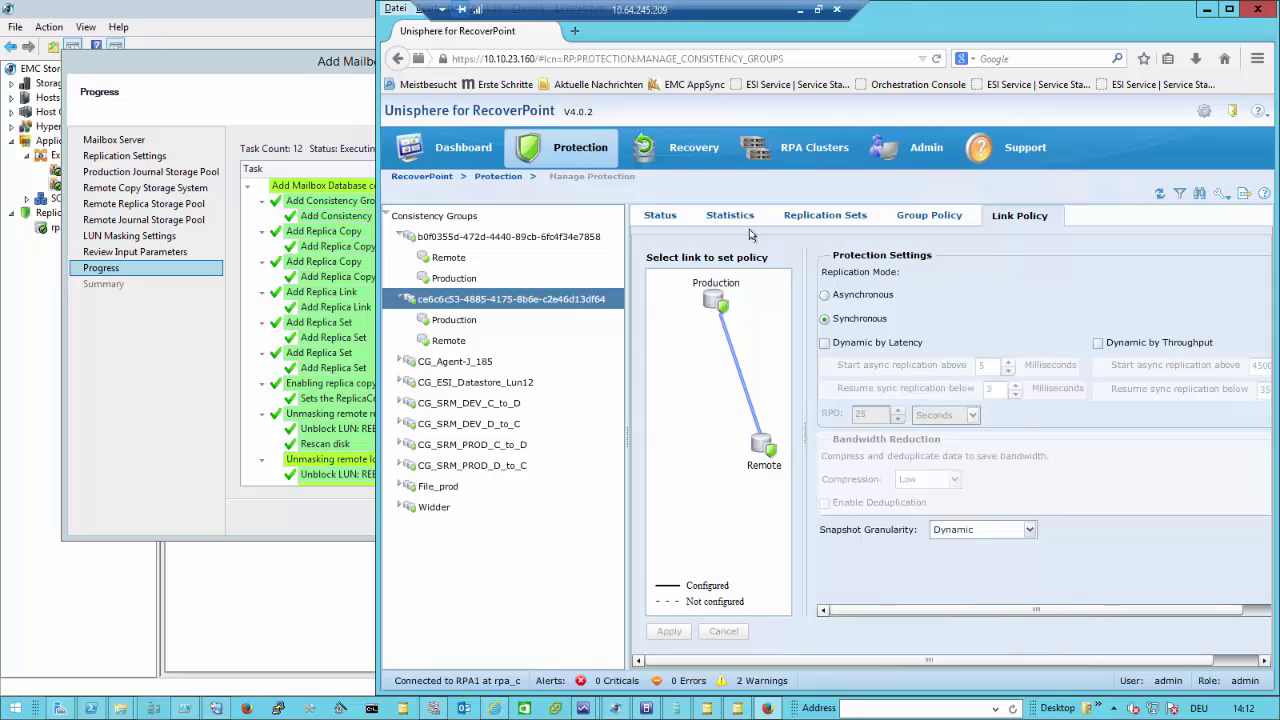
left_click(659, 227)
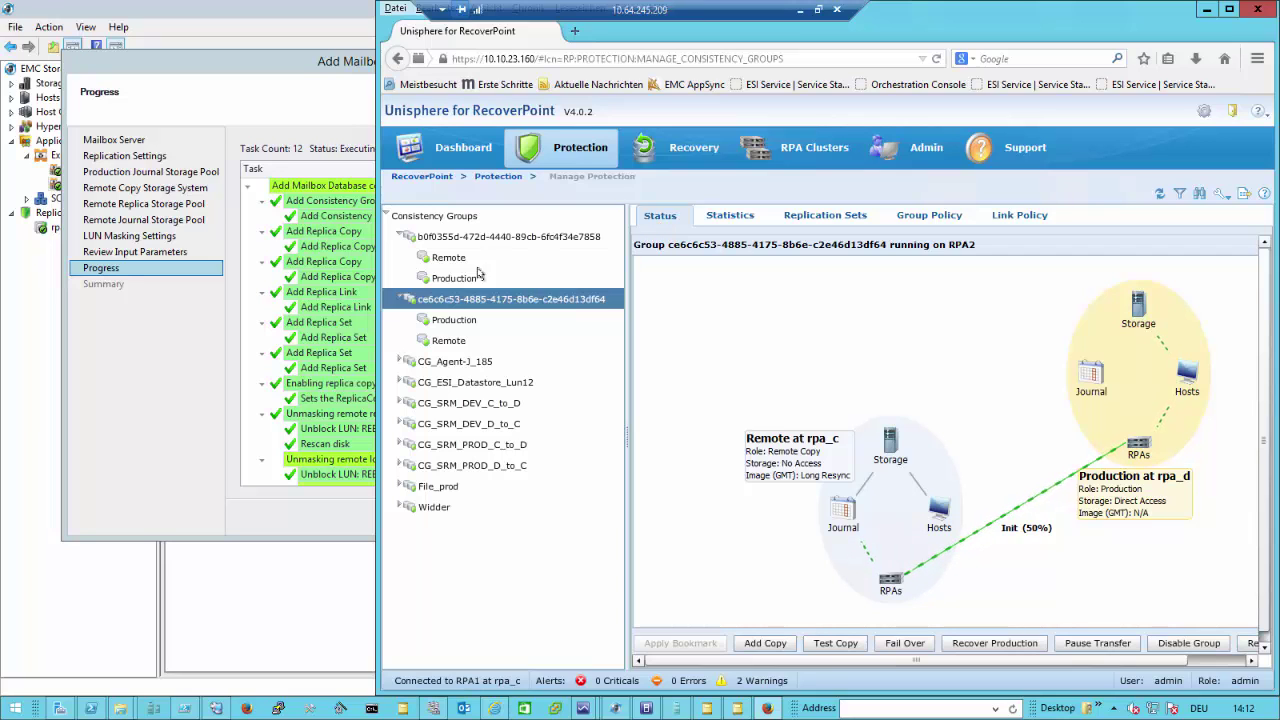
Switch back to EMC Storage Integrator and finish the wizard that adds the REEDB2 database copy
left_click(322, 512)
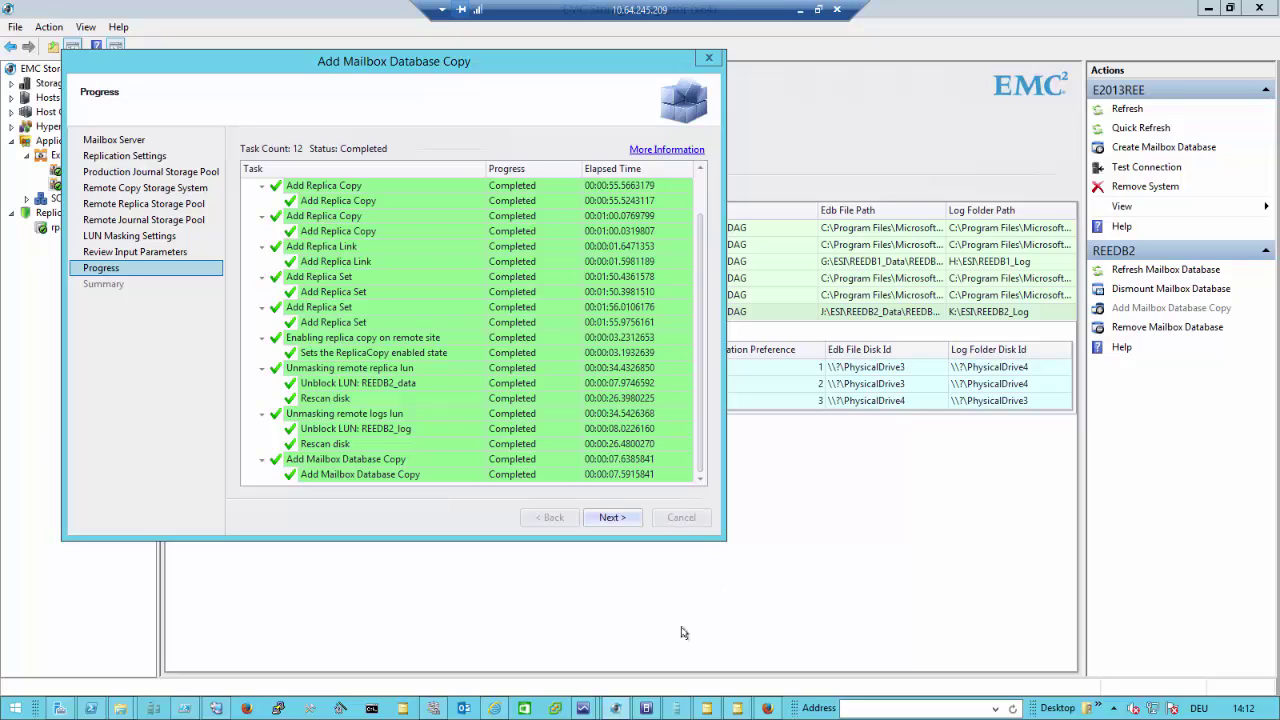
left_click(613, 518)
left_click(613, 522)
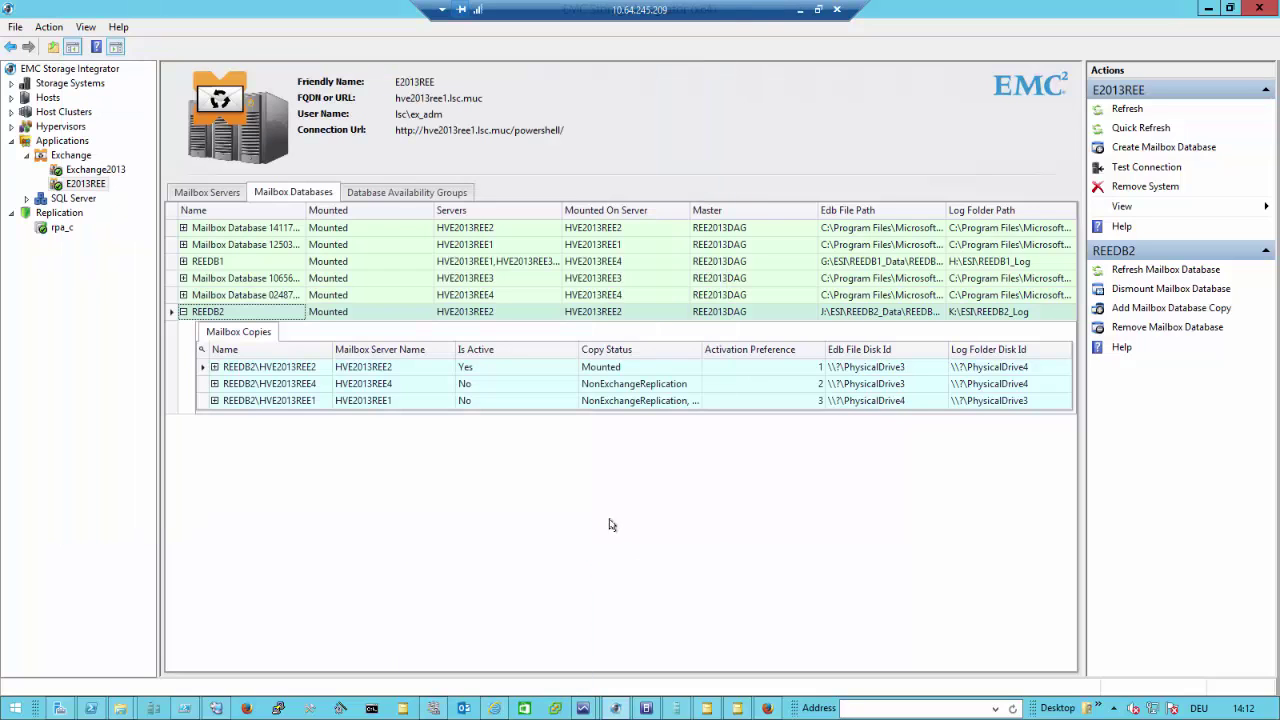
Switch to the Exchange admin center, refresh the database list and check which servers hold REEDB2 copies
left_click(494, 708)
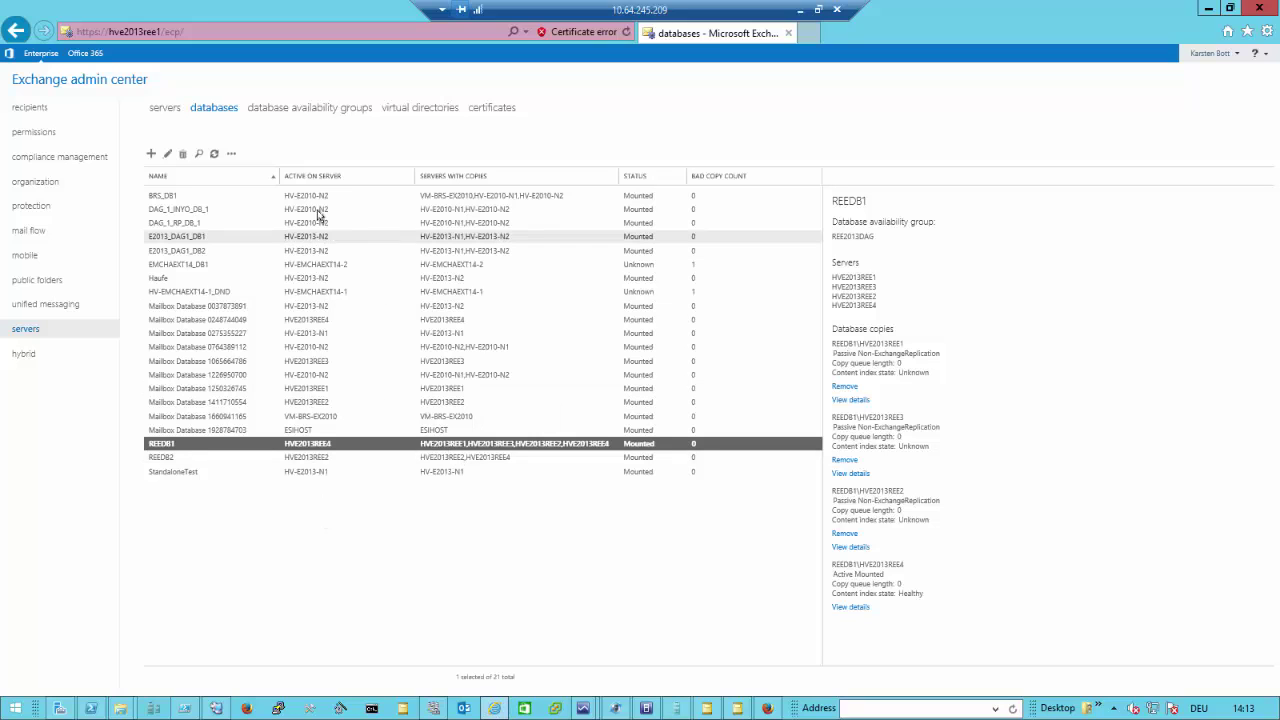
left_click(214, 154)
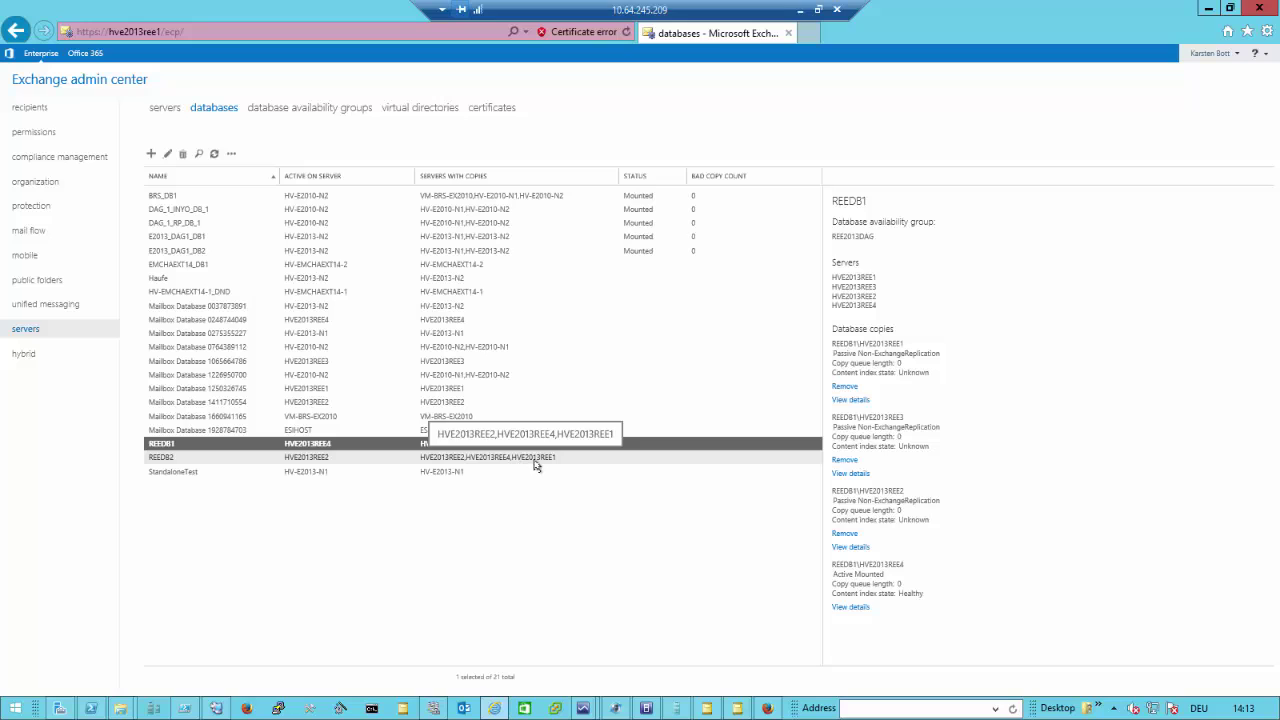
left_click(1205, 11)
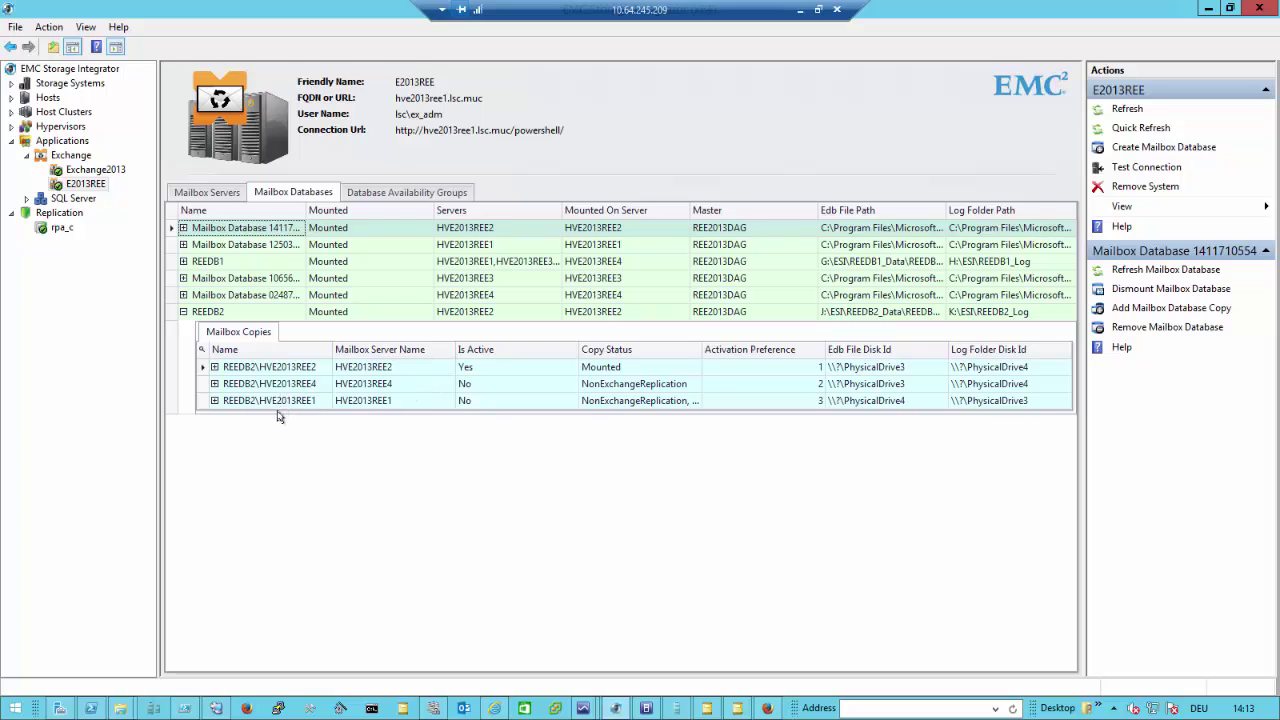
Try to activate the REEDB2 mailbox database copy on HVE2013REE1 in EMC Storage Integrator, and cancel the wizard
left_click(199, 401)
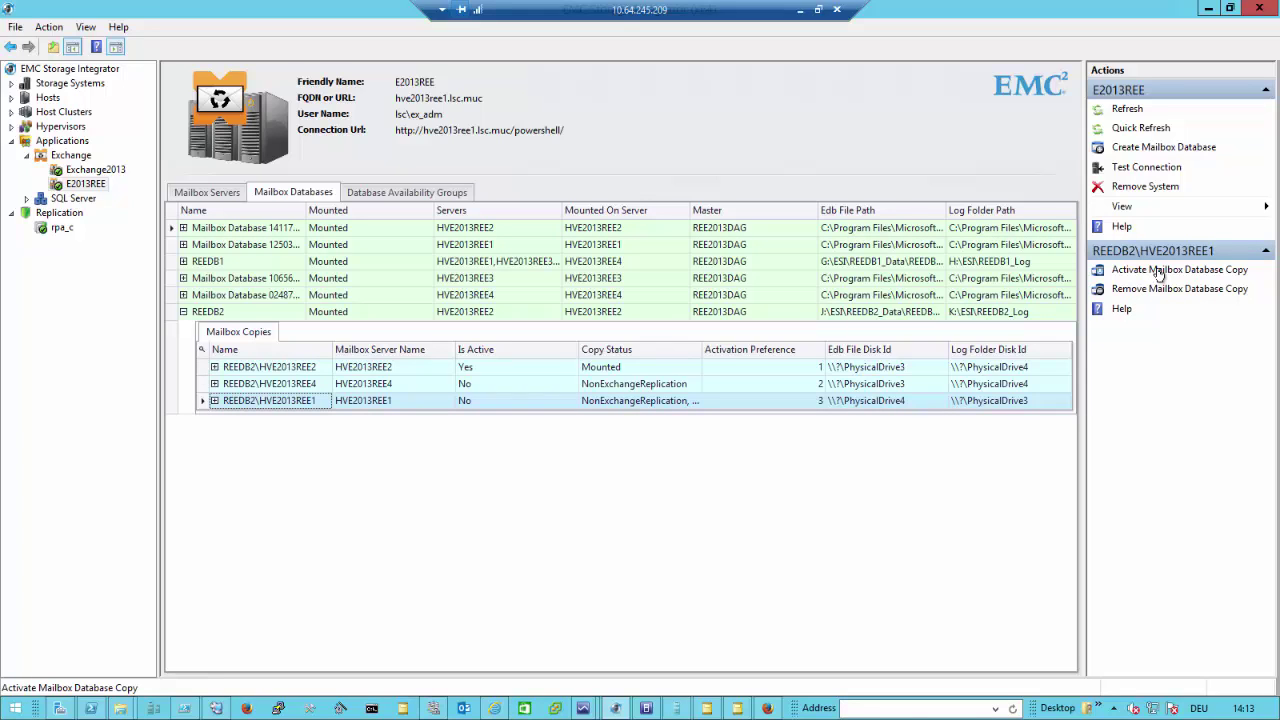
left_click(1158, 274)
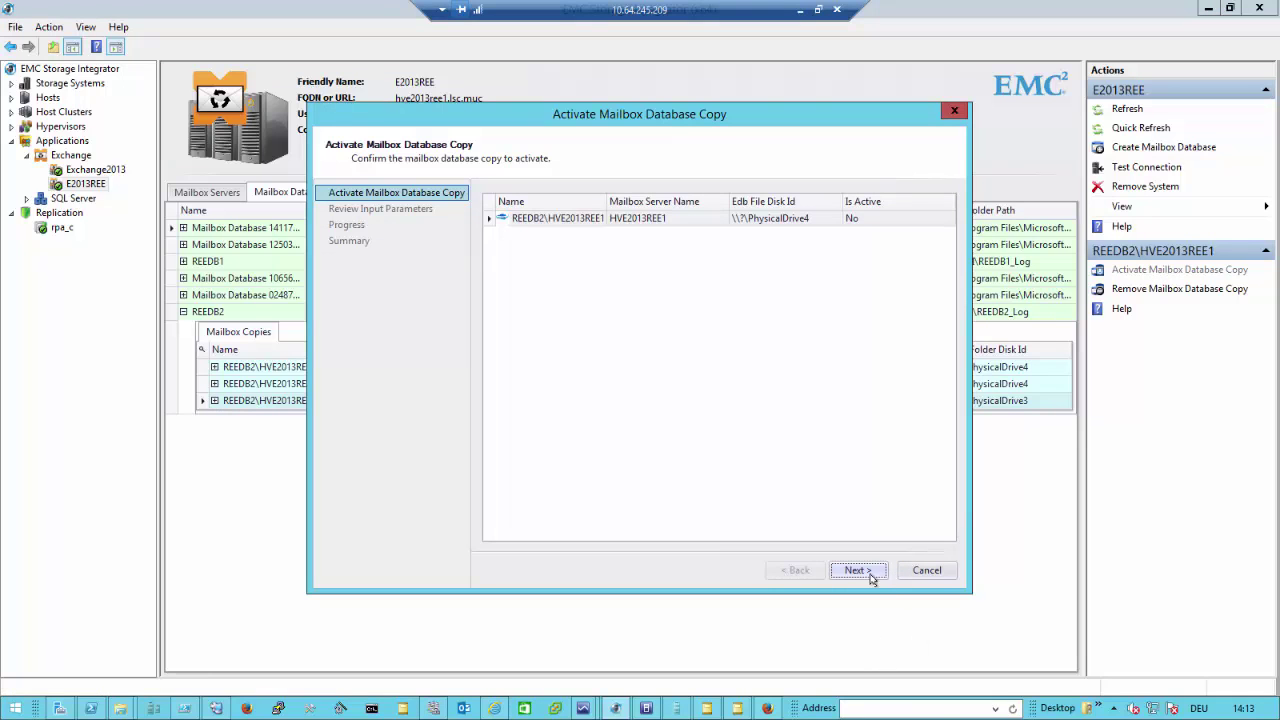
left_click(768, 709)
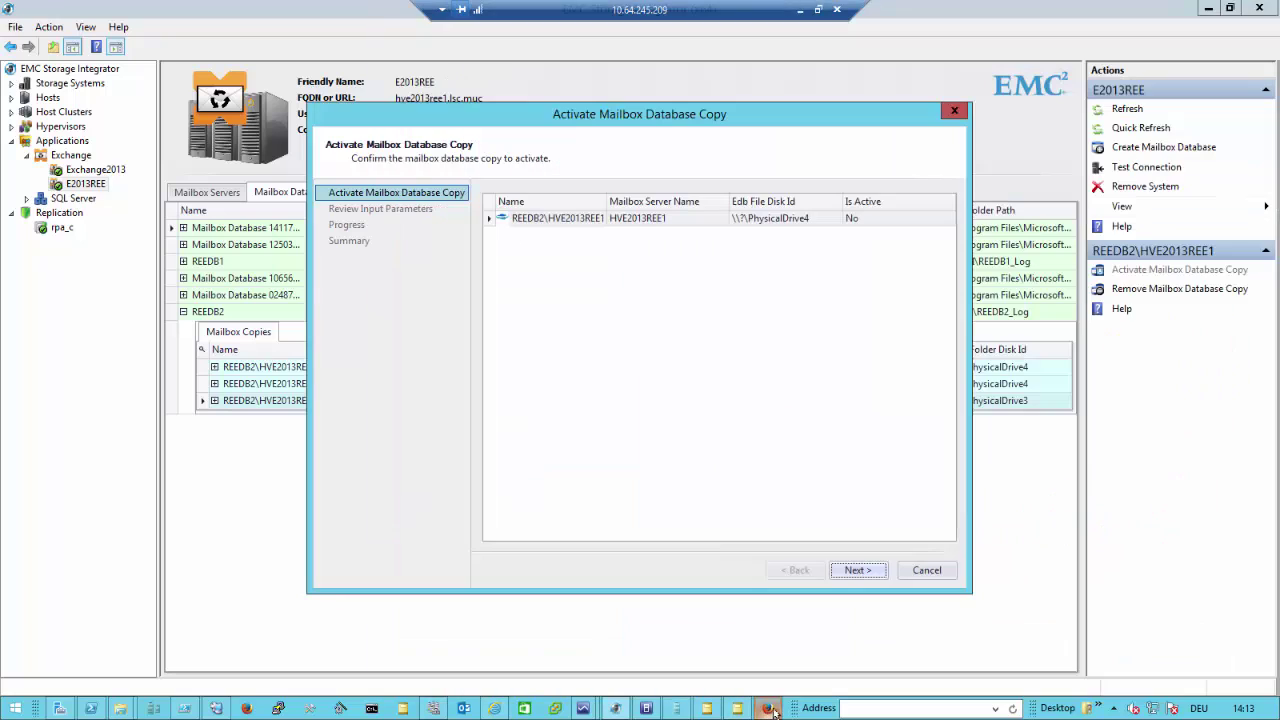
left_click(768, 709)
left_click(853, 575)
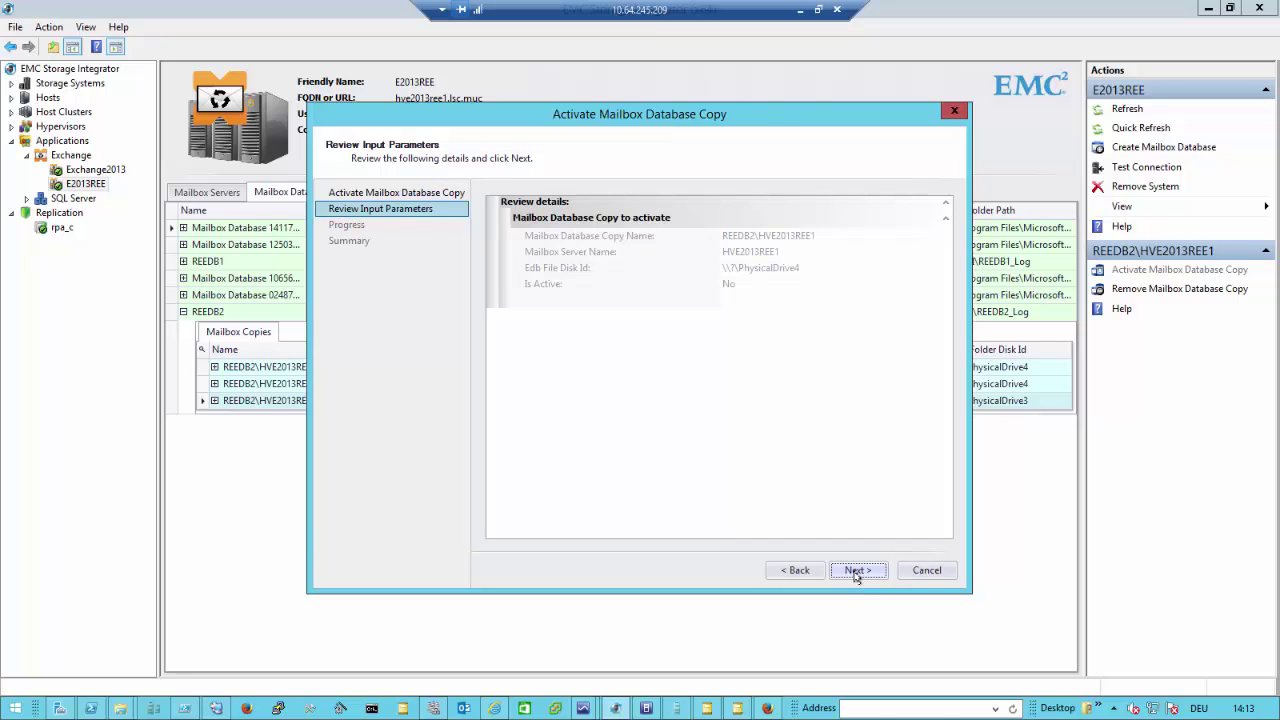
left_click(855, 575)
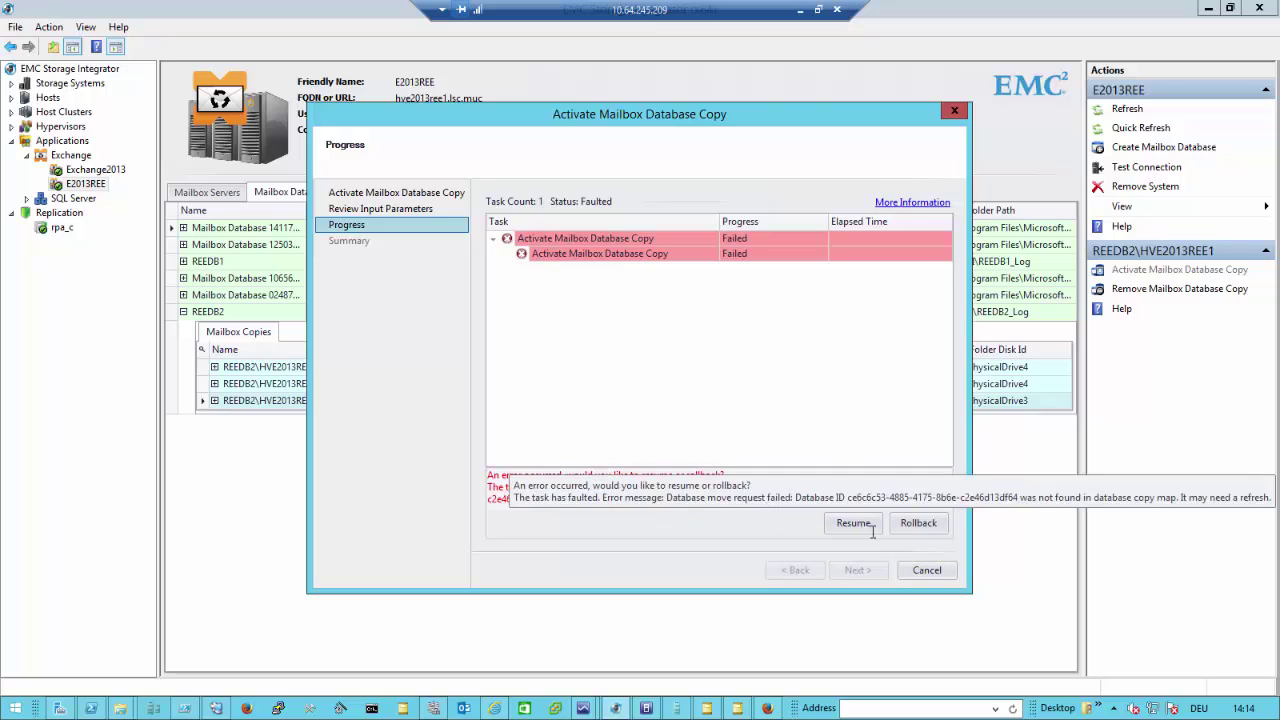
left_click(937, 577)
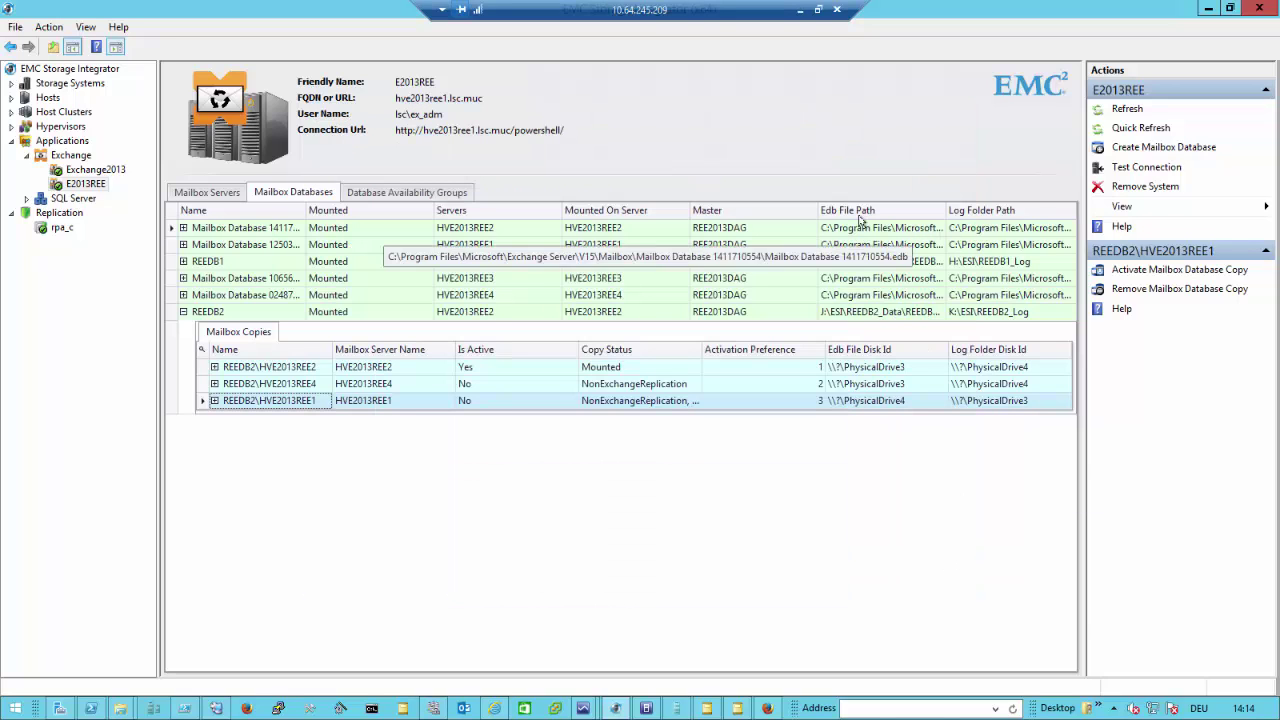
Update the HA Extension of the REE2013DAG database availability group, showing the detailed progress, and finish the wizard
left_click(380, 194)
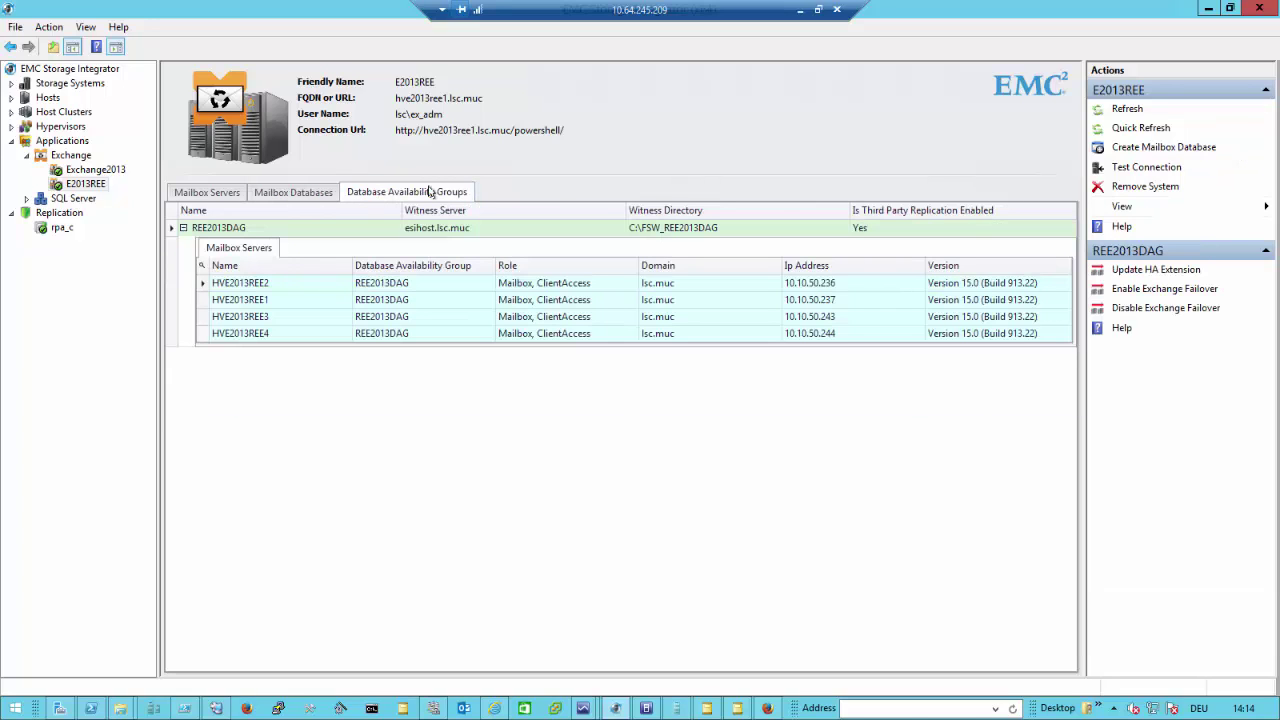
left_click(1118, 270)
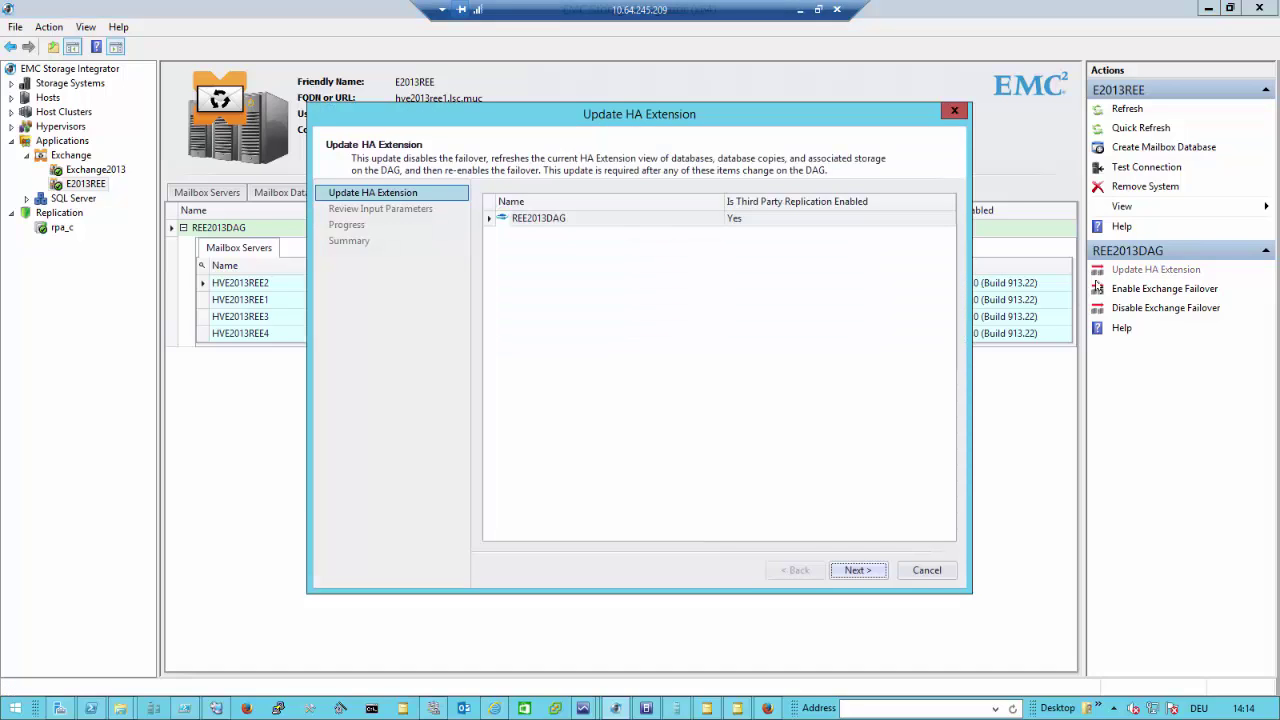
left_click(857, 570)
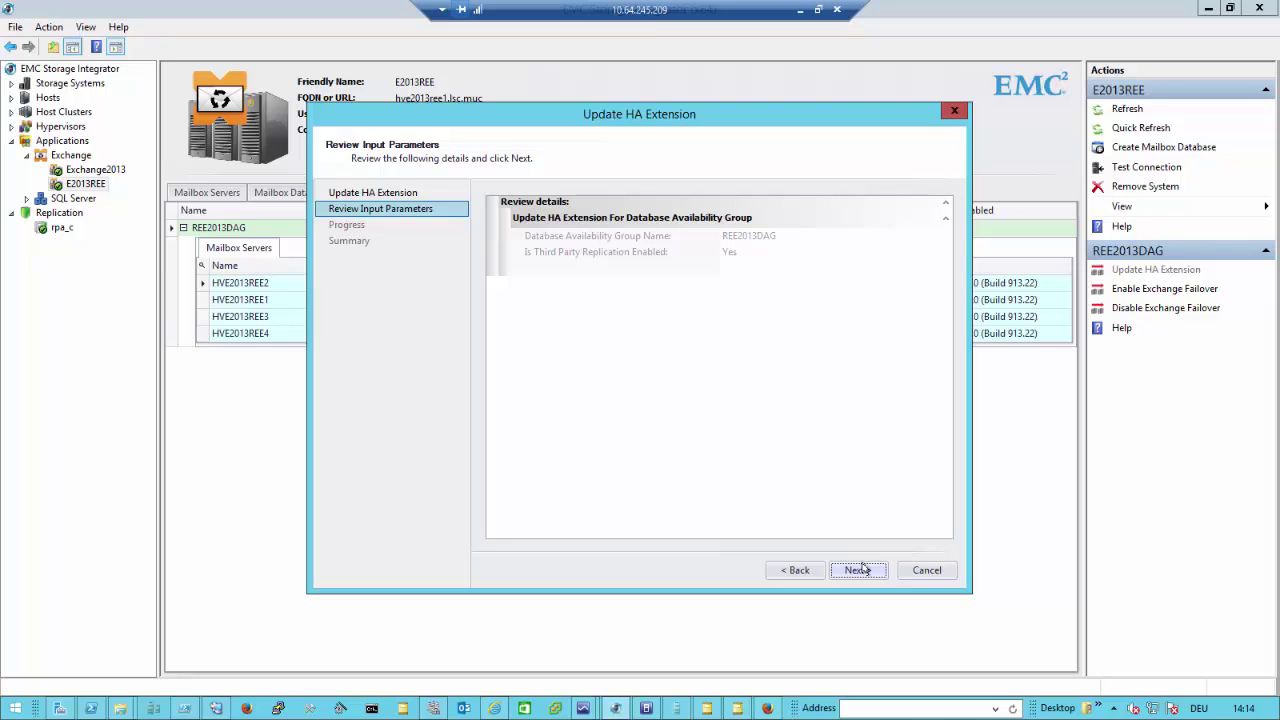
left_click(861, 570)
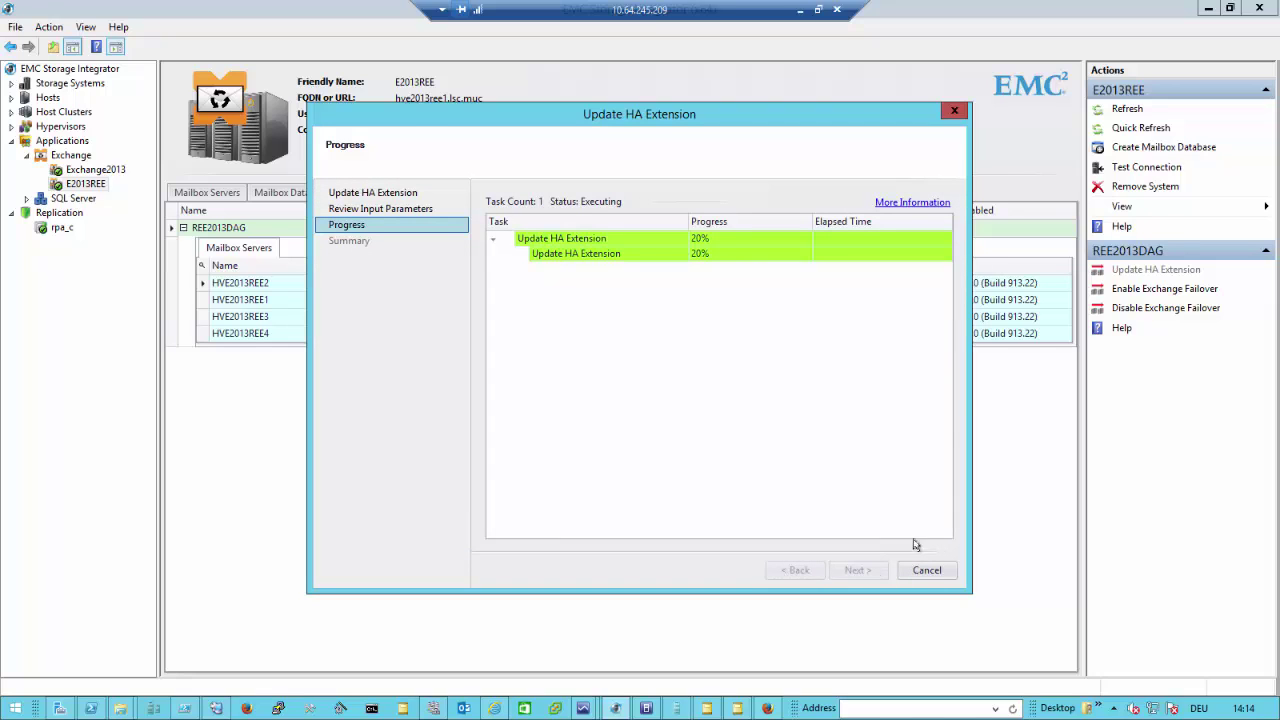
left_click(920, 204)
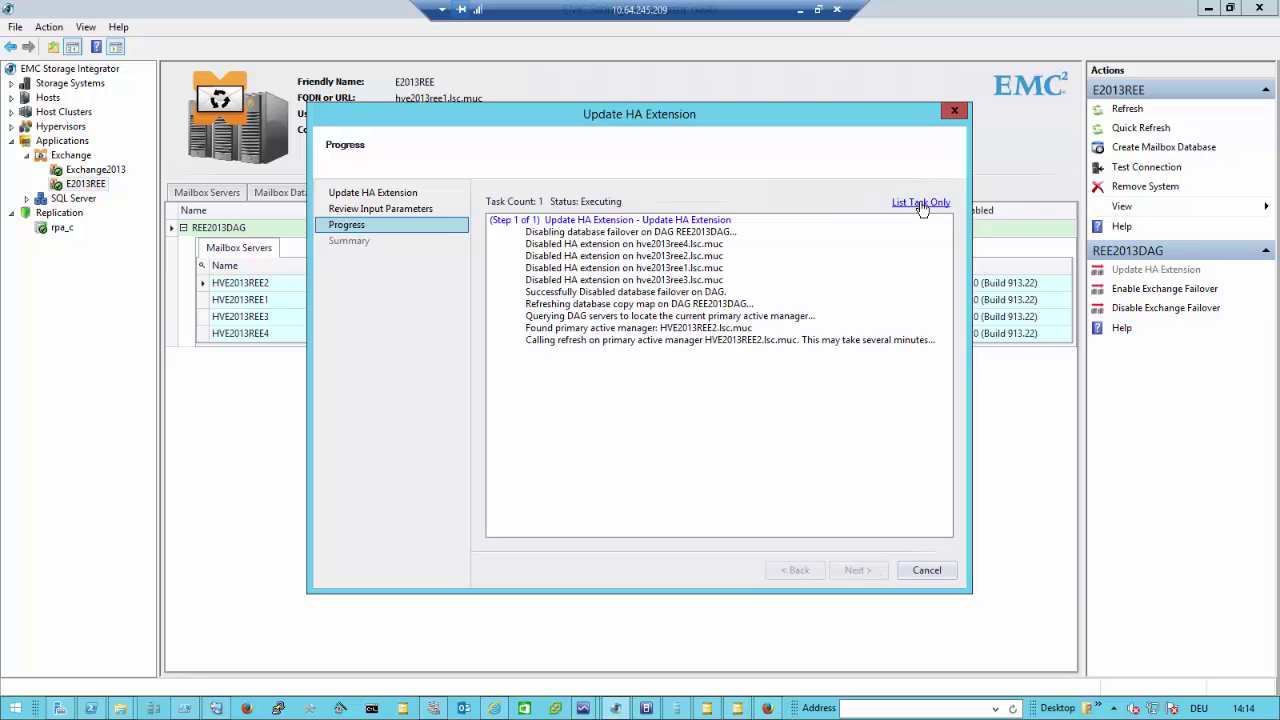
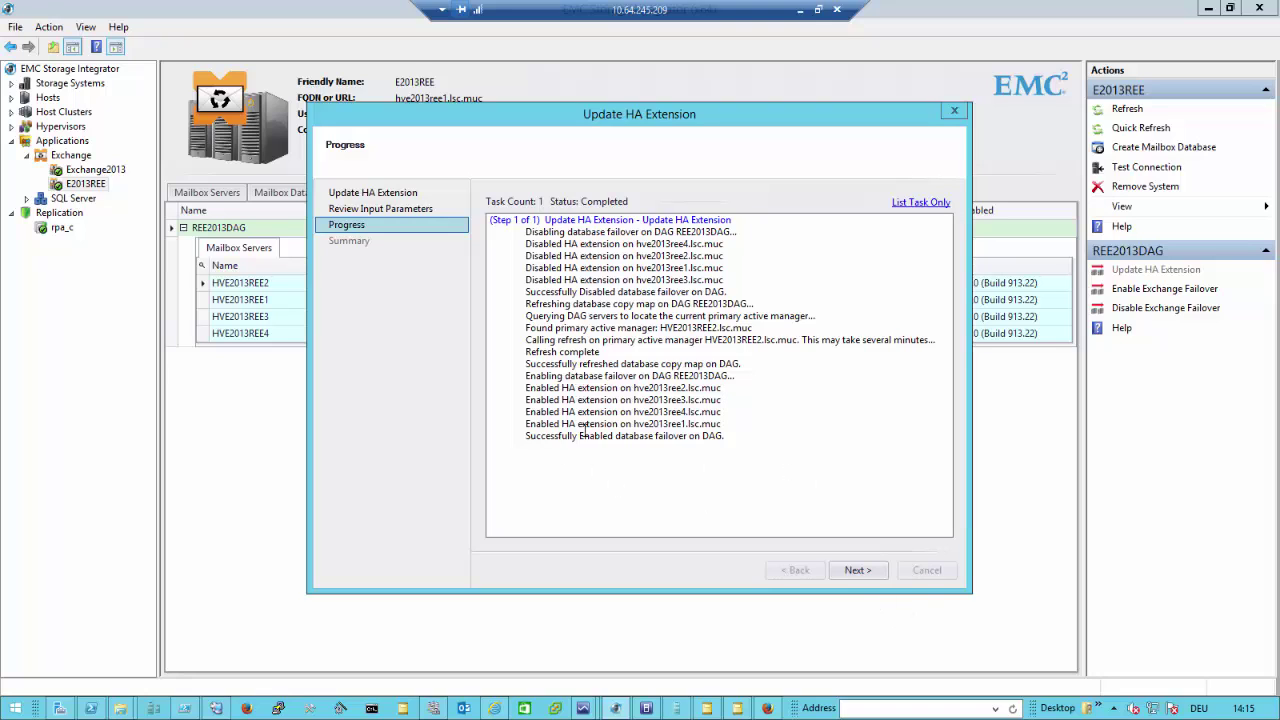
left_click(862, 570)
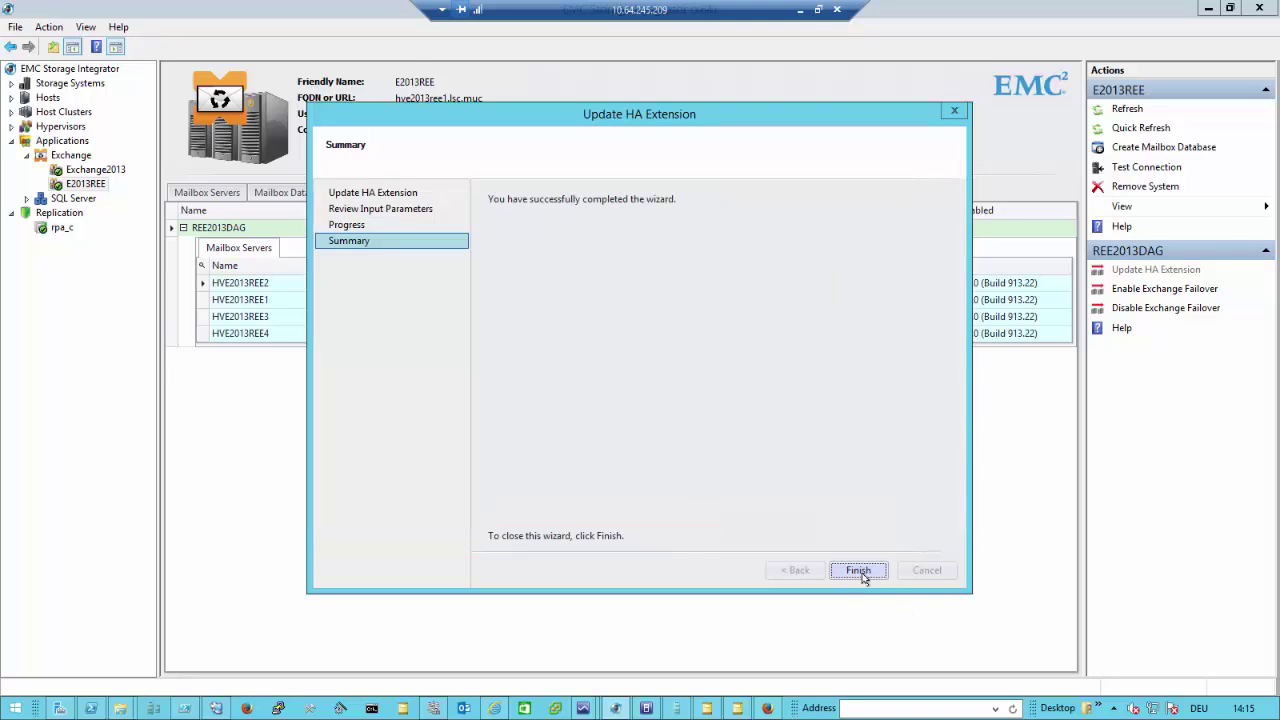
left_click(858, 570)
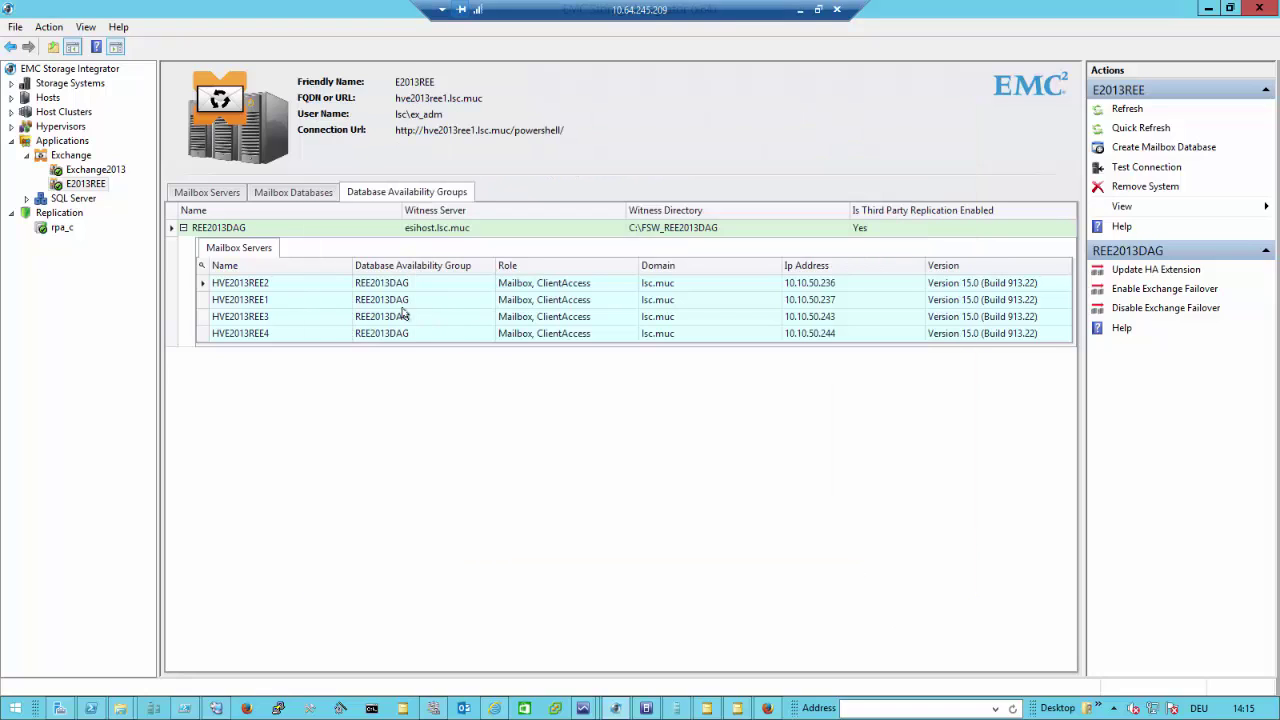
Start activating the REEDB2 mailbox database copy on HVE2013REE1 and show the detailed progress information
left_click(283, 193)
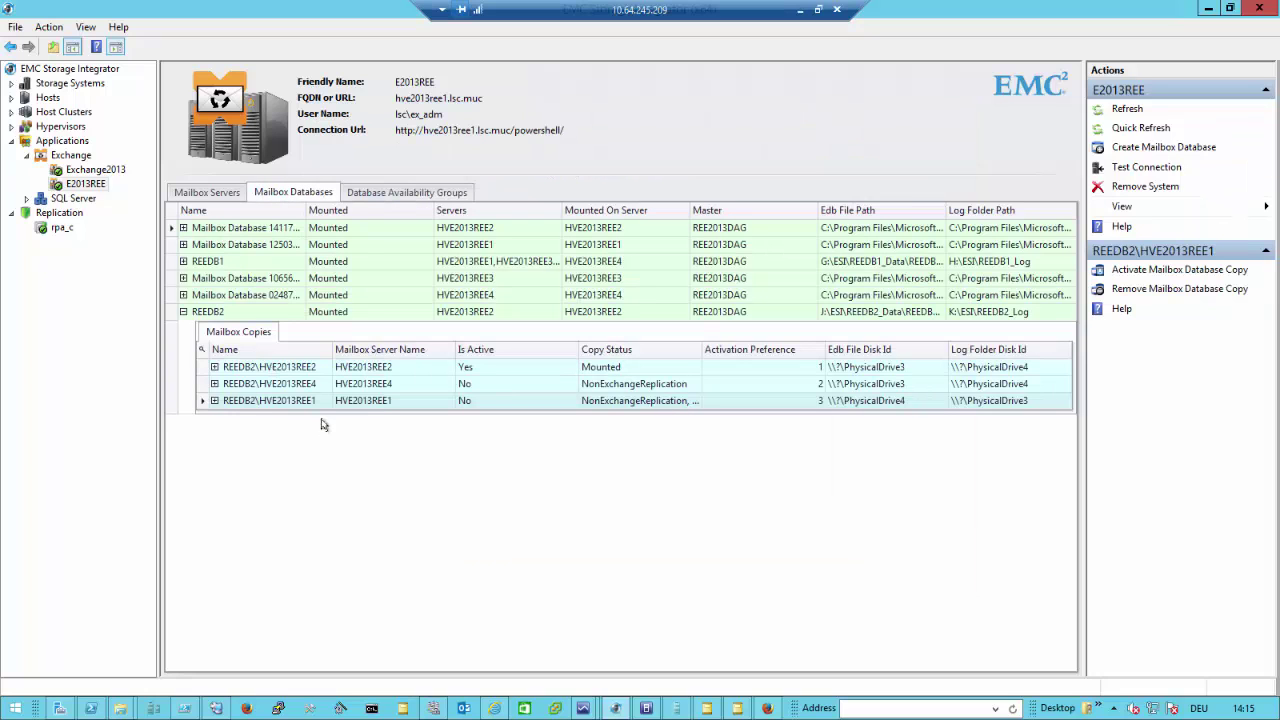
left_click(1149, 275)
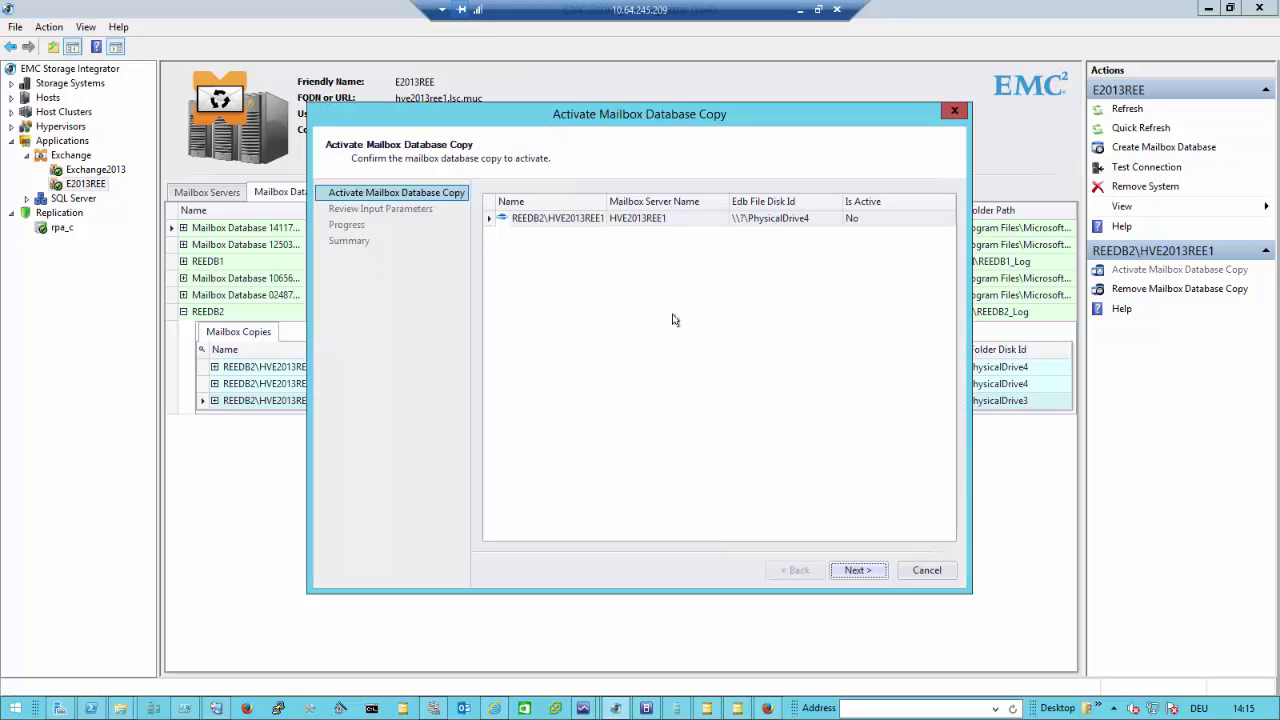
left_click(870, 571)
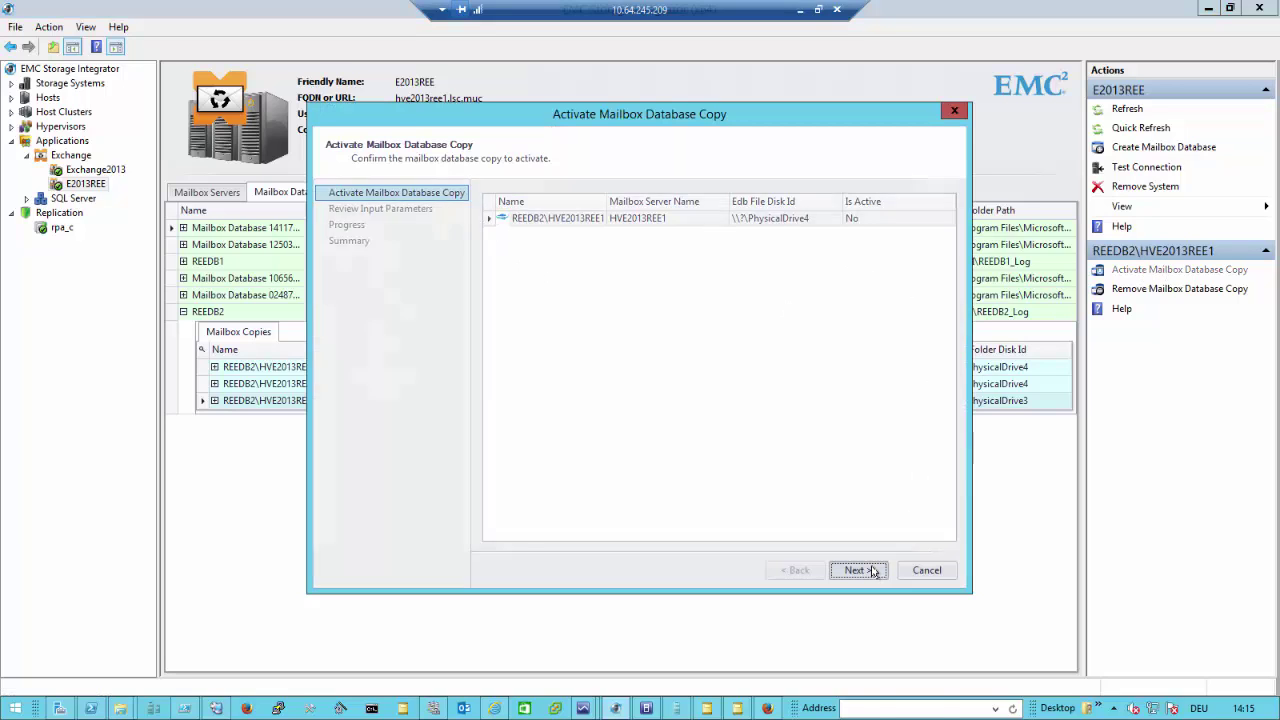
left_click(870, 571)
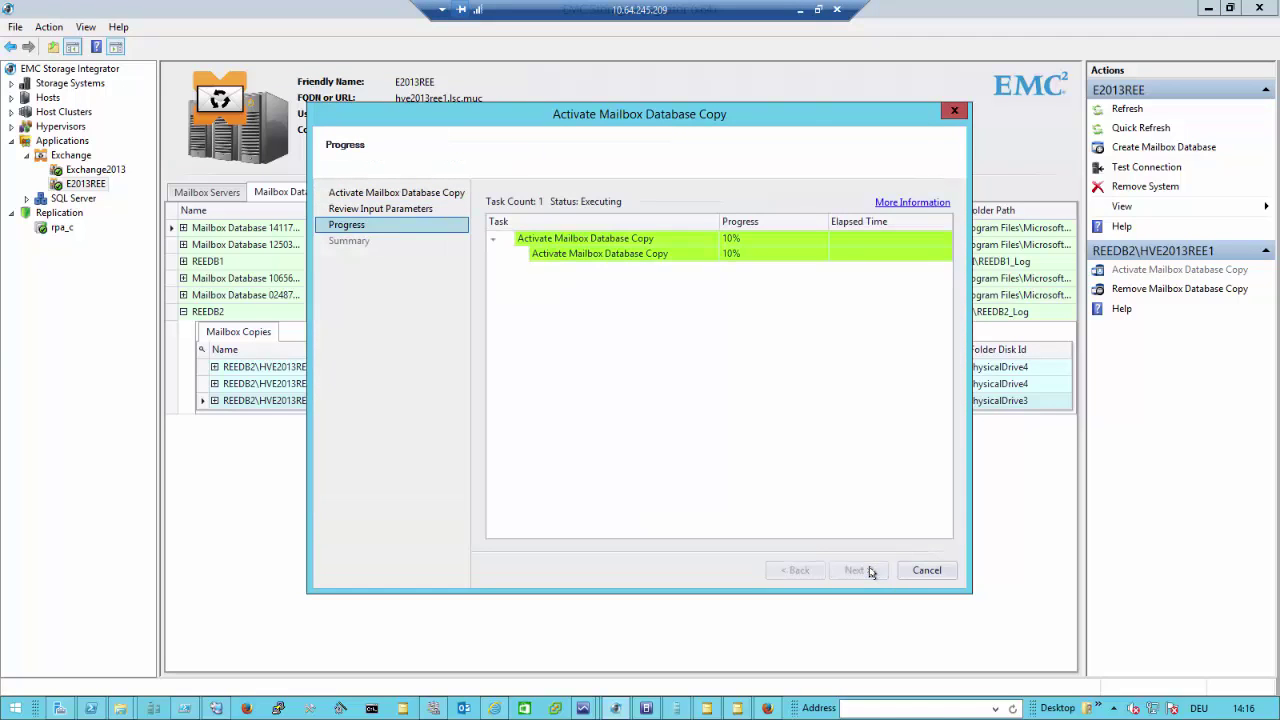
left_click(911, 204)
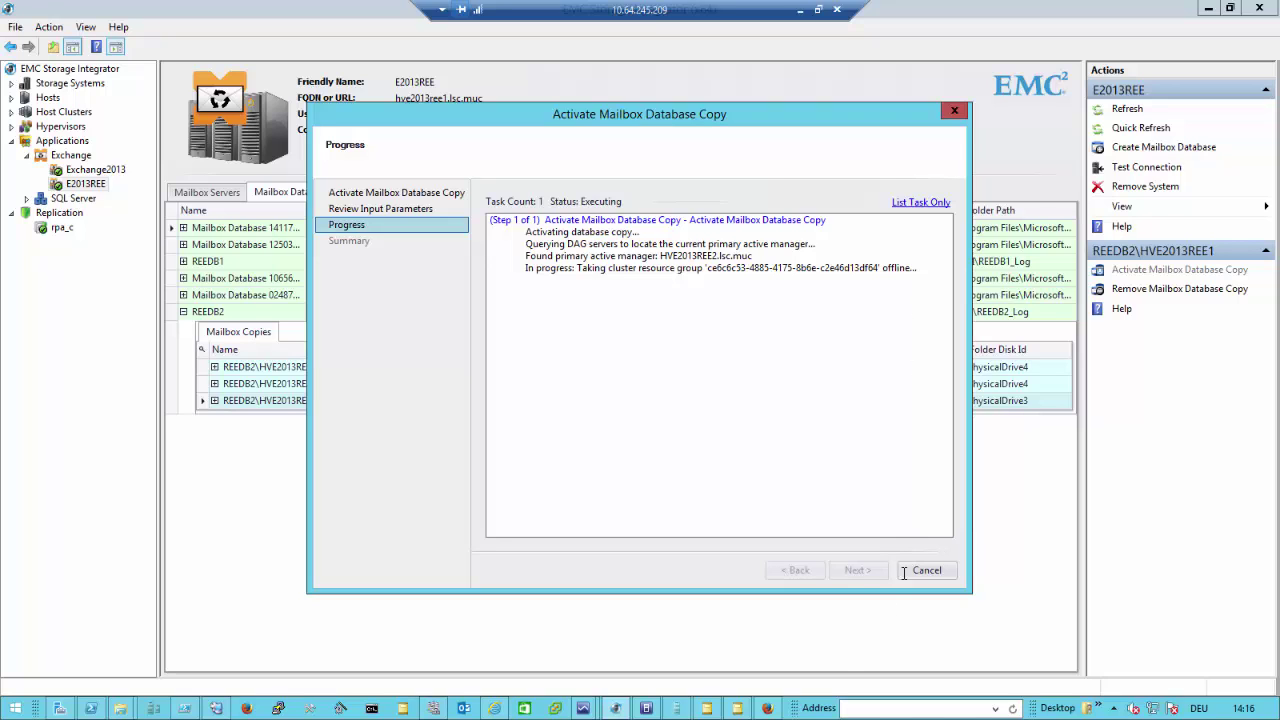
Check the consistency group's status in Unisphere for RecoverPoint, return to EMC Storage Integrator, and review the activation progress before finishing the wizard
left_click(767, 708)
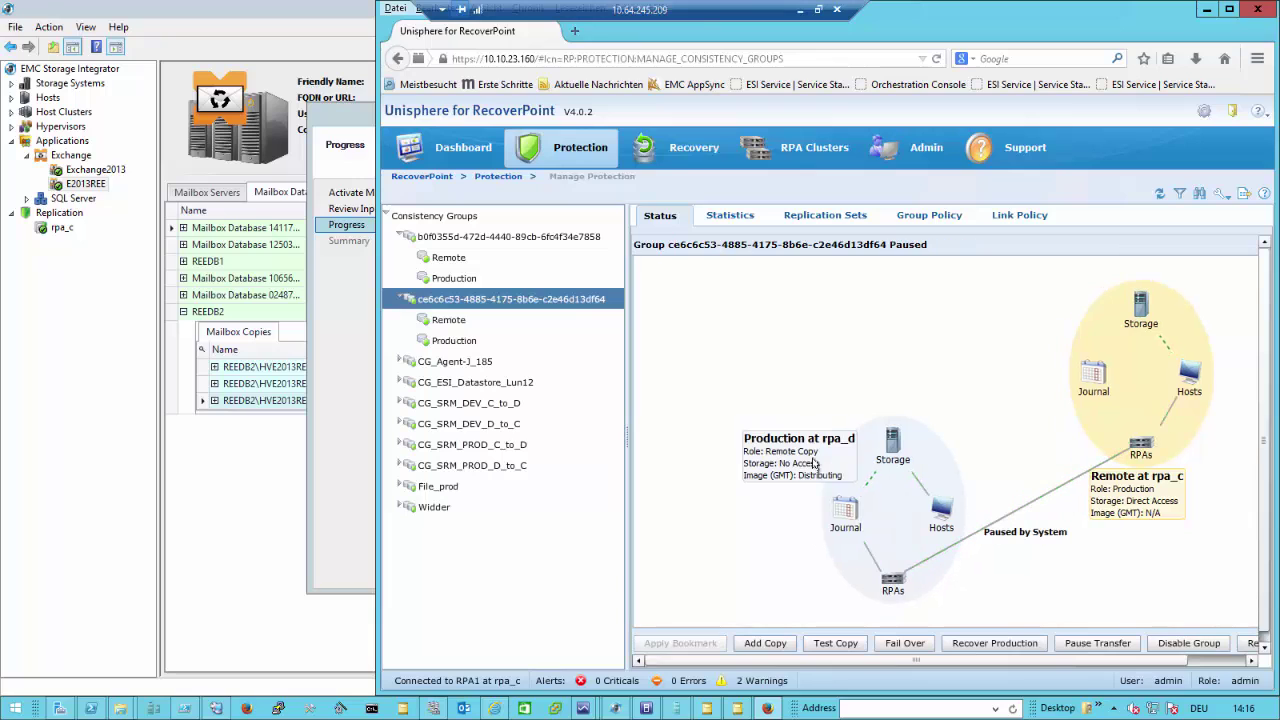
left_click(333, 483)
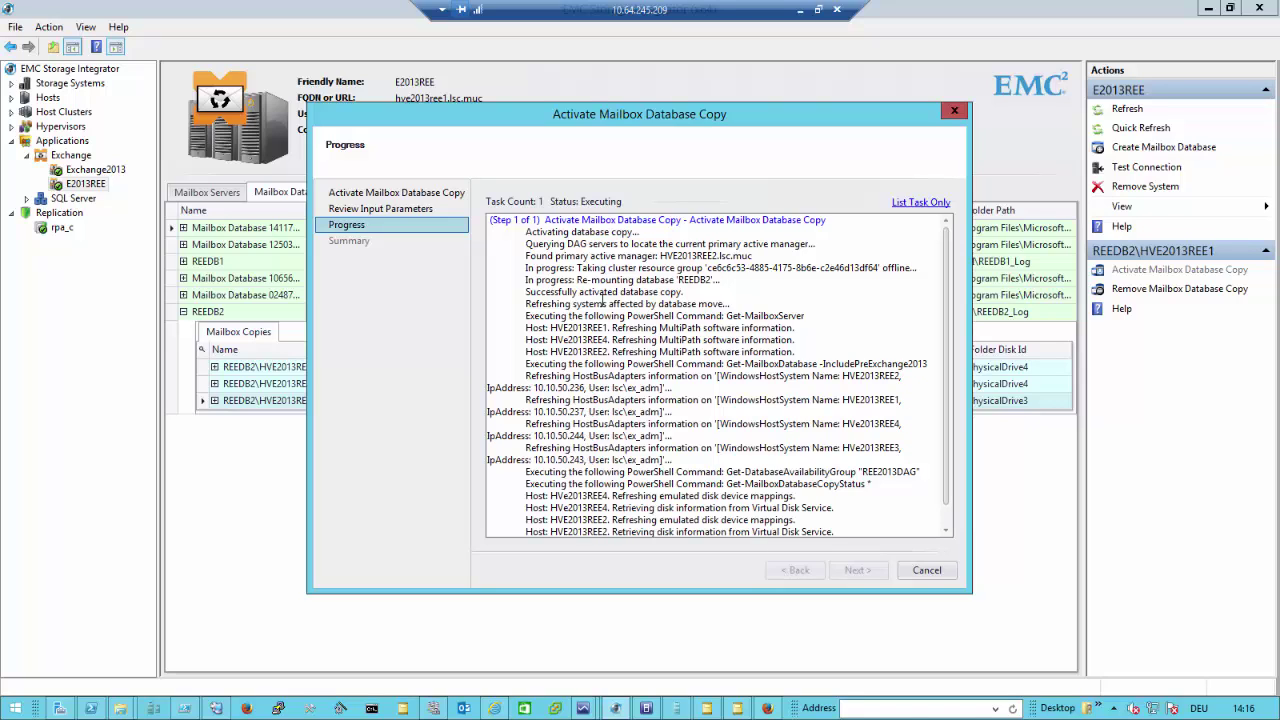
scroll(945, 518, "down", 1)
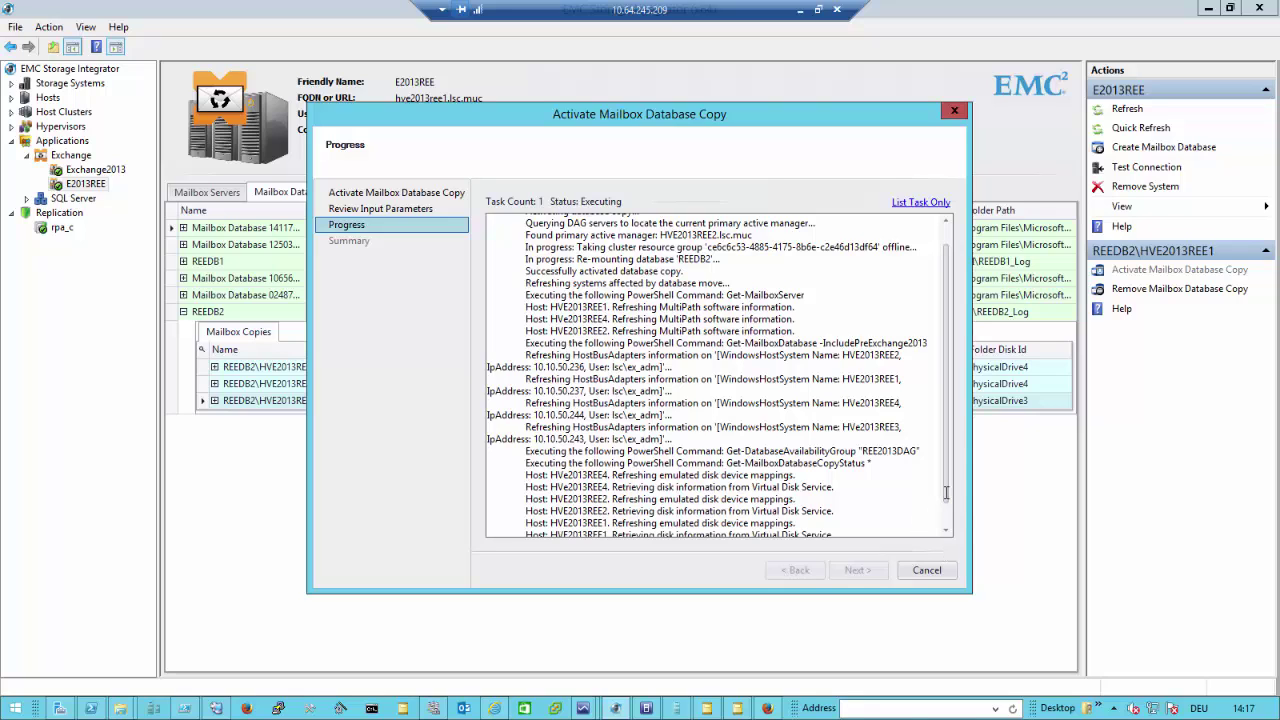
scroll(936, 545, "down", 1)
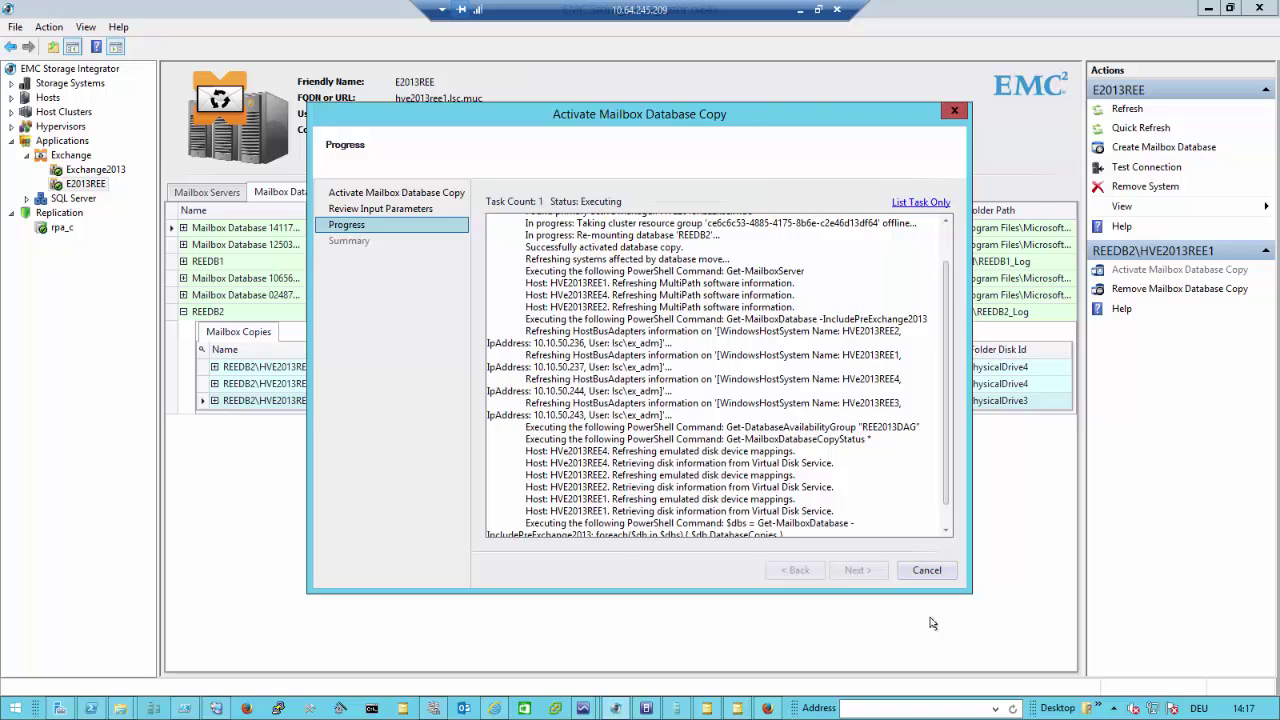
left_click_drag(944, 490, 945, 565)
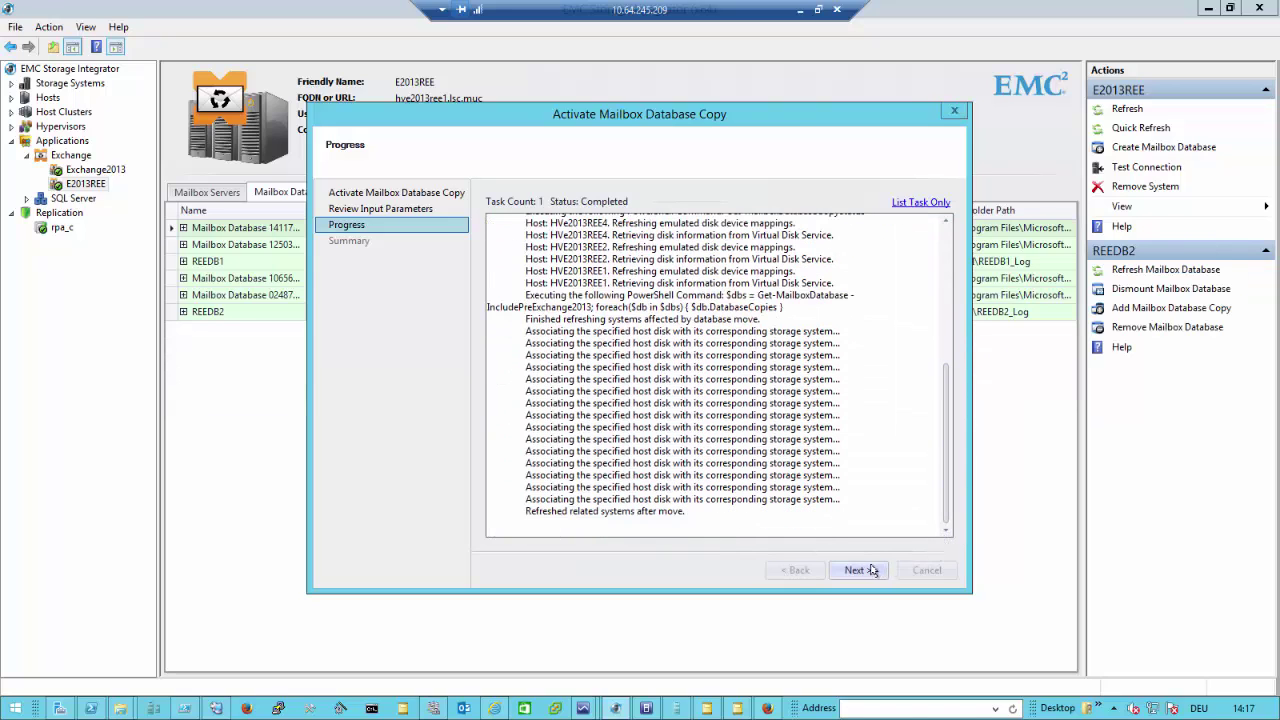
left_click(870, 570)
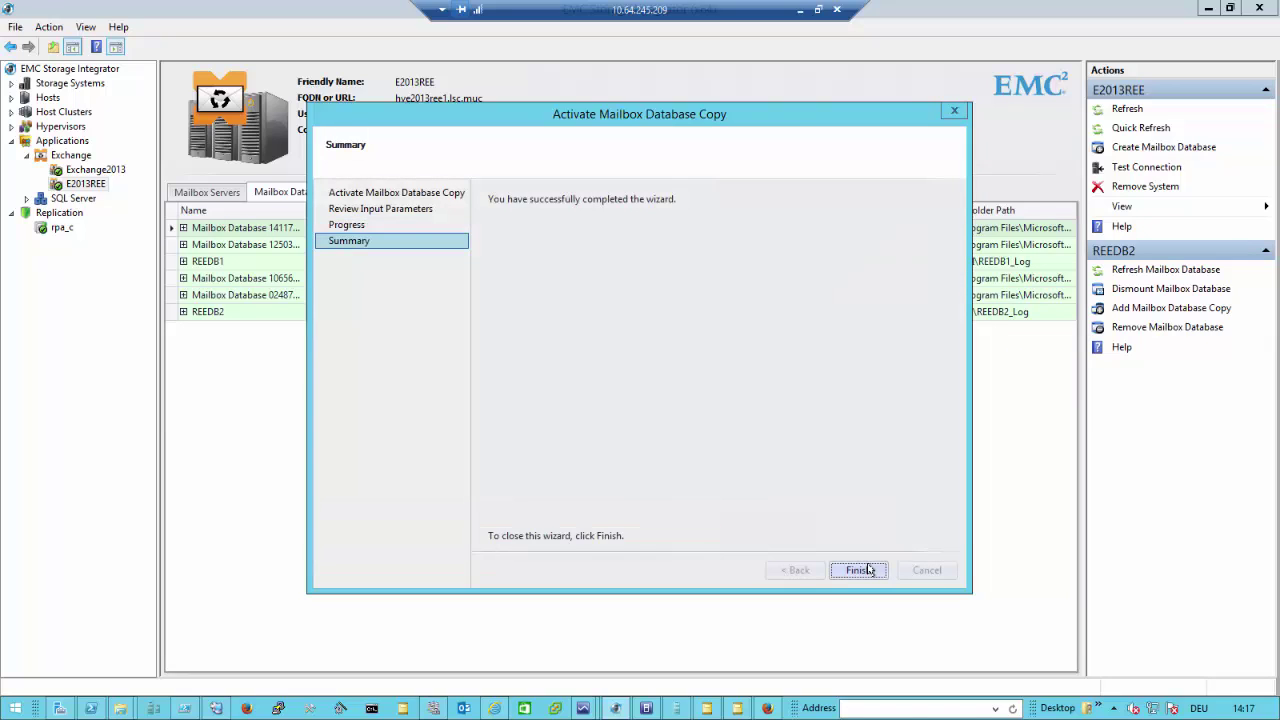
left_click(858, 570)
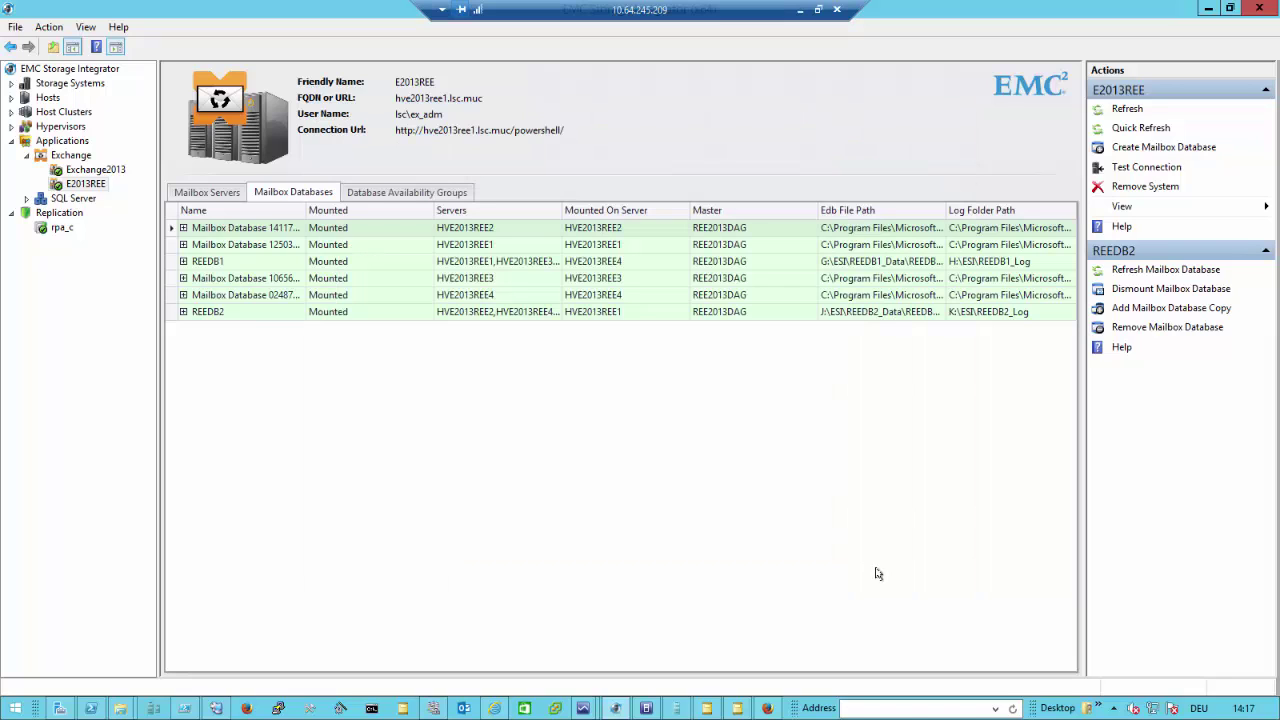
Expand the REEDB2 database and check which of its mailbox copies is active
left_click(183, 312)
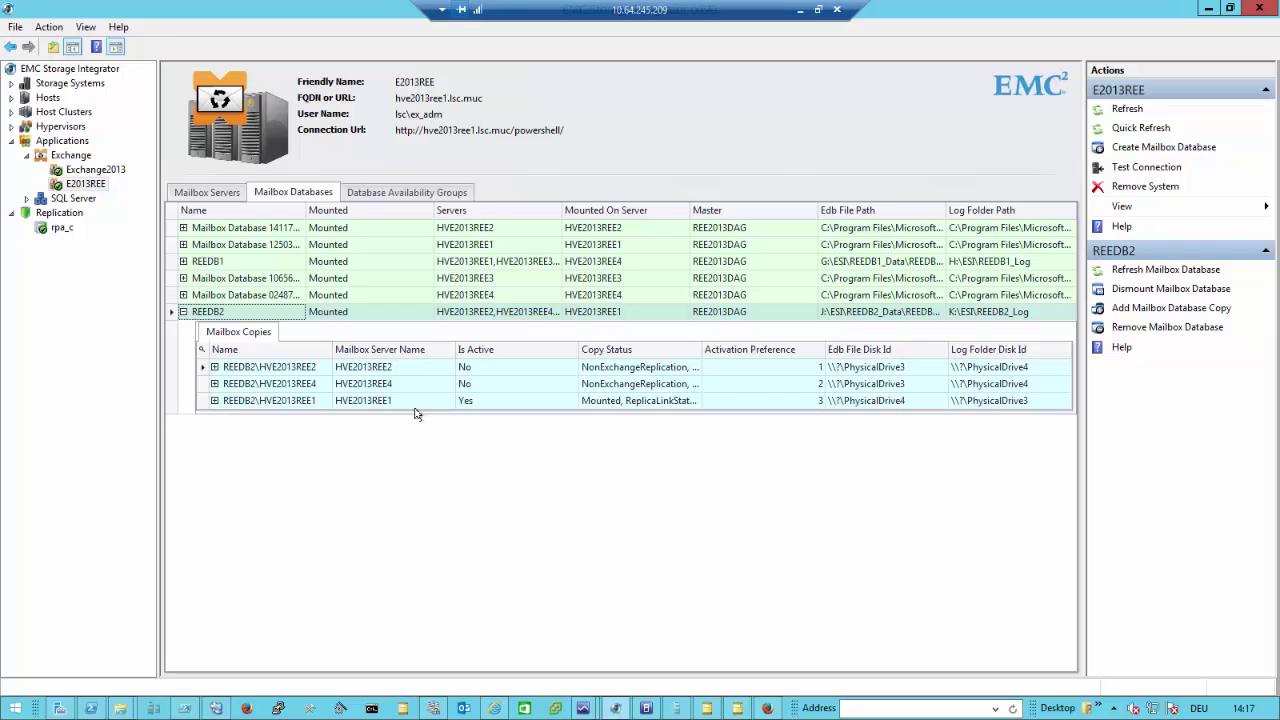
left_click(264, 401)
left_click(217, 487)
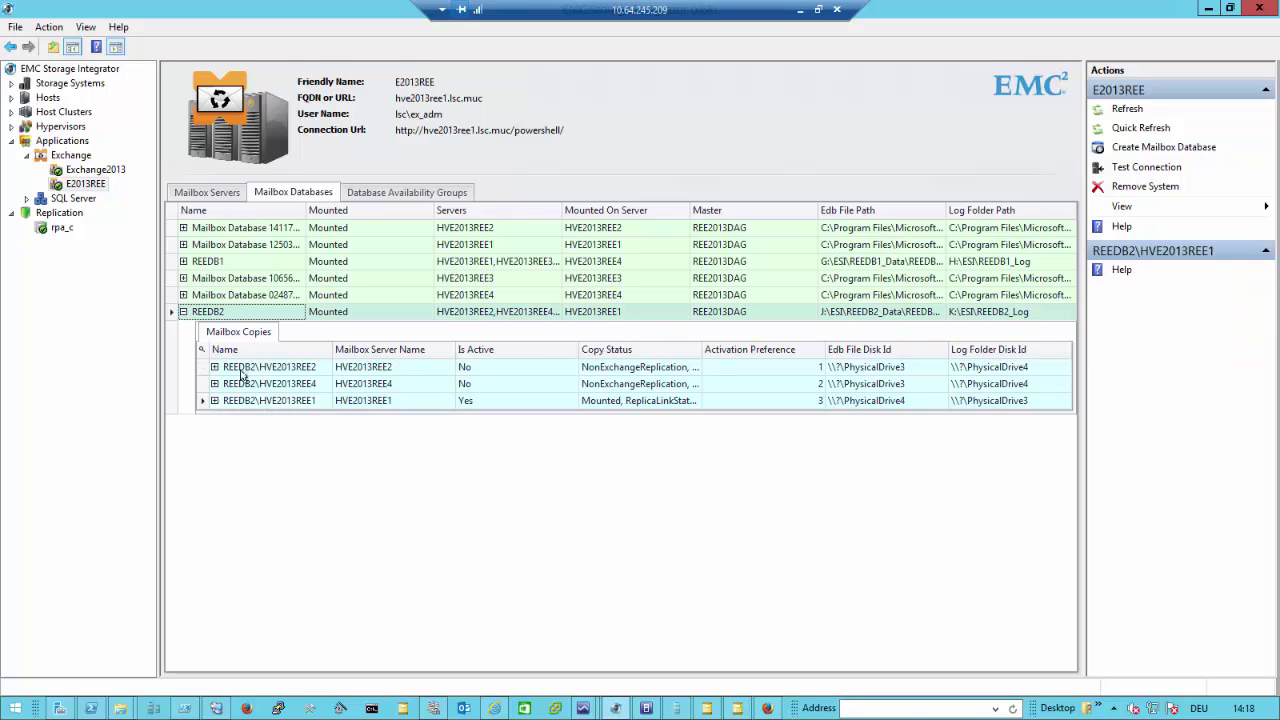
Add a REEDB2 mailbox database copy on HVE2013REE3 with activation preference number 4, using both HVE2013REE3 initiators for LUN masking
left_click(203, 311)
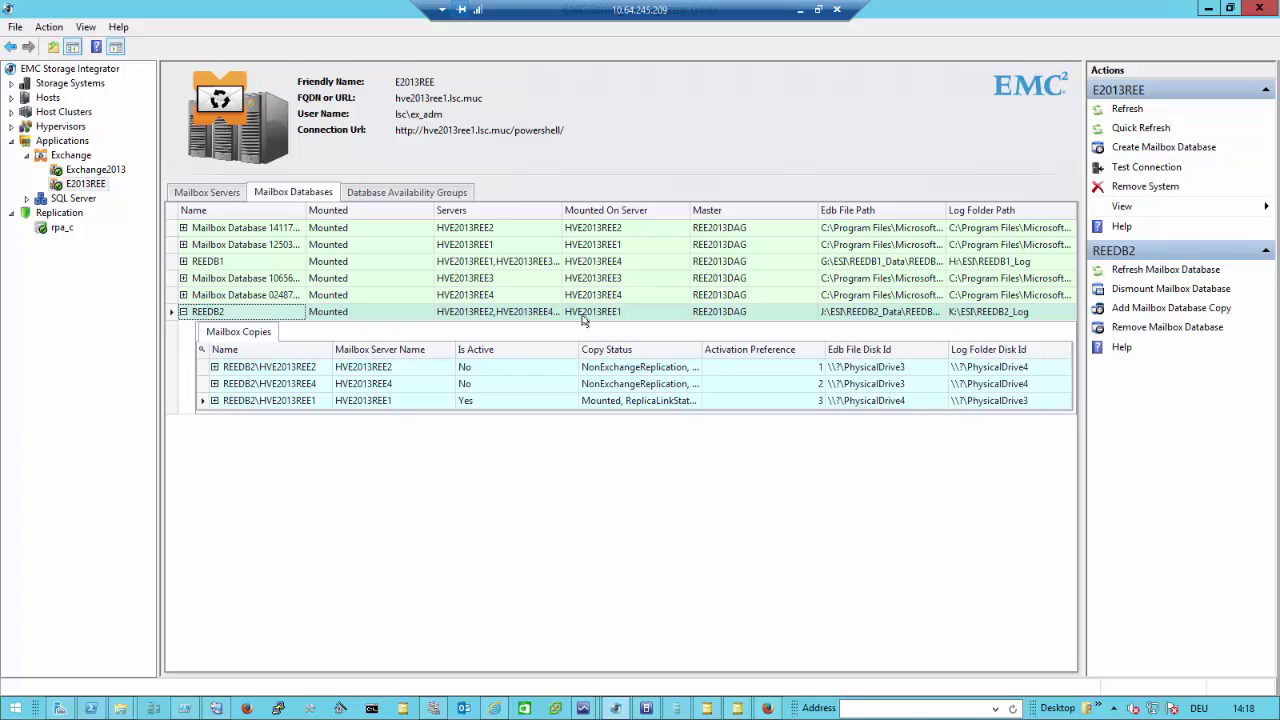
left_click(1172, 308)
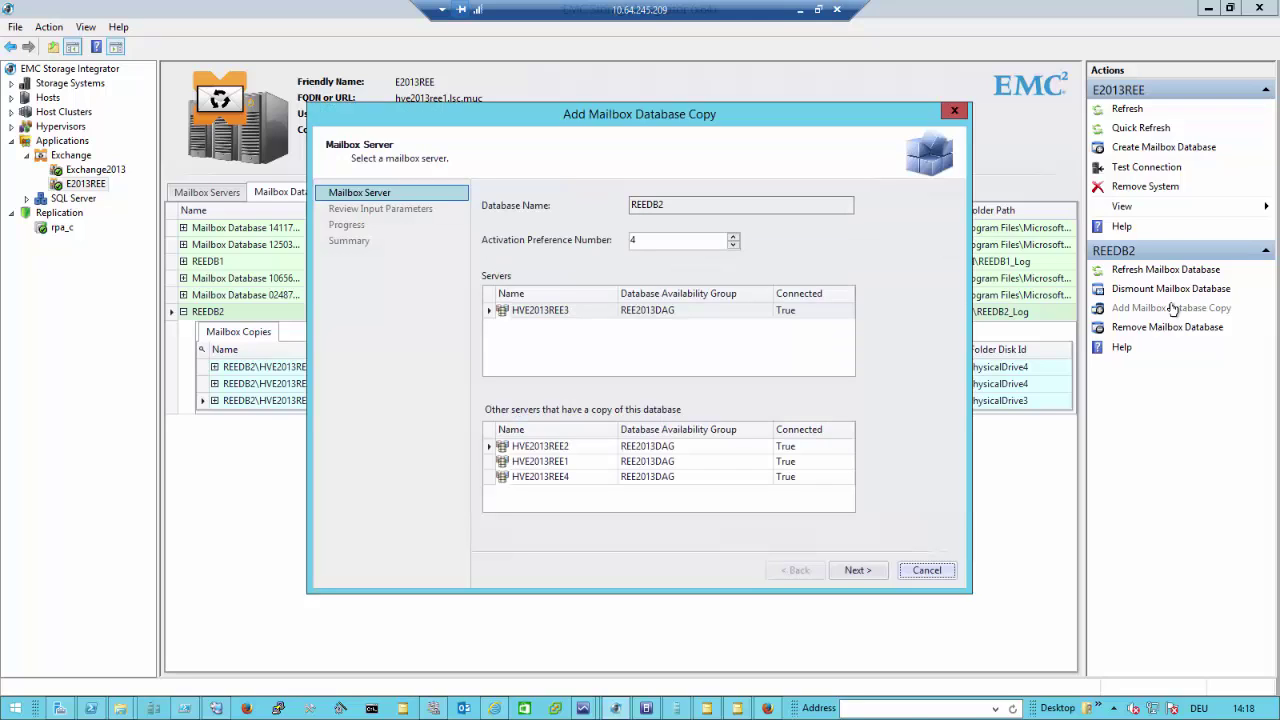
left_click(570, 312)
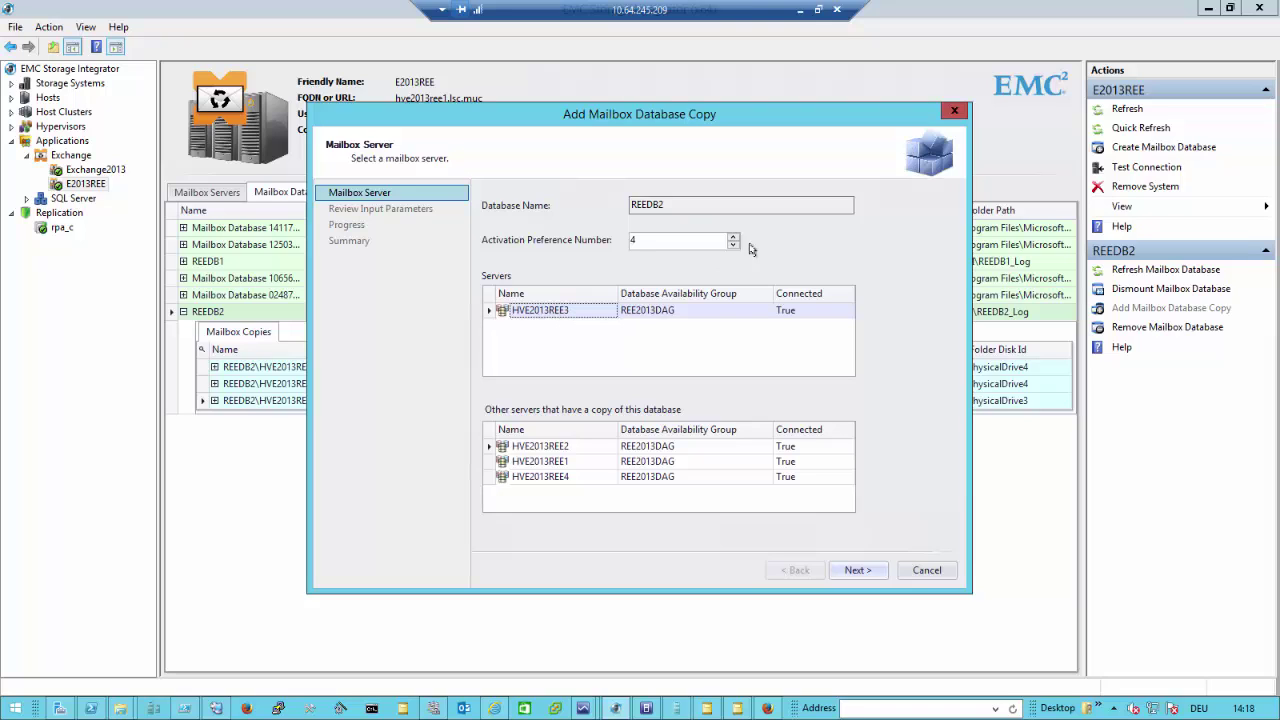
left_click(869, 573)
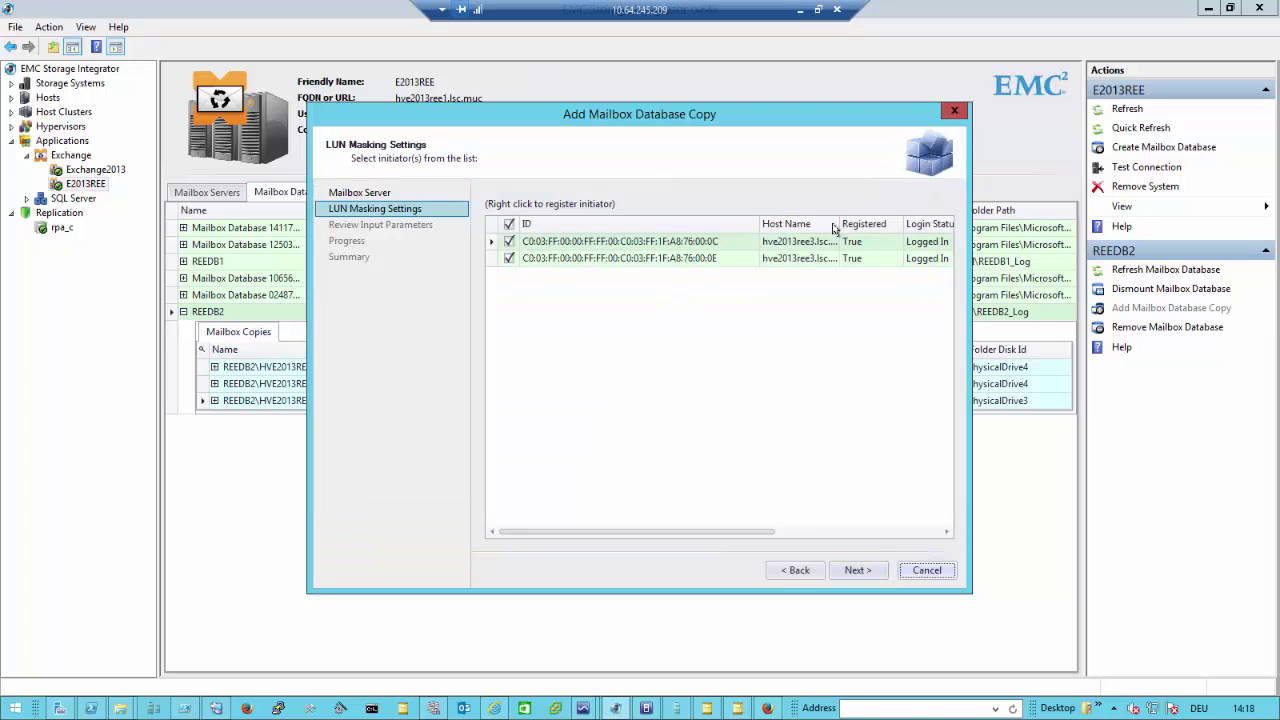
left_click(849, 573)
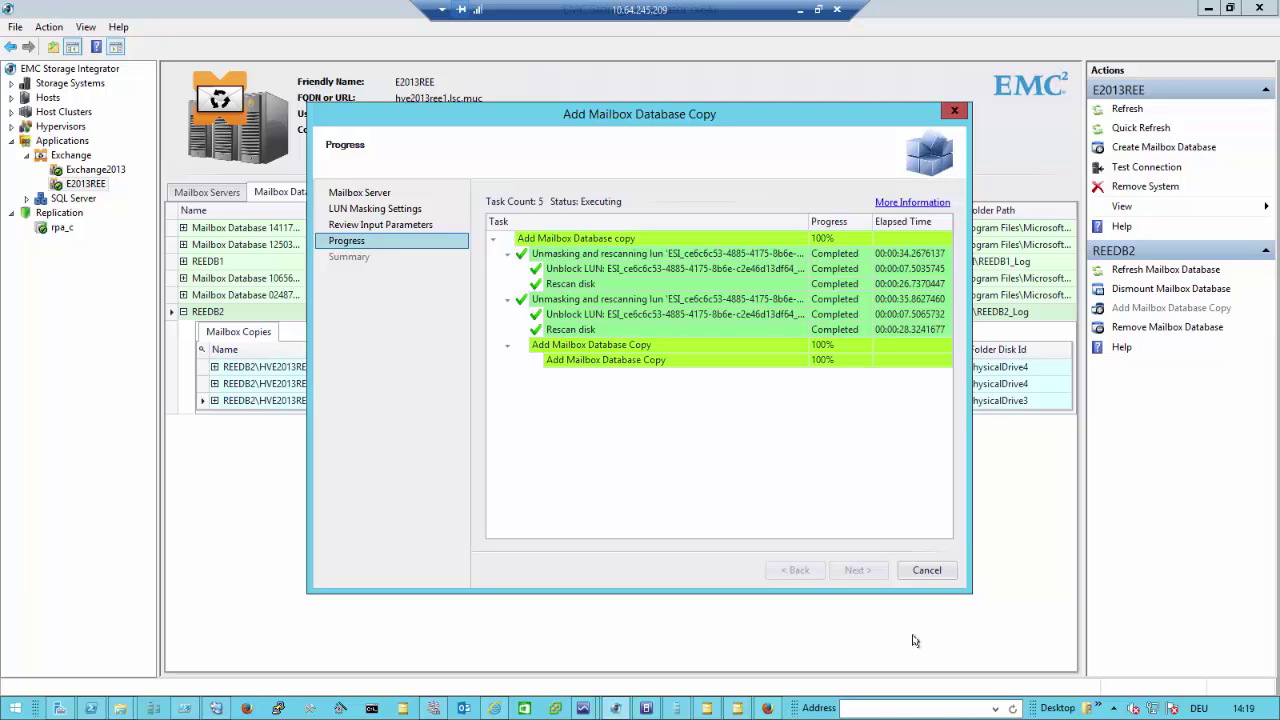
Switch to the Exchange admin center, refresh the database list to check REEDB2's active server and copies, and open the REEDB2 properties
left_click(494, 708)
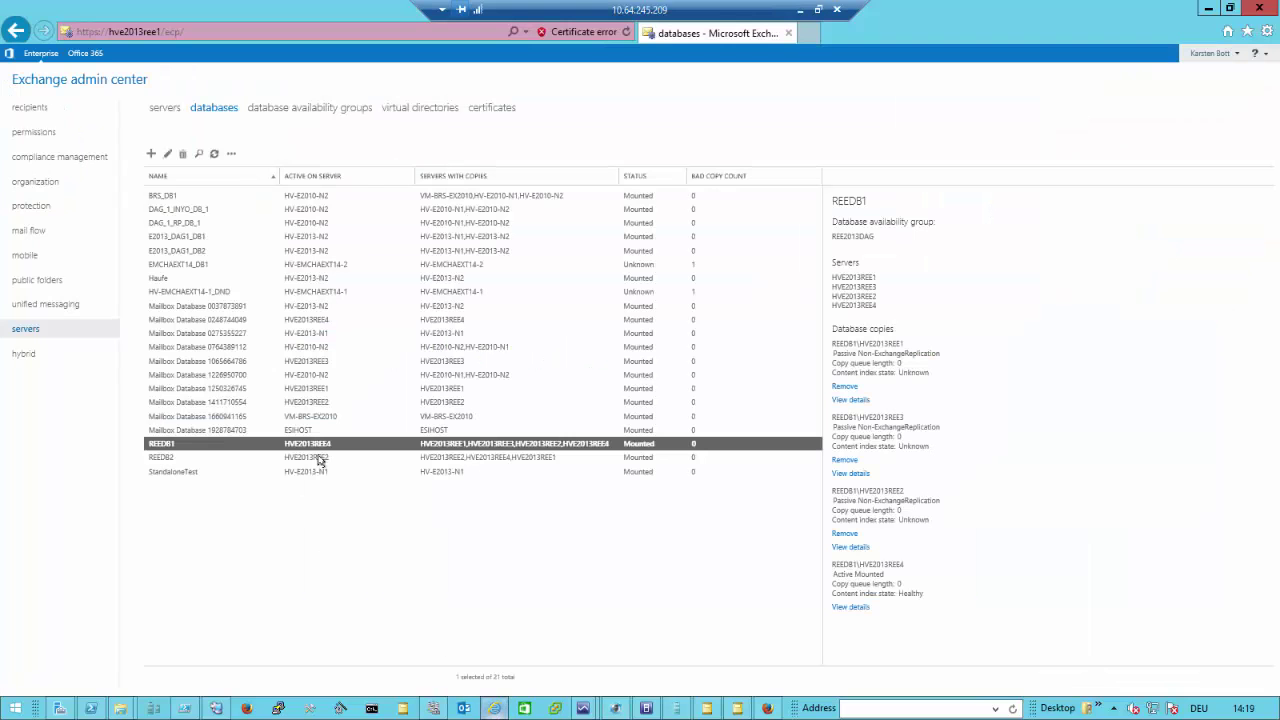
left_click(214, 156)
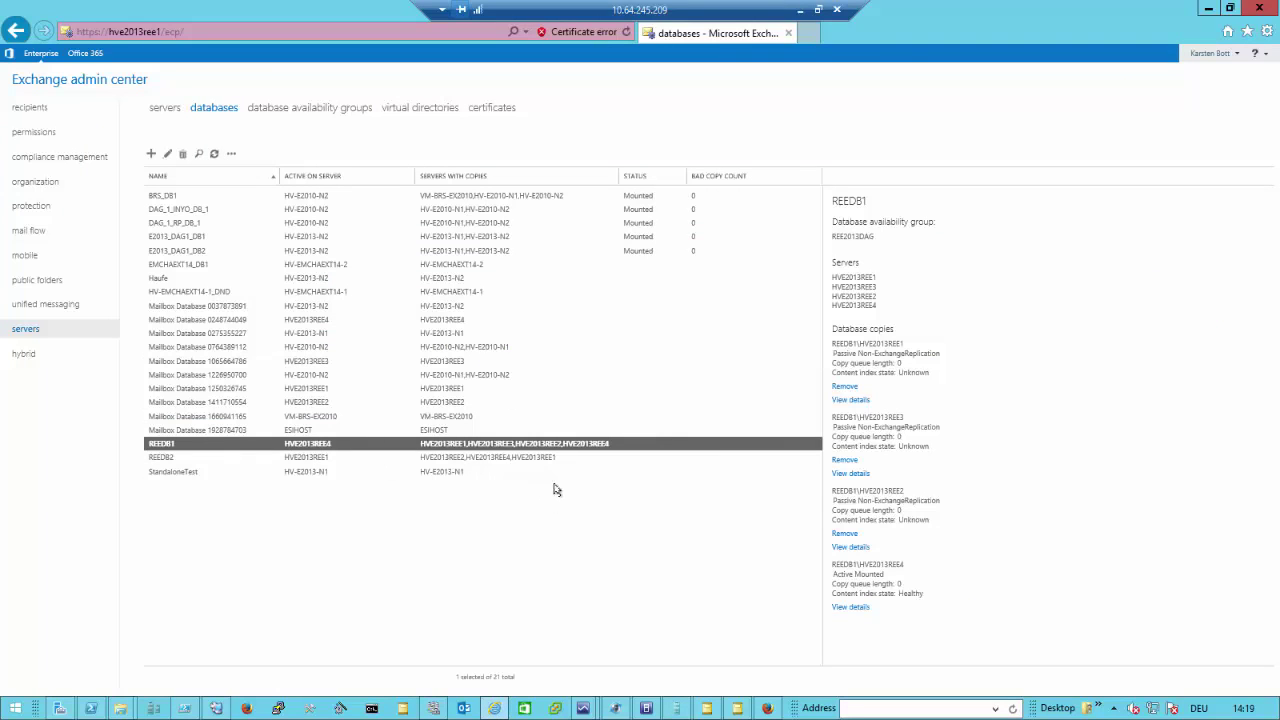
left_click(183, 460)
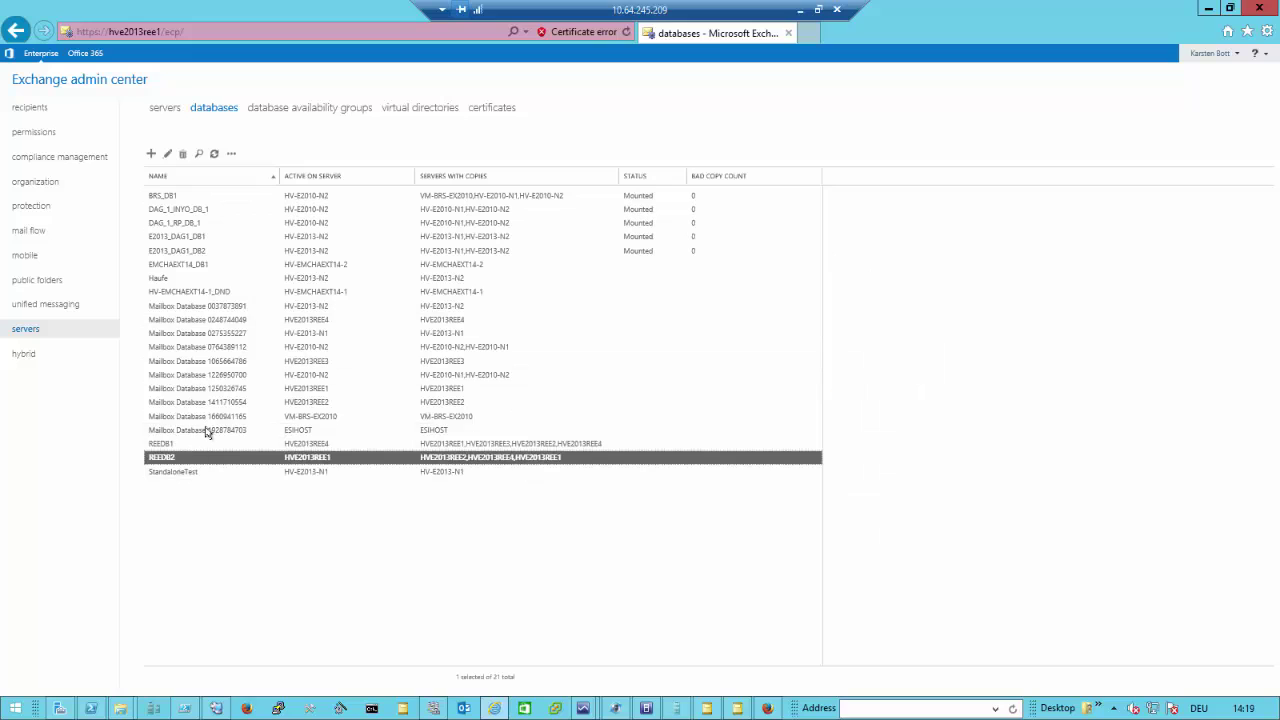
left_click(213, 154)
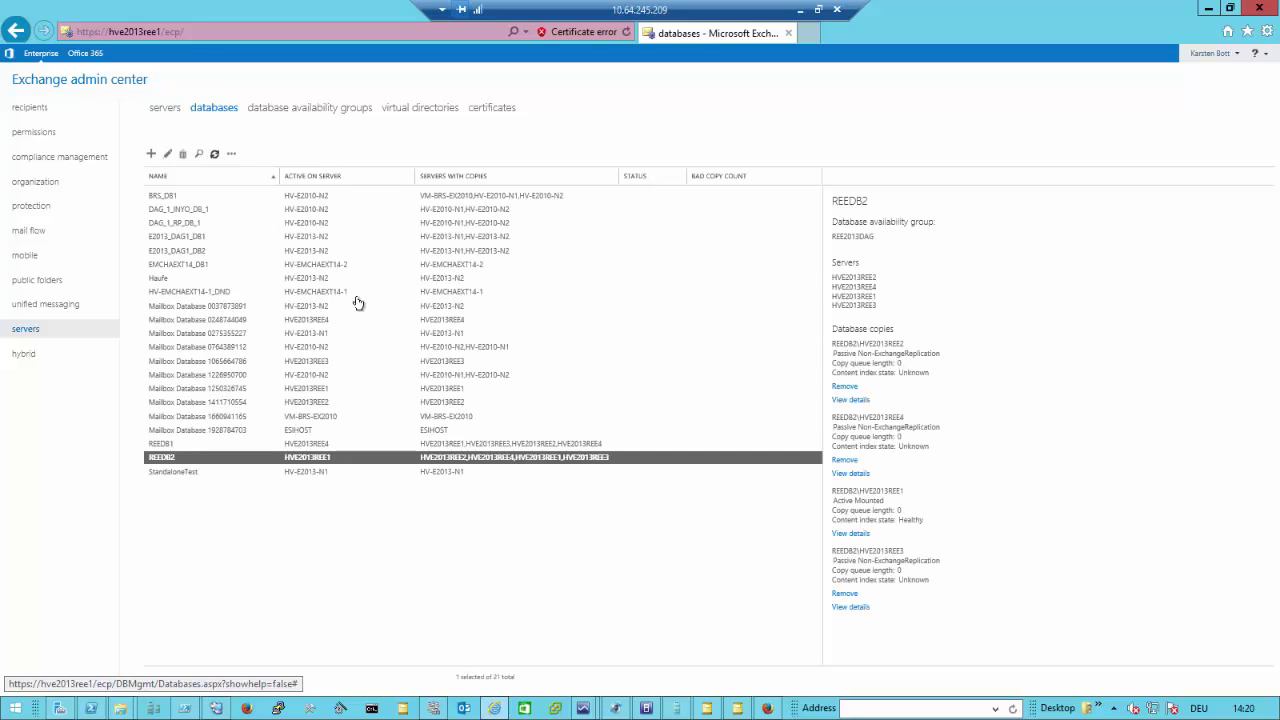
double_click(477, 461)
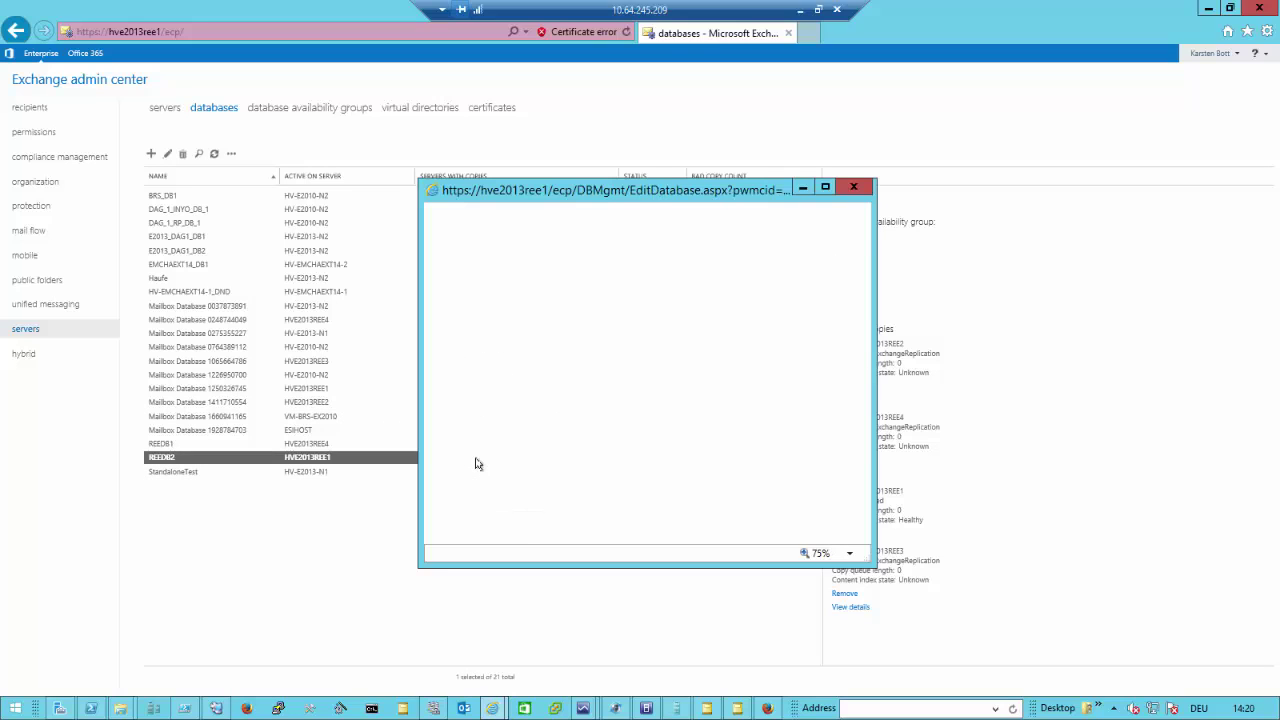